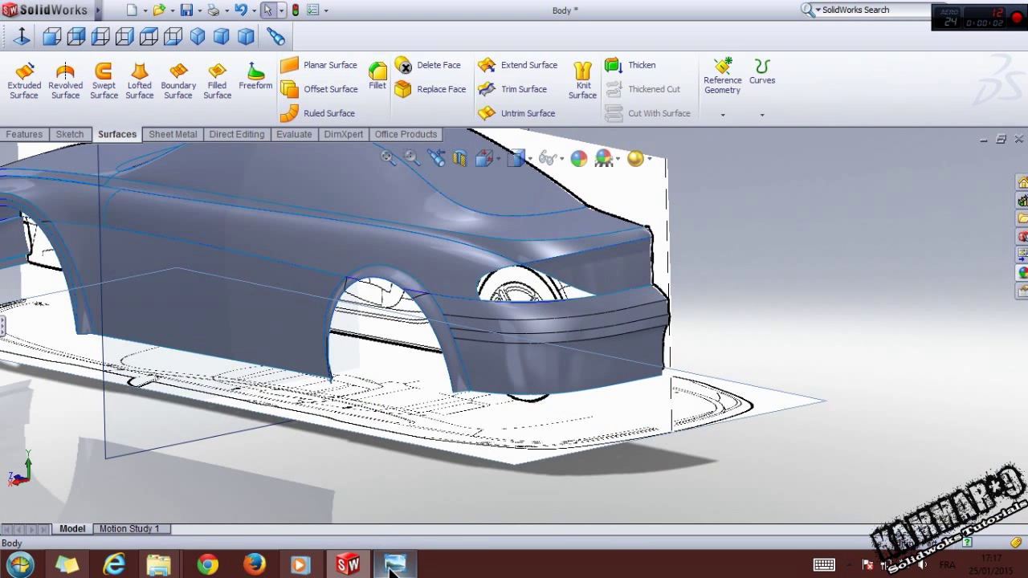
- Examine the rear light, bumper reflector and exhaust area in the BMW_M6_2014_09 reference photo, and return to SolidWorks
left_click(392, 567)
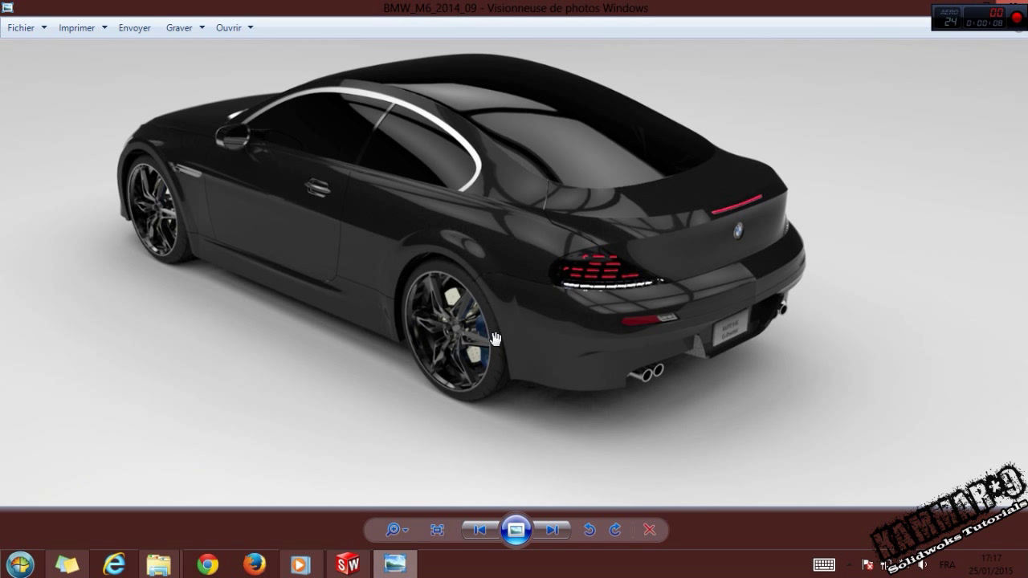
scroll(496, 338, "up", 5)
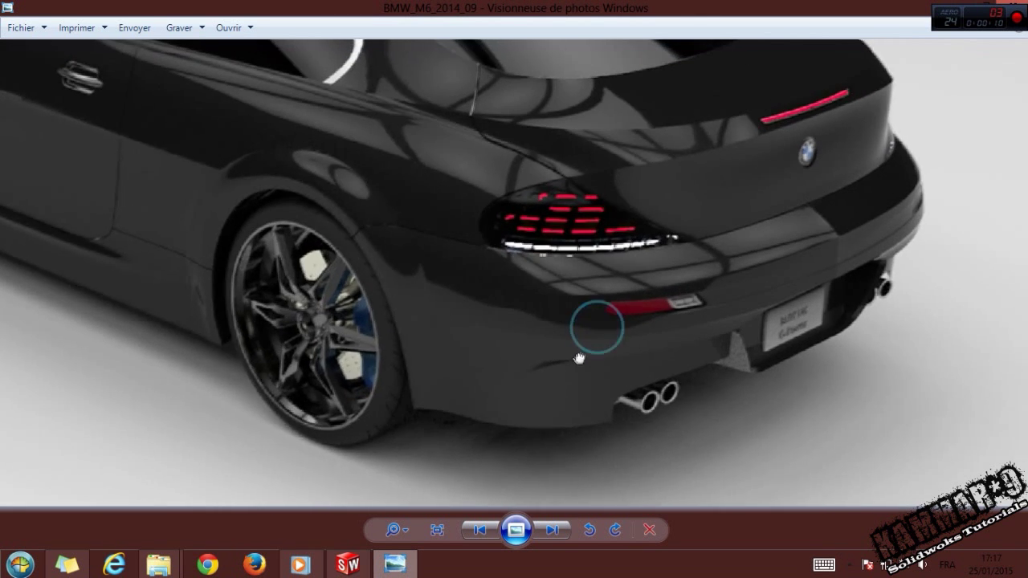
left_click_drag(579, 358, 521, 367)
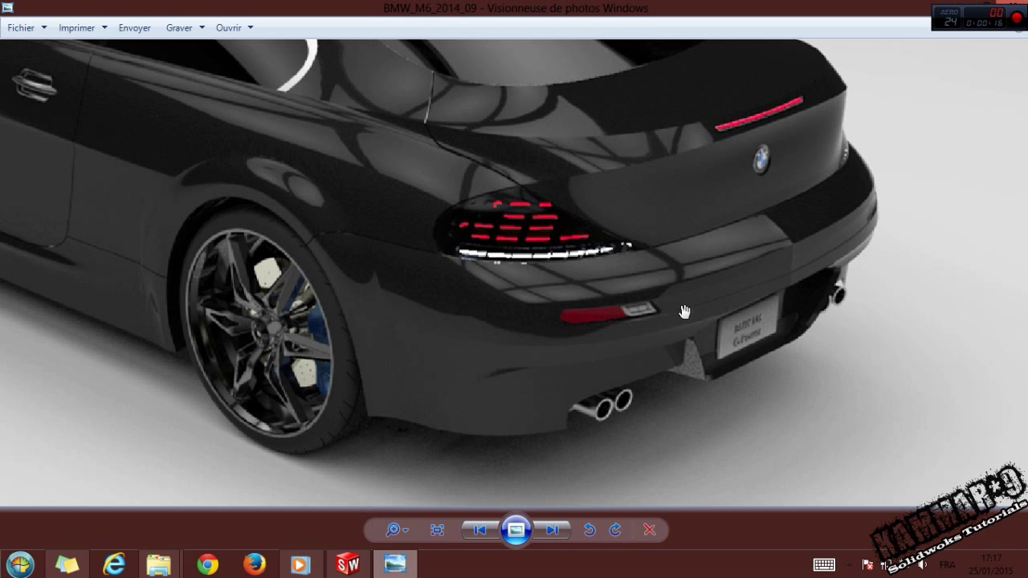
left_click(348, 566)
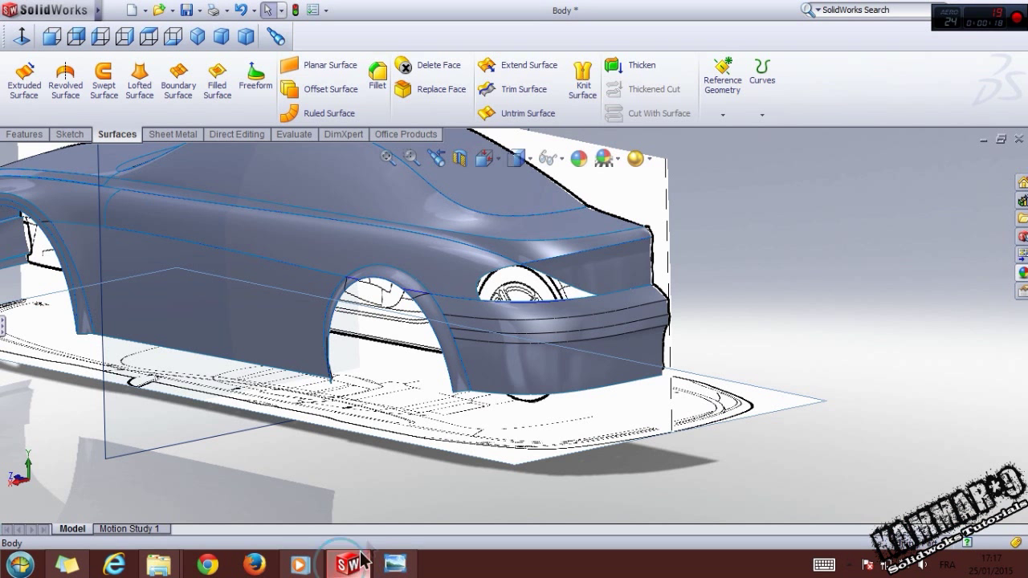
- Create a reference plane behind the car, parallel to Plane4 and offset by about 1353 mm
scroll(404, 354, "up", 1)
middle_click_drag(405, 354, 373, 353)
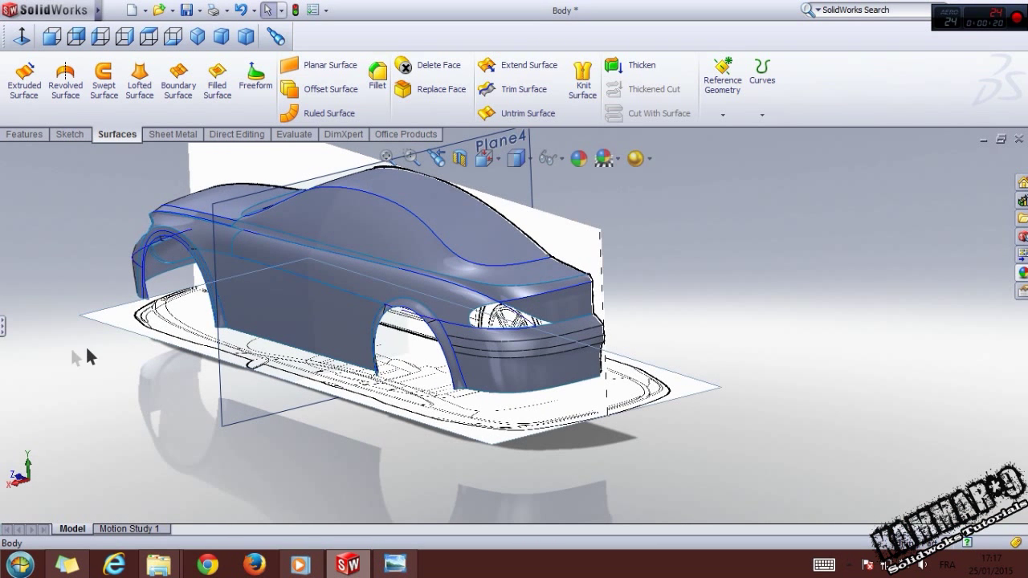
left_click(3, 326)
left_click_drag(160, 425, 156, 233)
left_click(264, 396)
mouse_move(265, 396)
middle_mouse_down()
mouse_move(245, 394)
mouse_move(254, 403)
middle_mouse_up()
scroll(255, 404, "up", 2)
scroll(381, 339, "down", 1)
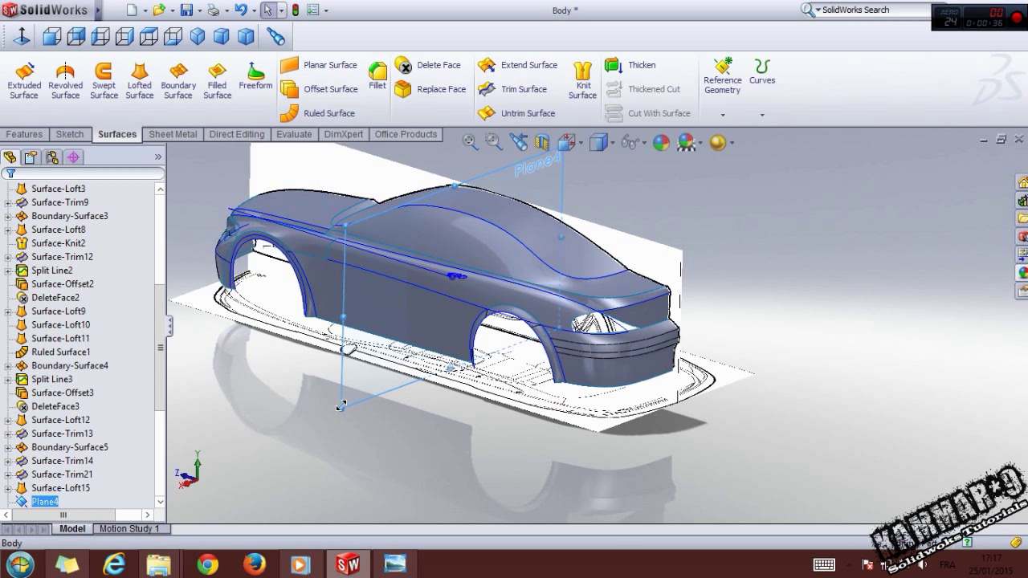
left_click_drag(341, 408, 786, 503, "ctrl")
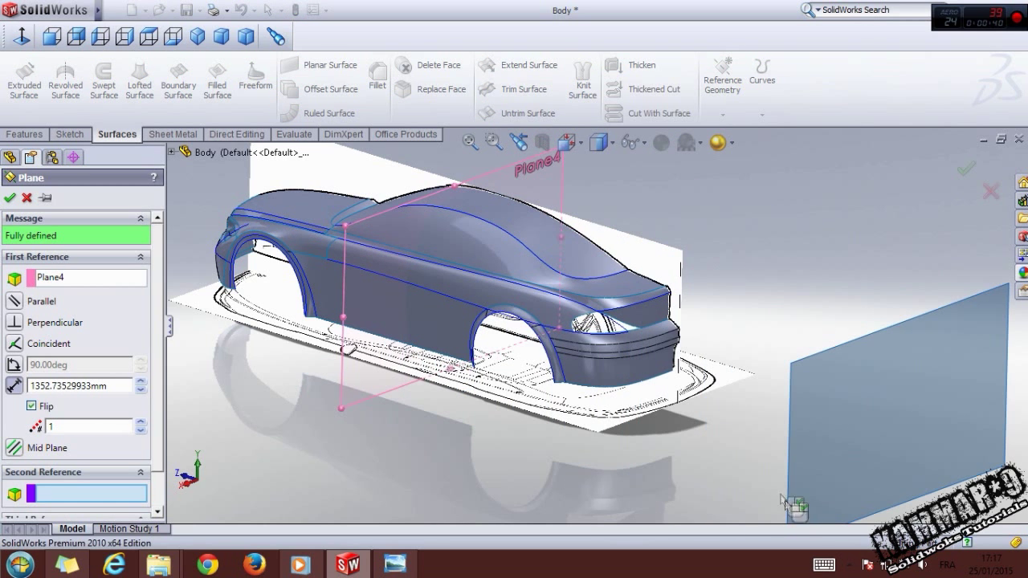
scroll(712, 423, "up", 1)
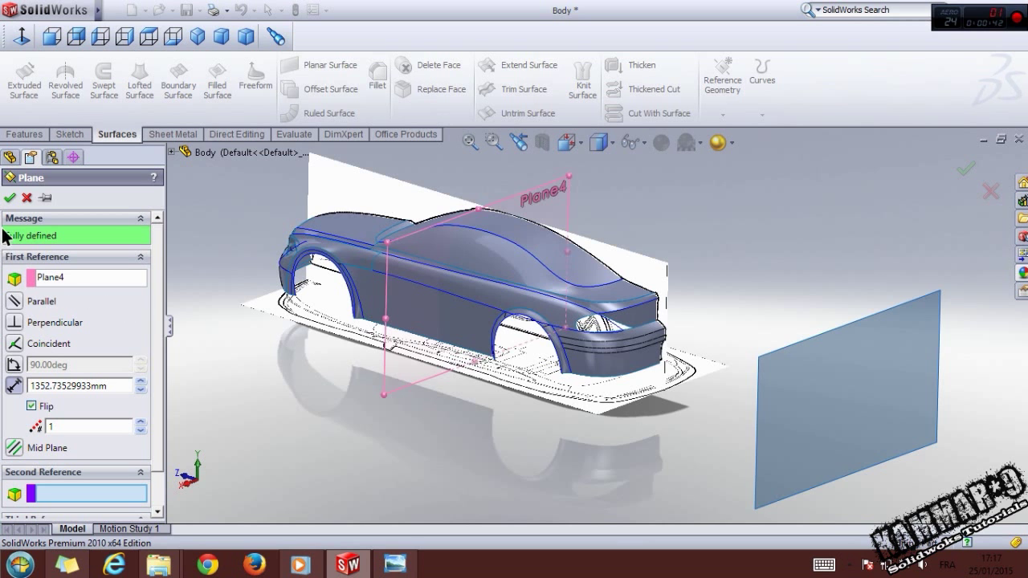
left_click(10, 199)
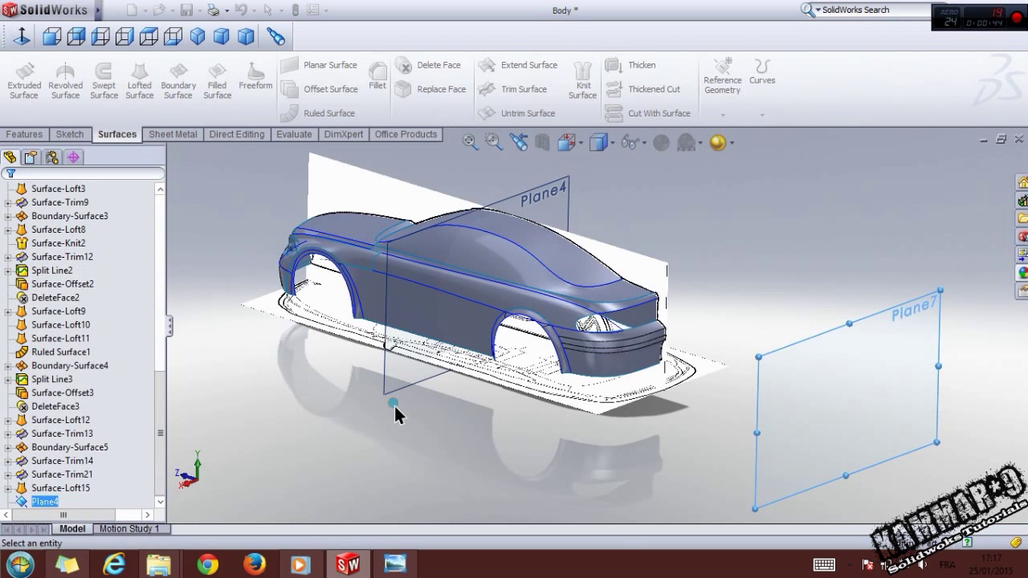
- Start a sketch on the new plane behind the car and insert the arriere M6 blueprint as a sketch picture
left_click(699, 457)
left_click(795, 443)
left_click(854, 397)
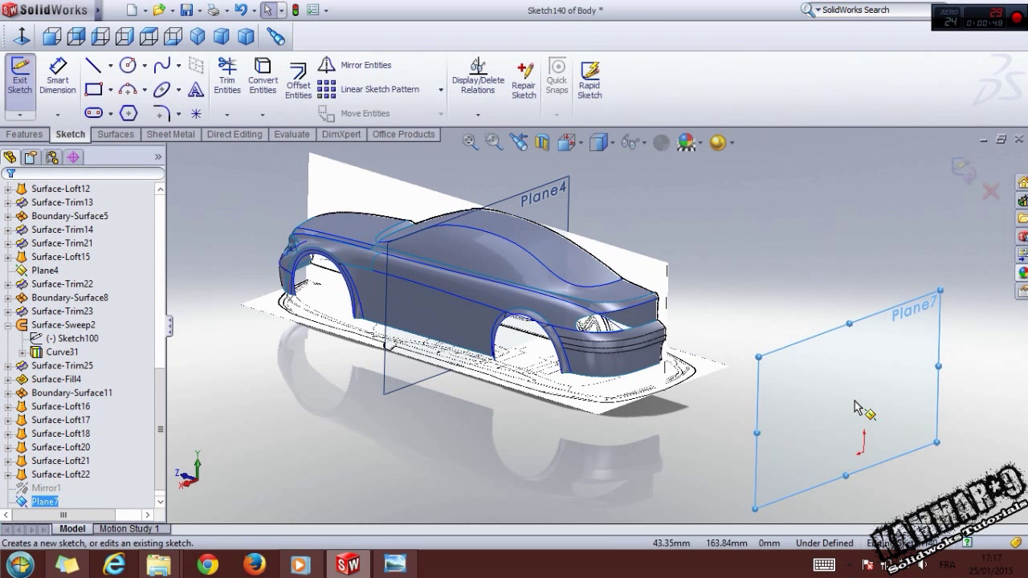
mouse_move(98, 10)
left_click(231, 10)
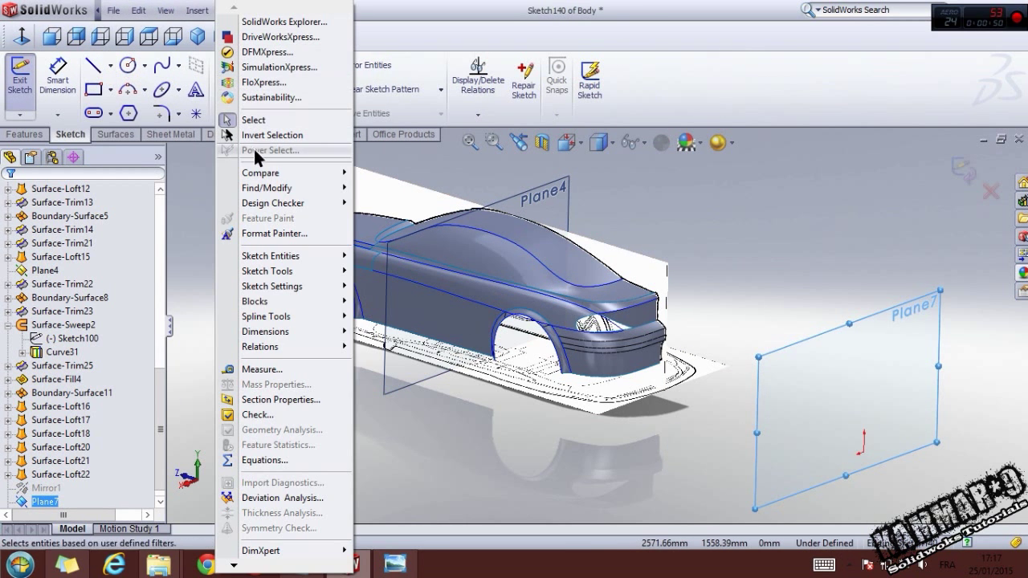
mouse_move(302, 269)
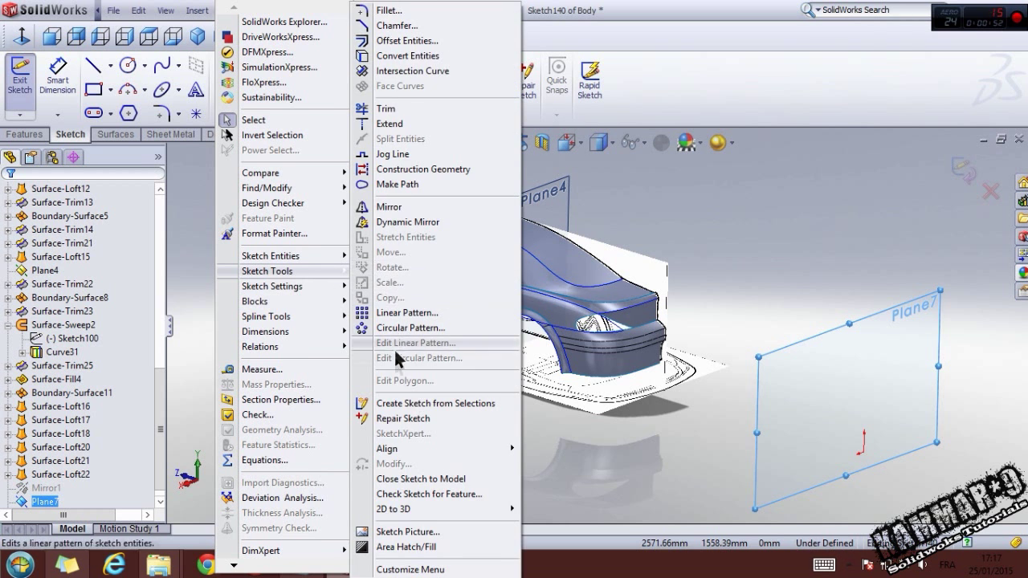
left_click(402, 532)
left_click(463, 182)
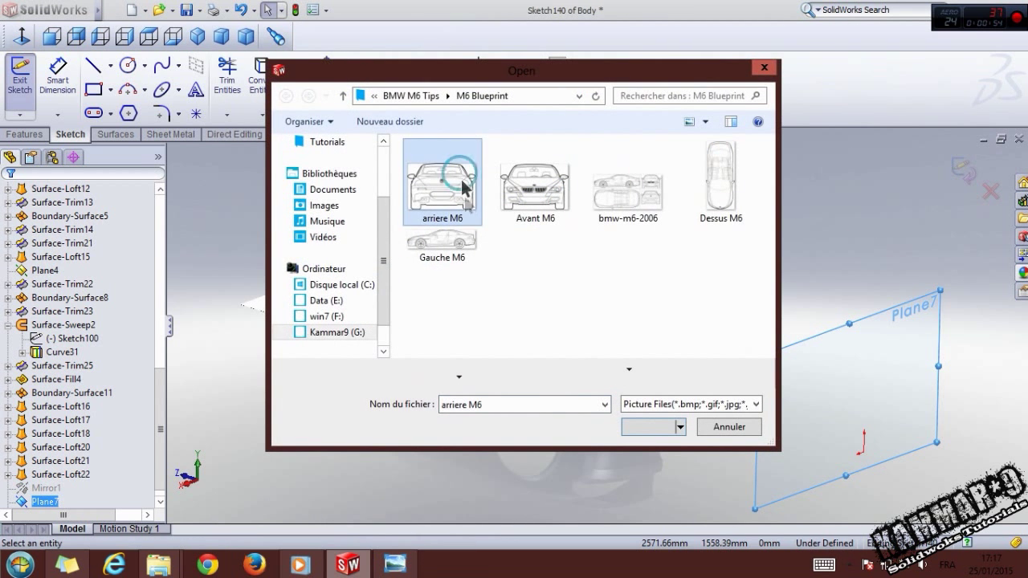
left_click(638, 424)
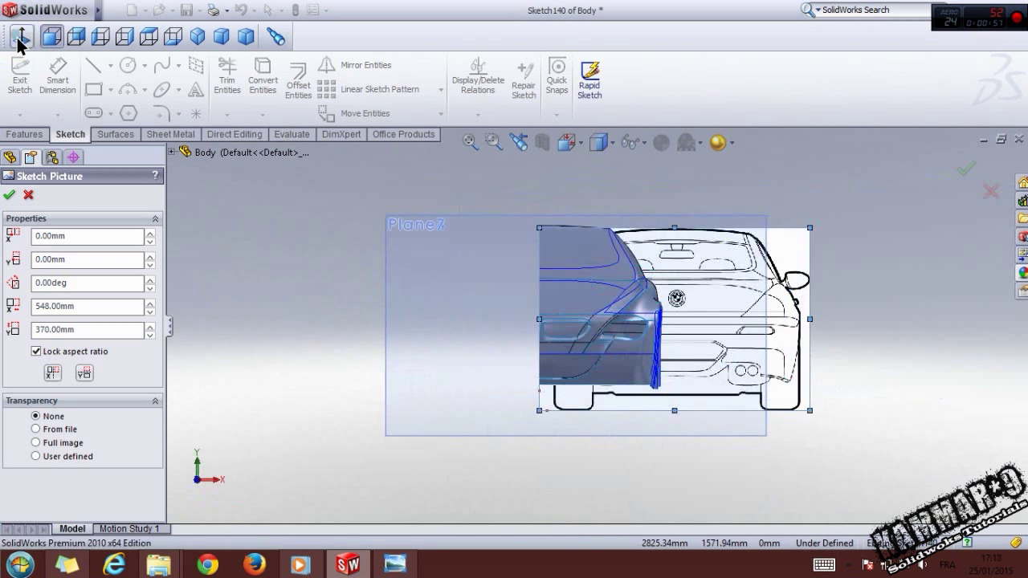
- Set the rear blueprint picture's X origin to -279 mm and exit the sketch
left_click(19, 39)
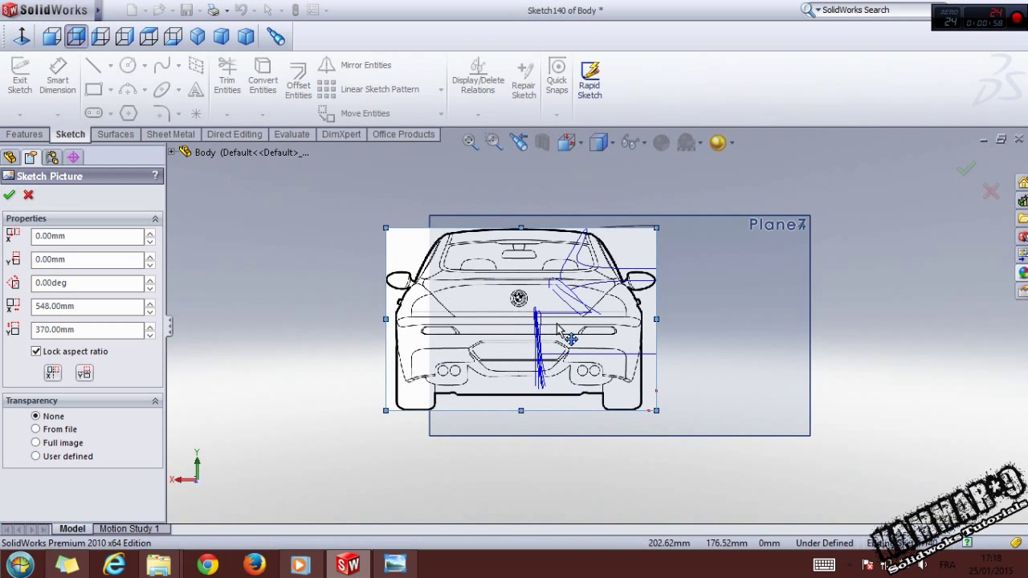
left_click(91, 236)
type("-279")
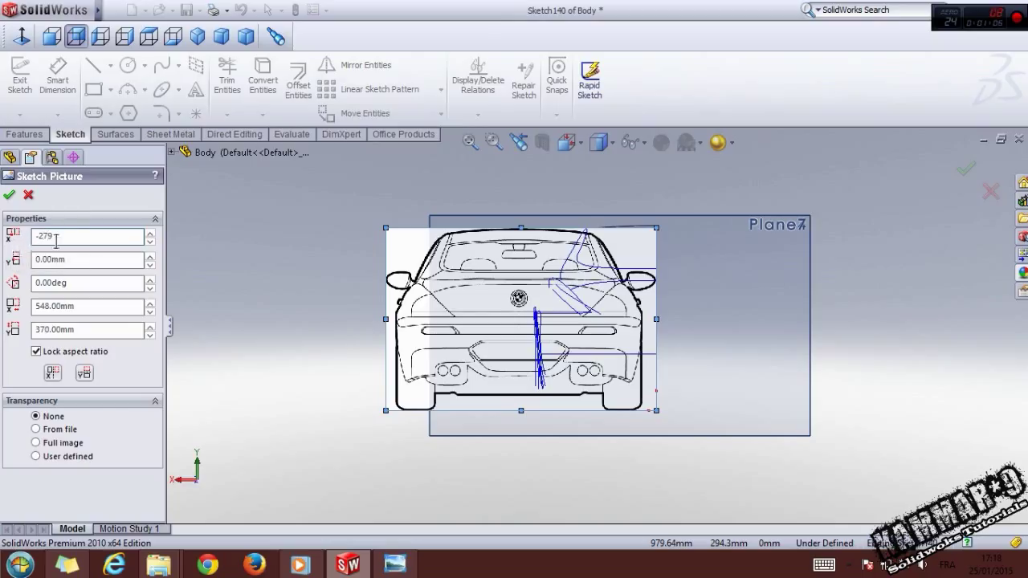
left_click(72, 258)
left_click(9, 194)
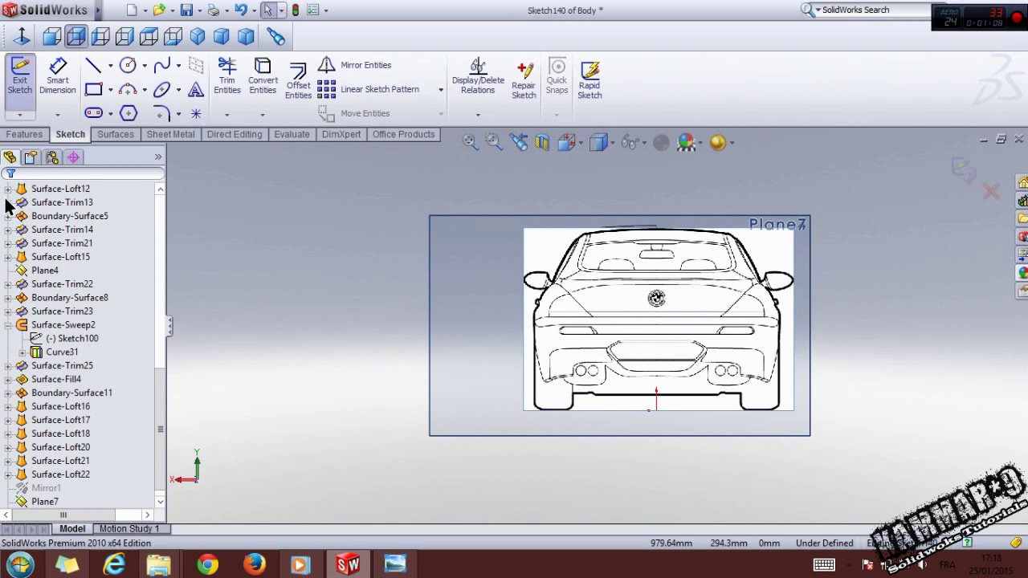
left_click(966, 168)
- Make the rear blueprint picture transparent using the Full image option with a transparency of 0.65
middle_click_drag(568, 311, 620, 333)
double_click(687, 370)
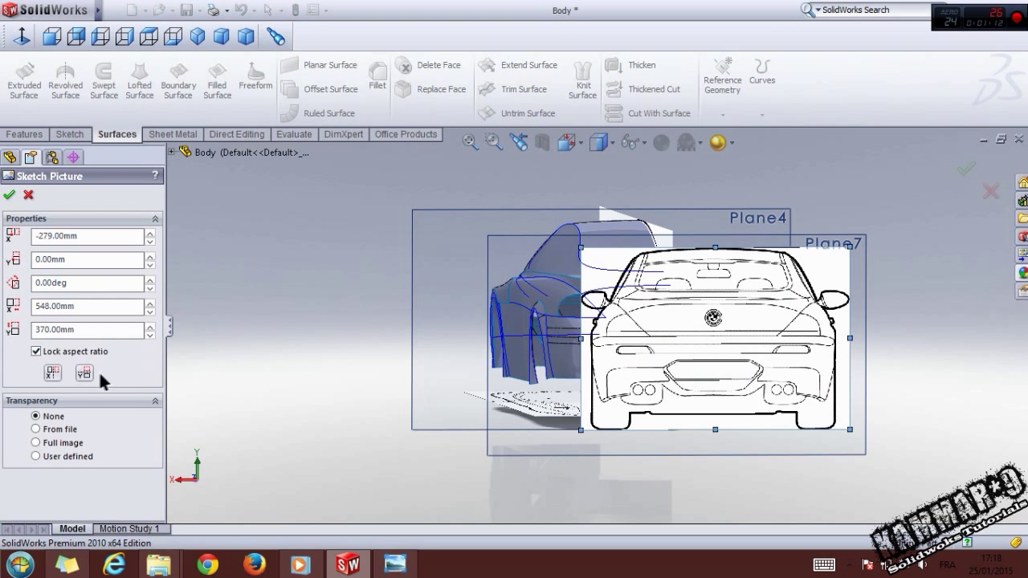
left_click(36, 443)
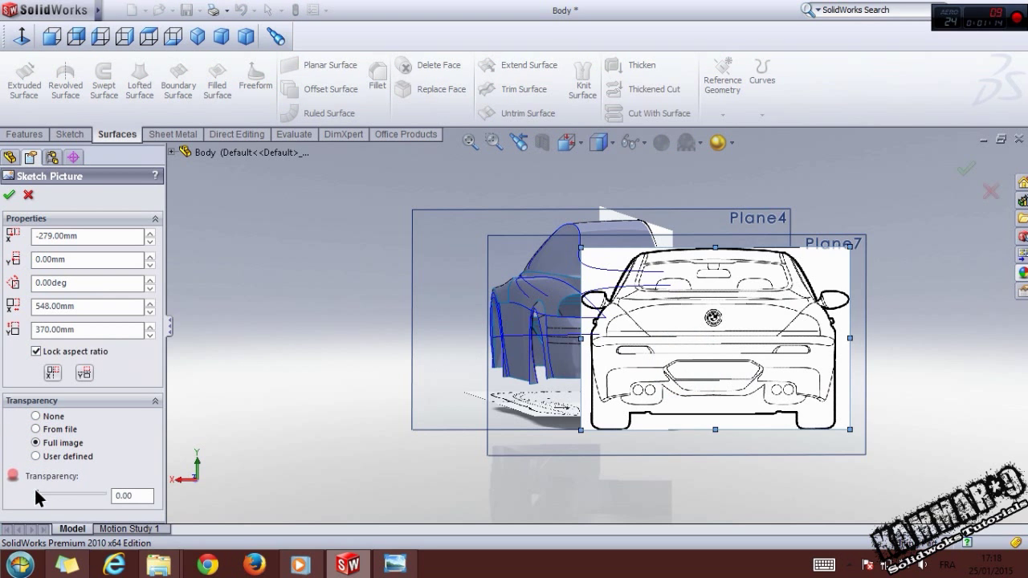
left_click_drag(77, 498, 85, 496)
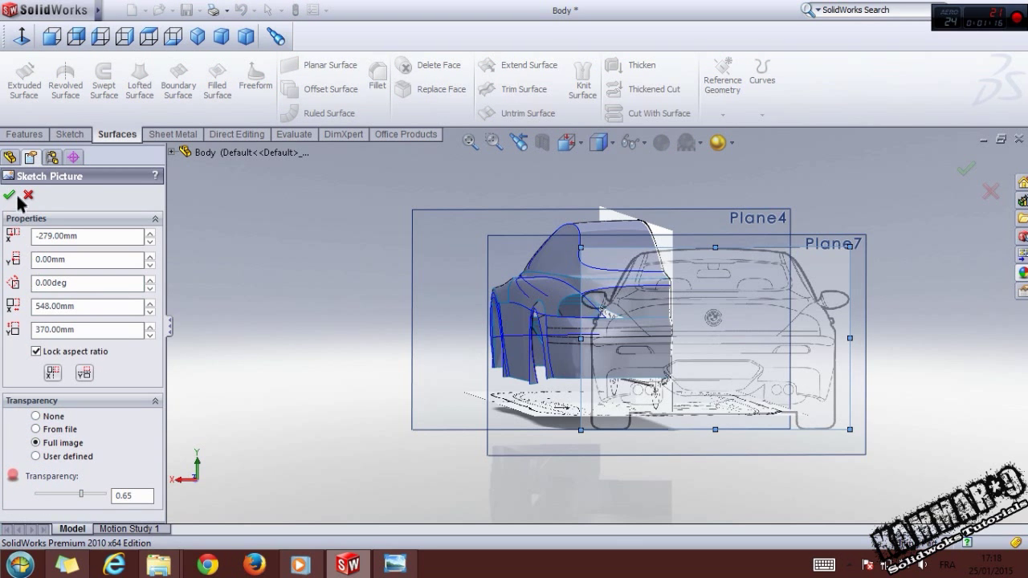
left_click(9, 195)
left_click(308, 247)
- Start a new sketch on the Front Plane, viewed squarely from the car's rear
left_click(51, 36)
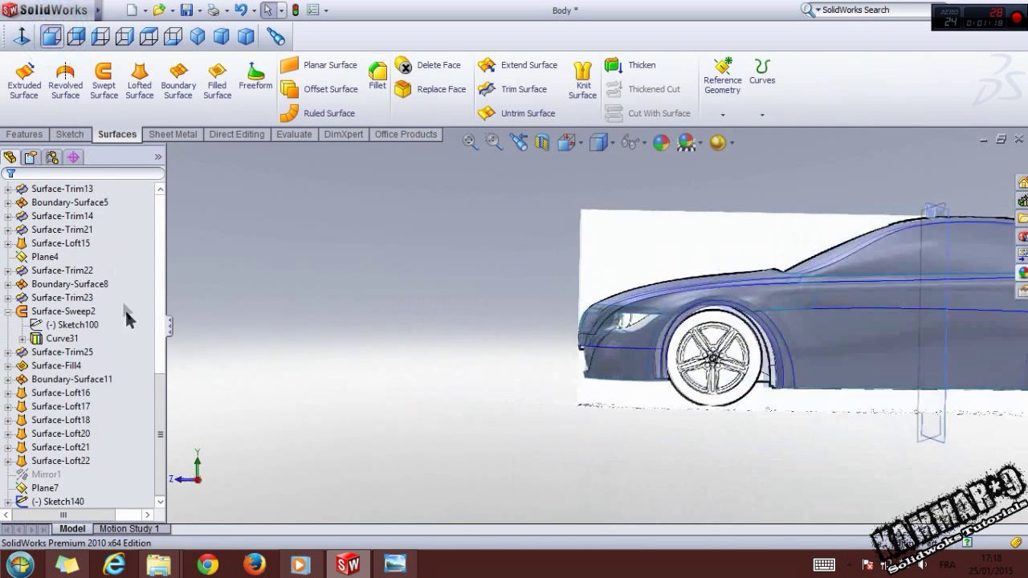
left_click_drag(162, 415, 163, 213)
left_click(45, 257)
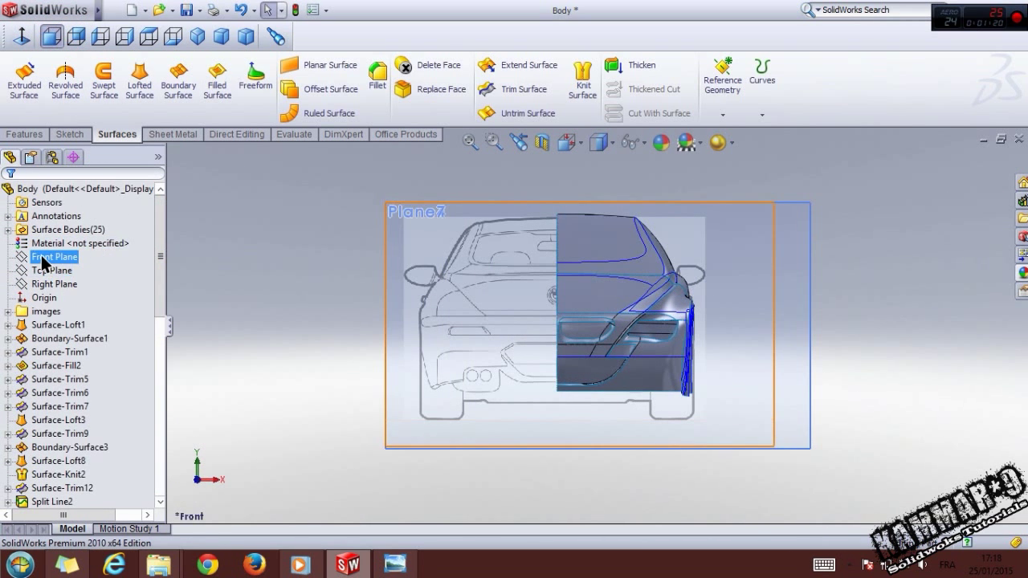
left_click(50, 233)
left_click(22, 37)
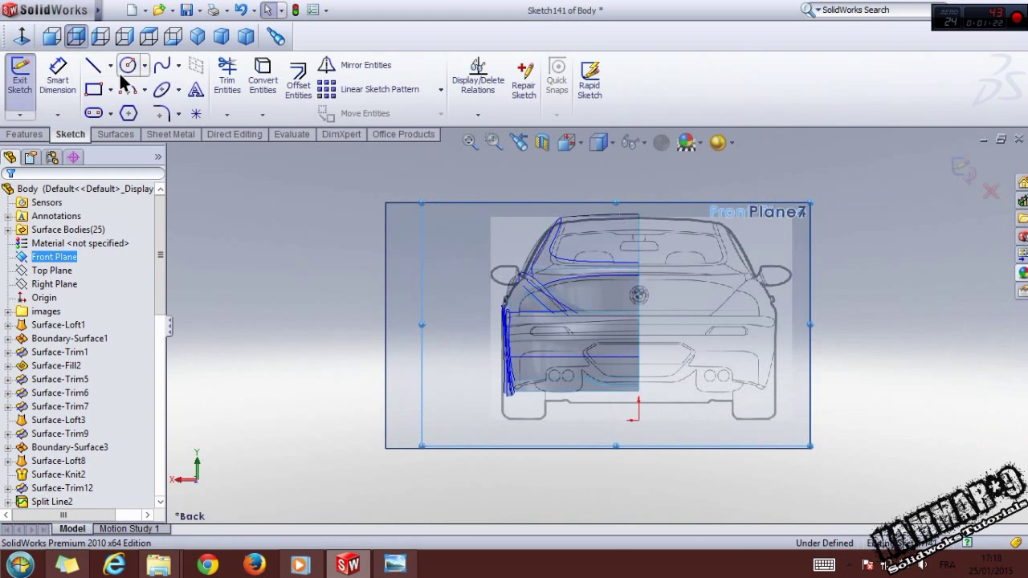
scroll(616, 333, "down", 4)
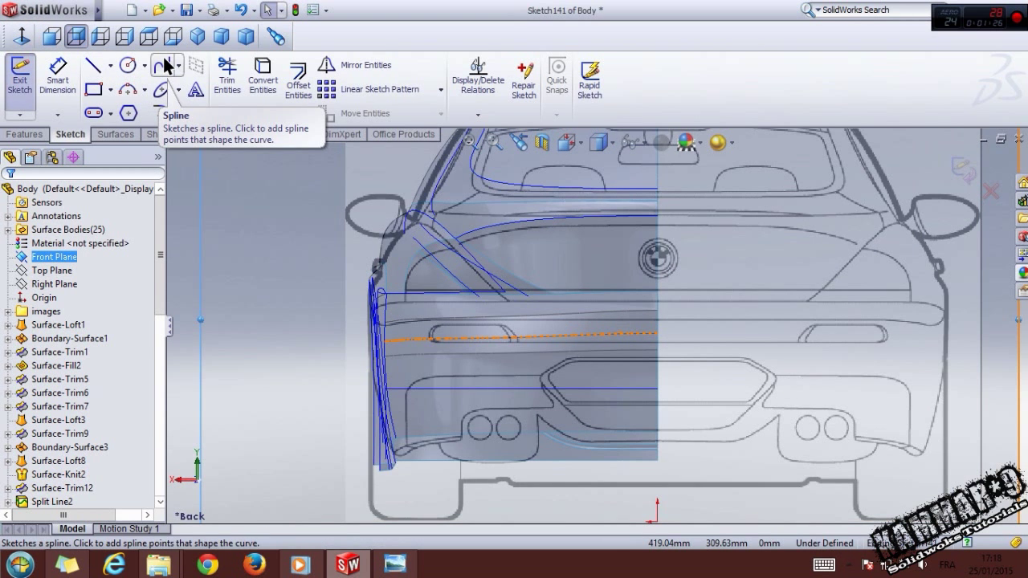
- Draw a horizontal line along the bumper reflector's lower edge, from its outer end to past the car's centre plane
left_click(94, 66)
scroll(514, 337, "down", 5)
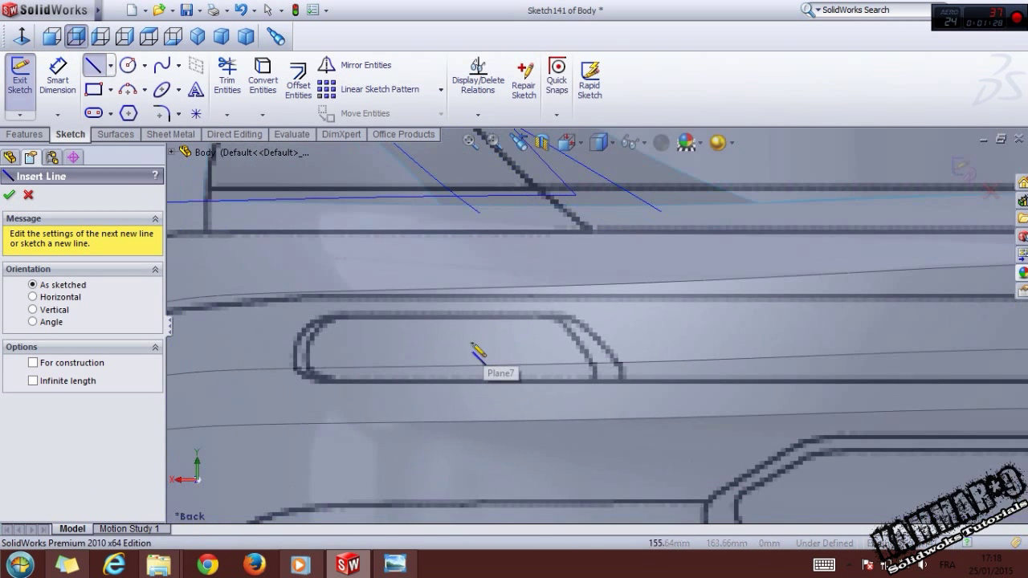
left_click(335, 381)
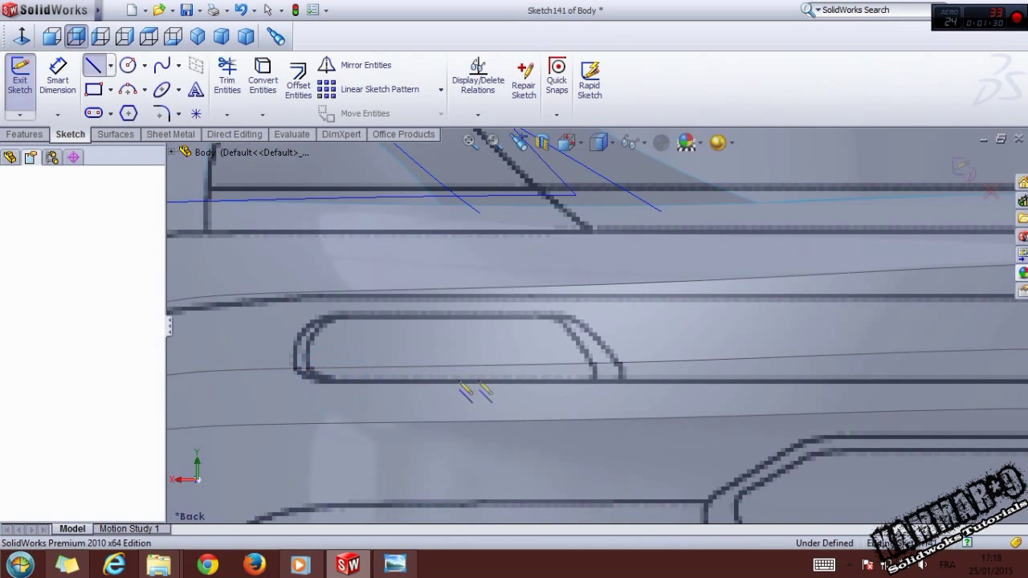
scroll(506, 385, "up", 4)
left_click(892, 351)
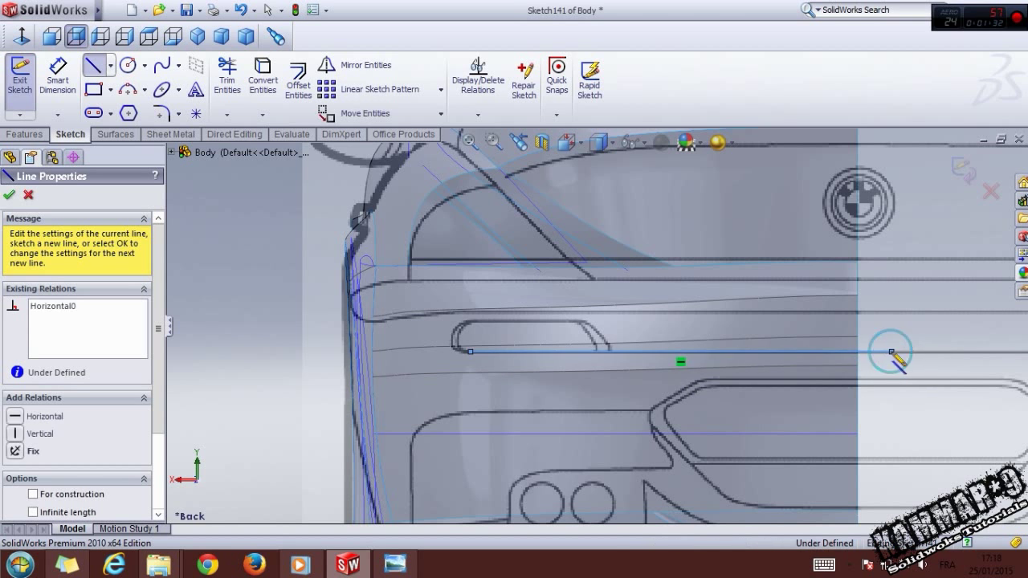
key("Escape")
- Draw a second horizontal line along the reflector's upper edge, from its outer end to past the car's centre plane
left_click(95, 67)
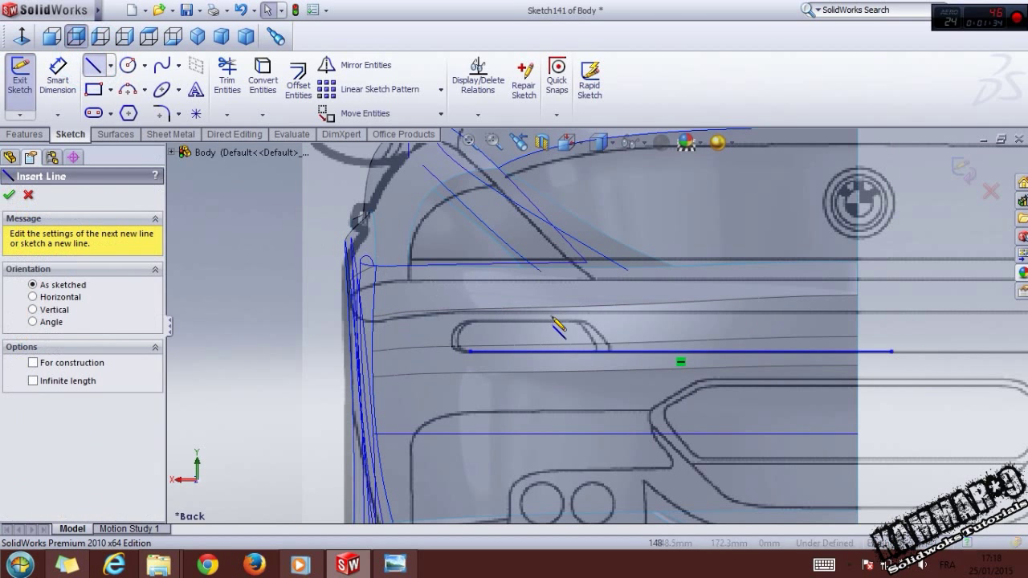
scroll(515, 335, "down", 3)
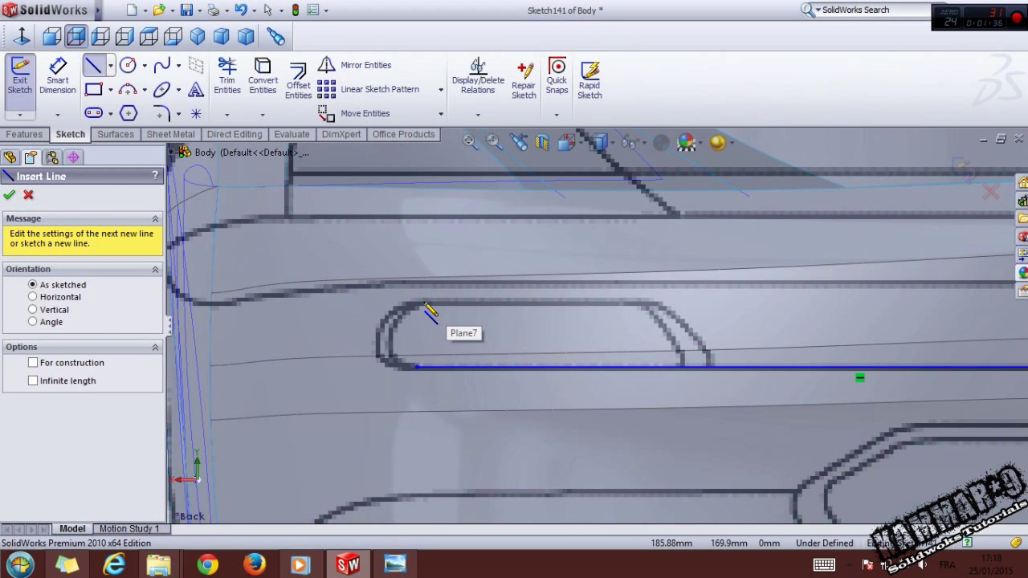
left_click(411, 304)
scroll(590, 318, "up", 3)
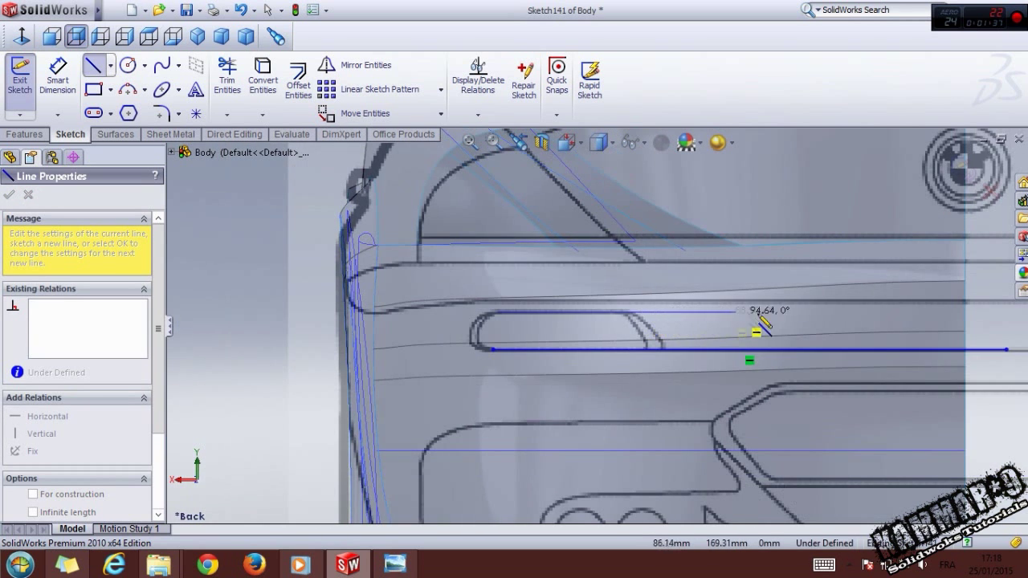
left_click(999, 315)
key("Escape")
- Add a vertical relation between the outer endpoints of the two horizontal reflector lines
scroll(463, 314, "down", 3)
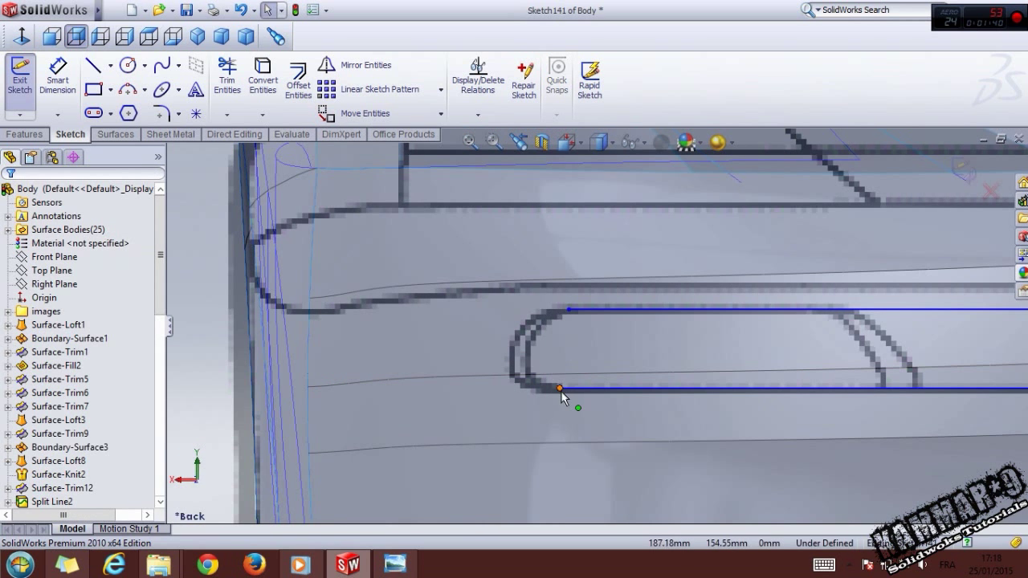
left_click(560, 389)
left_click(568, 309, "ctrl")
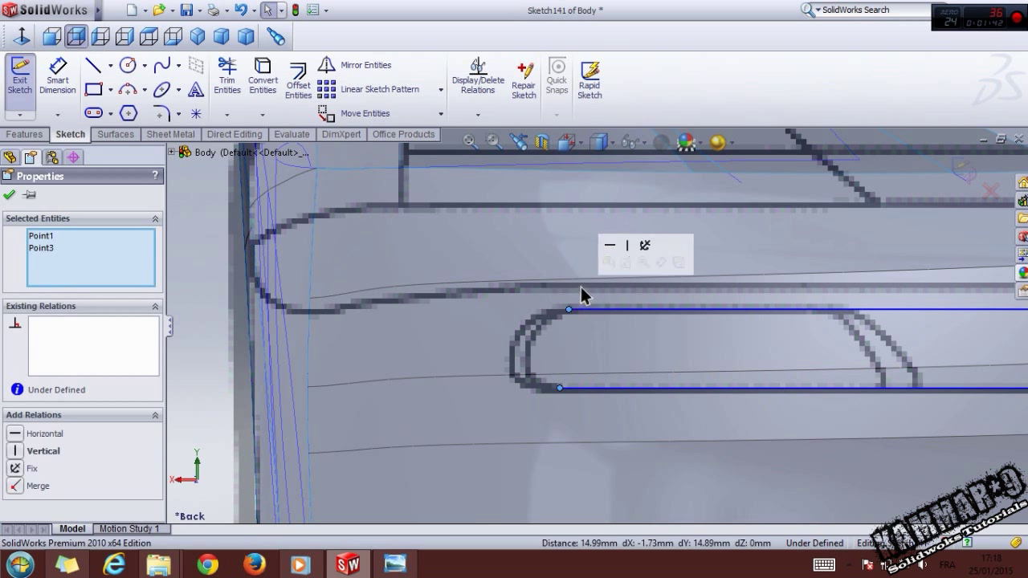
left_click(627, 246)
key("Escape")
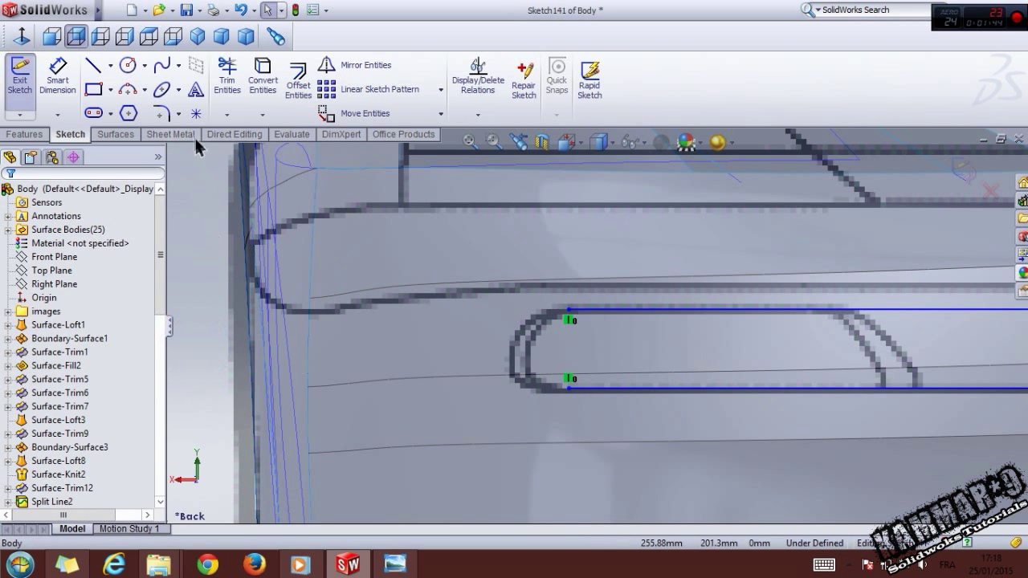
- Close the outer end of the reflector outline with a three-point arc joining the endpoints of both horizontal lines
left_click(128, 91)
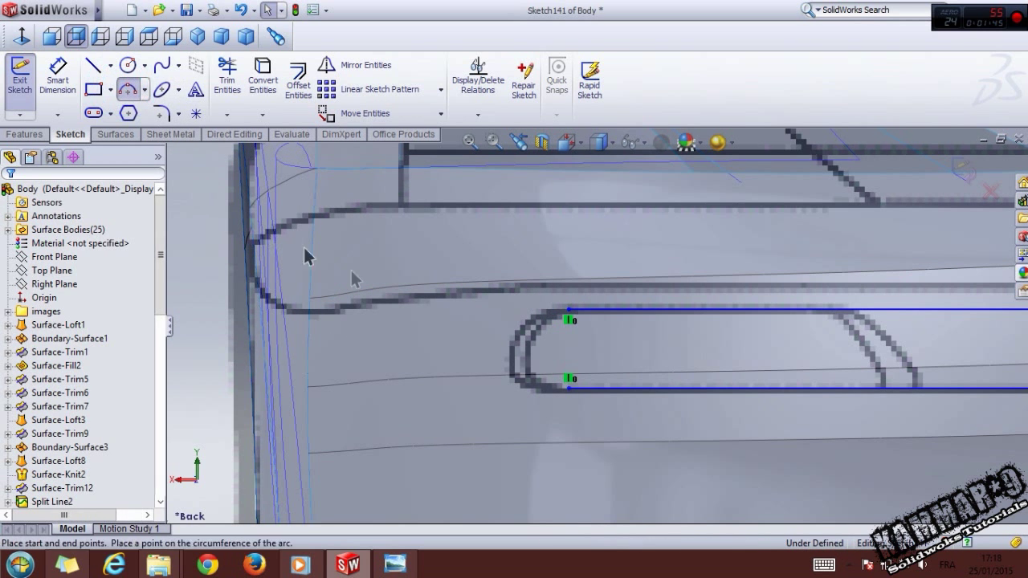
left_click(568, 310)
left_click(569, 388)
left_click(554, 385)
key("Escape")
scroll(562, 409, "up", 5)
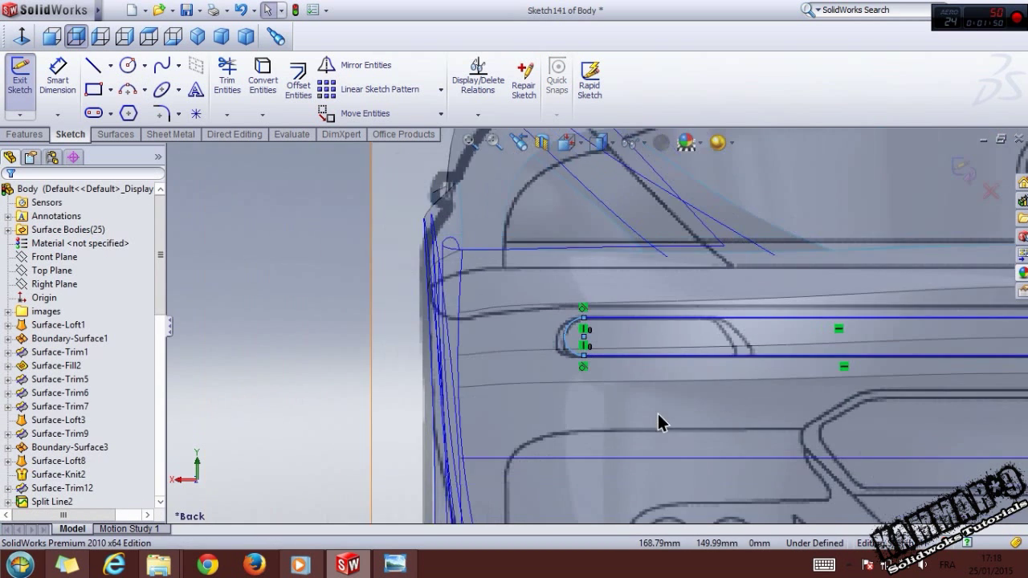
- Trim the rear bumper surface with the reflector outline sketch, removing the slot-shaped piece inside it
left_click(118, 134)
left_click(524, 89)
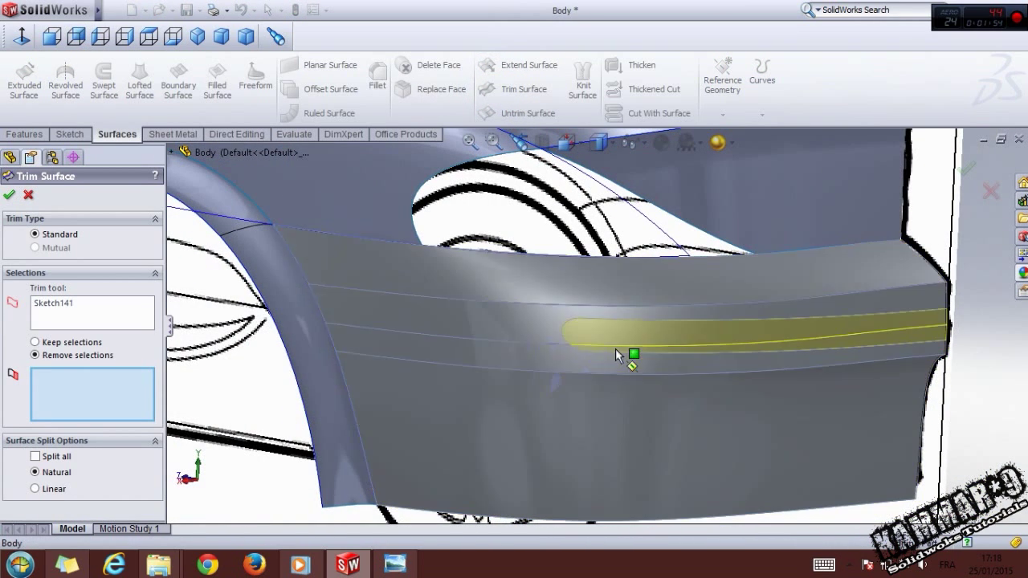
left_click(615, 346)
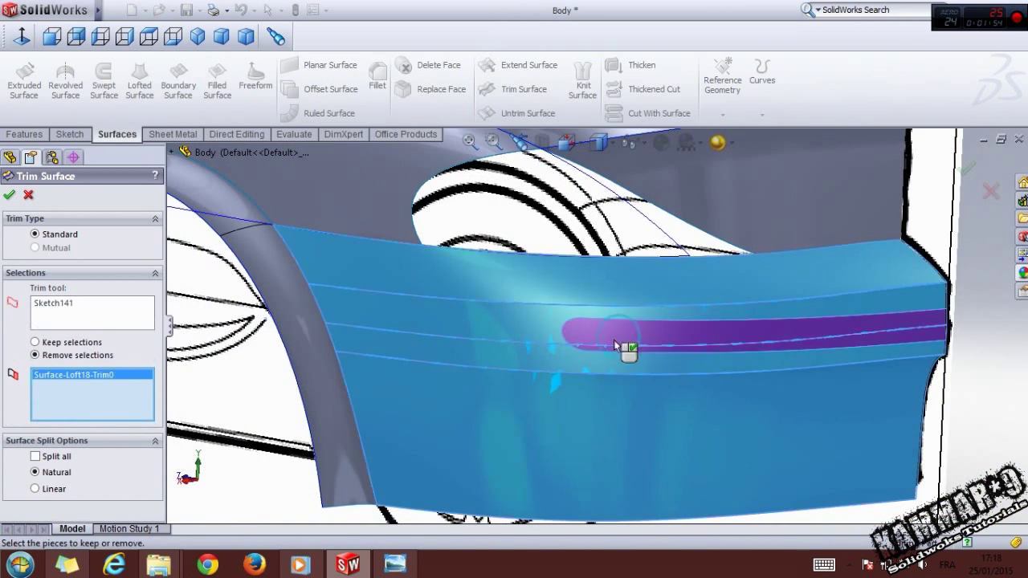
left_click(10, 196)
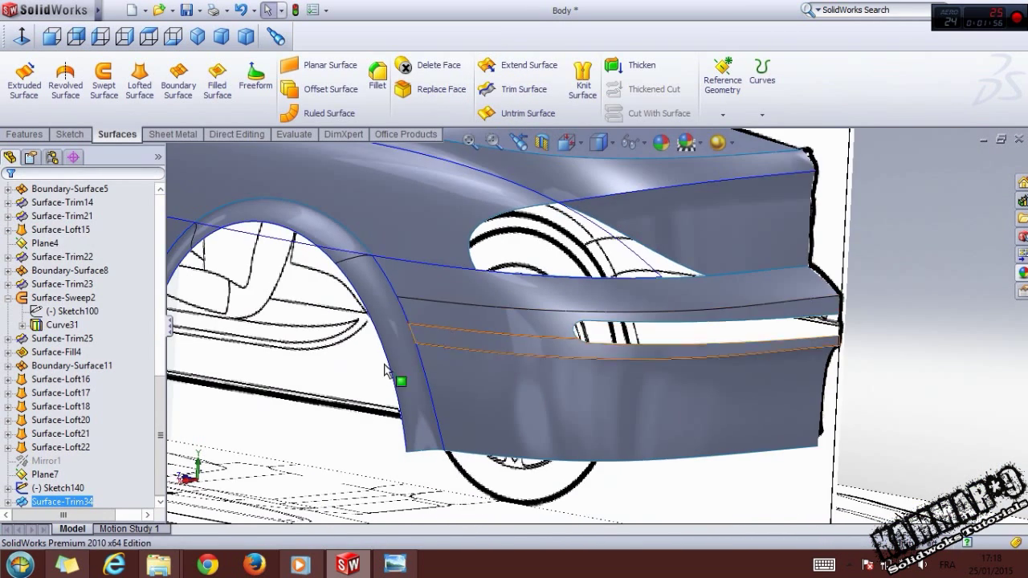
- Sketch a two-point spline on the Right Plane, joining the upper and lower edges of the reflector opening at the car's centre plane
scroll(611, 296, "down", 8)
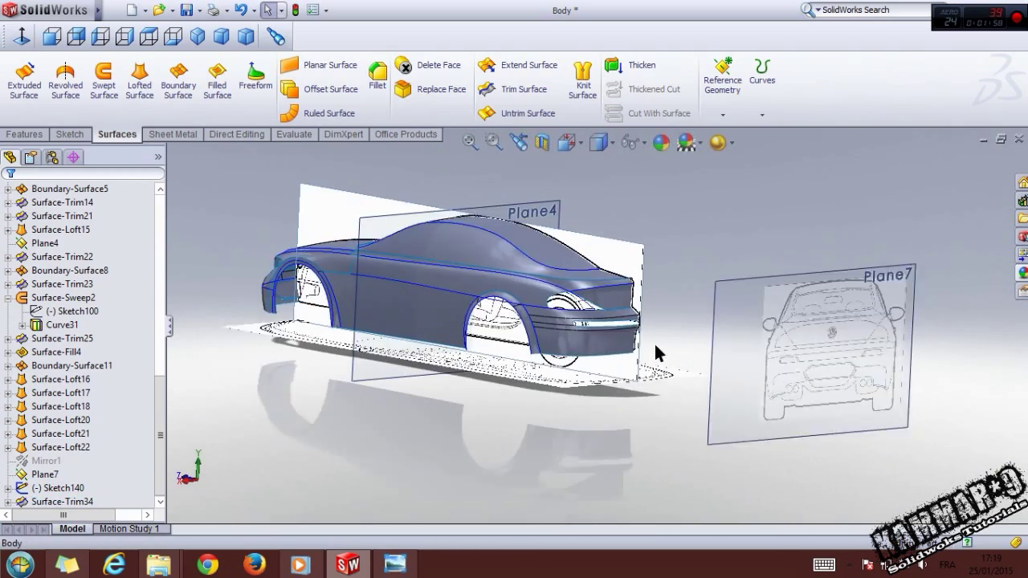
scroll(567, 360, "down", 3)
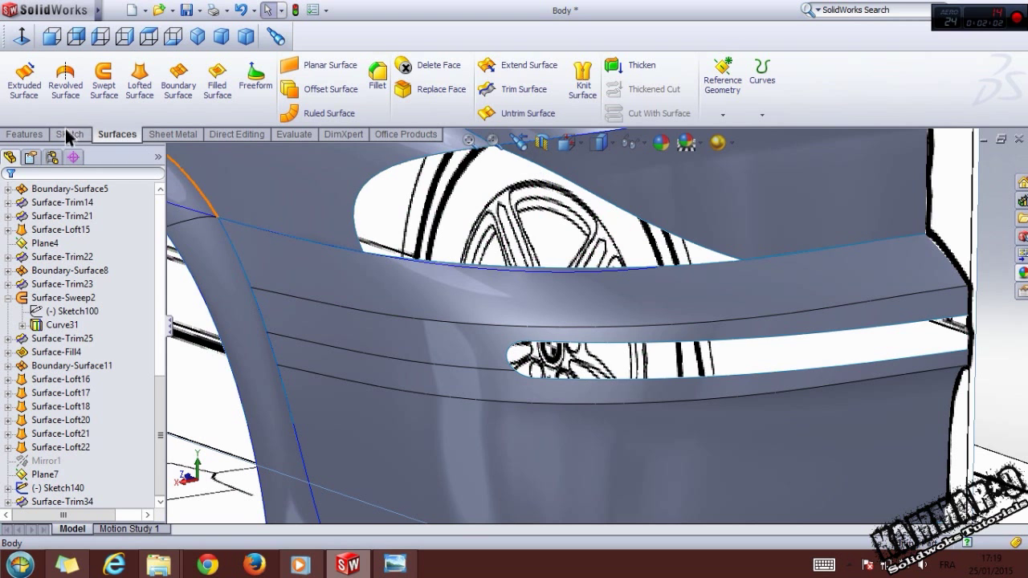
left_click_drag(159, 394, 163, 206)
left_click(53, 272)
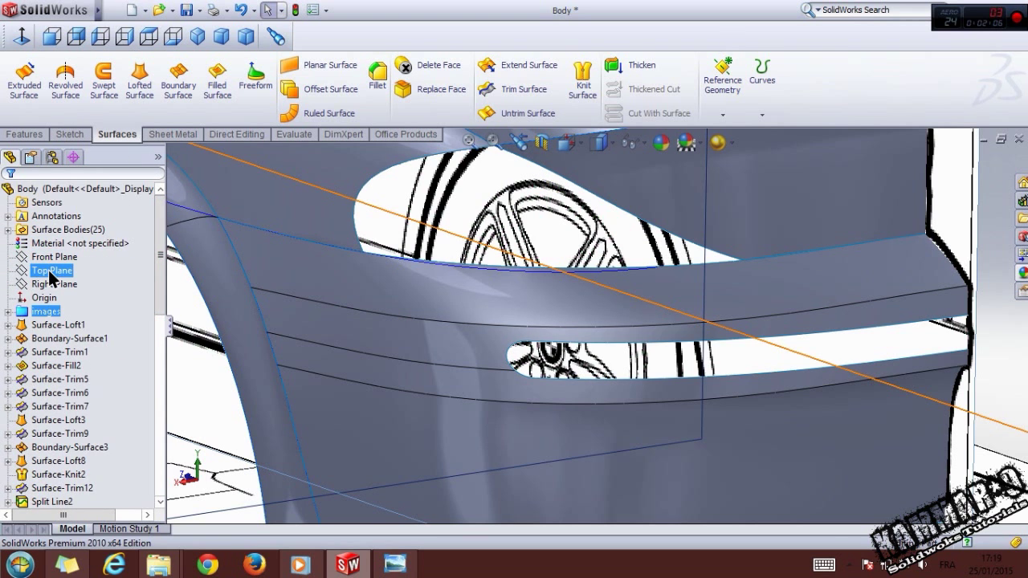
left_click(53, 285)
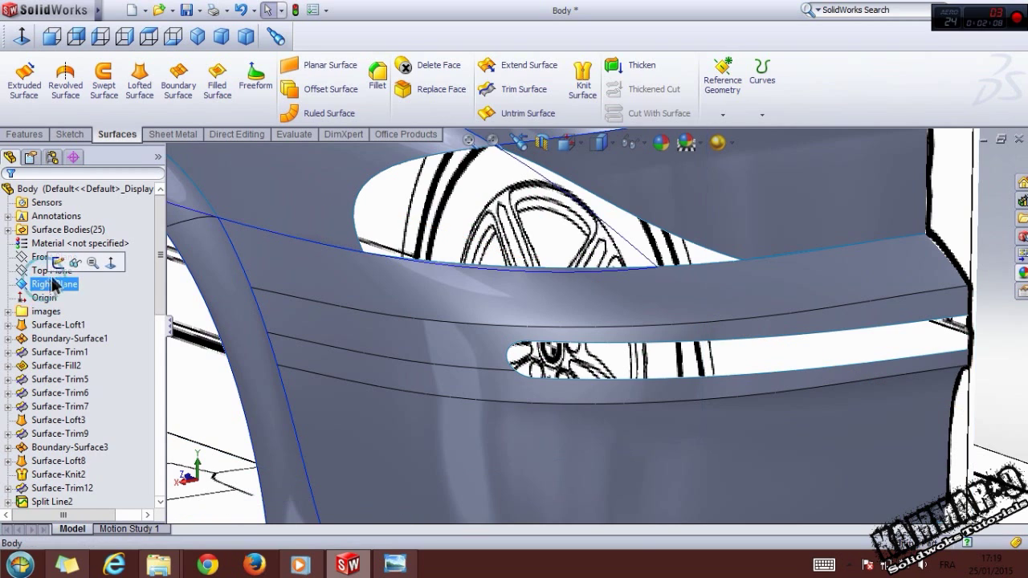
left_click(68, 266)
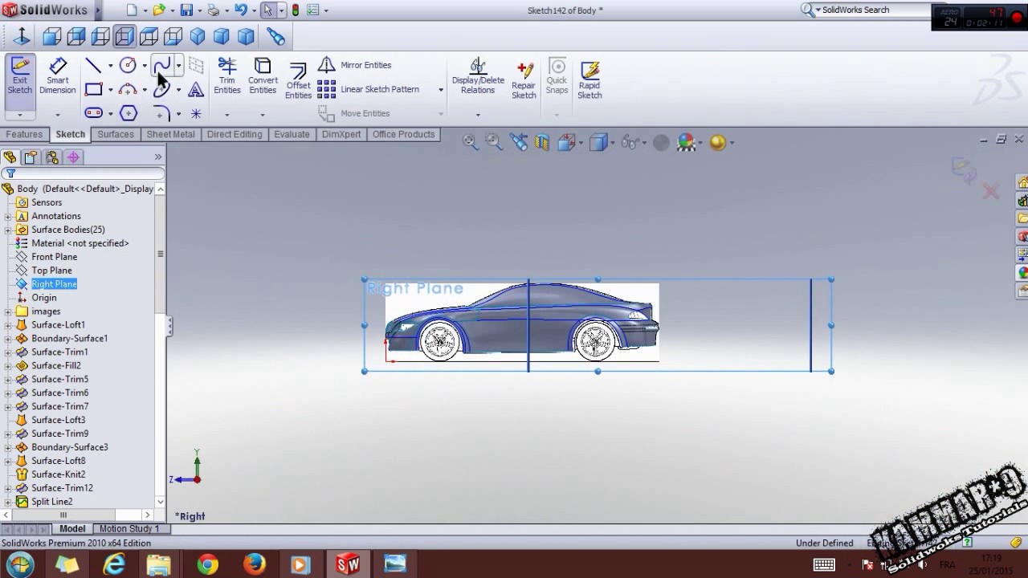
left_click(161, 65)
scroll(673, 344, "down", 10)
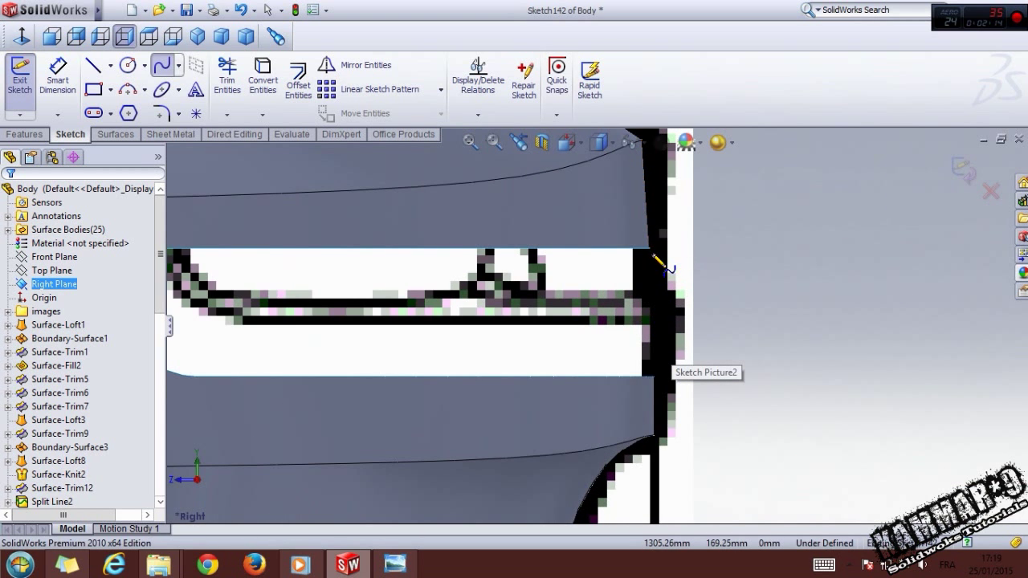
left_click(649, 249)
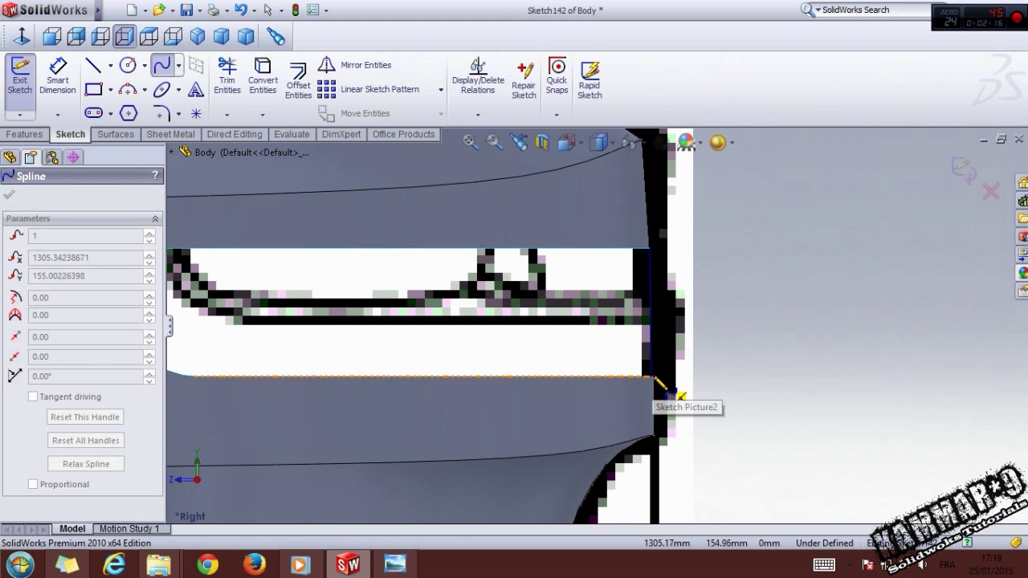
left_click(652, 376)
key("Escape")
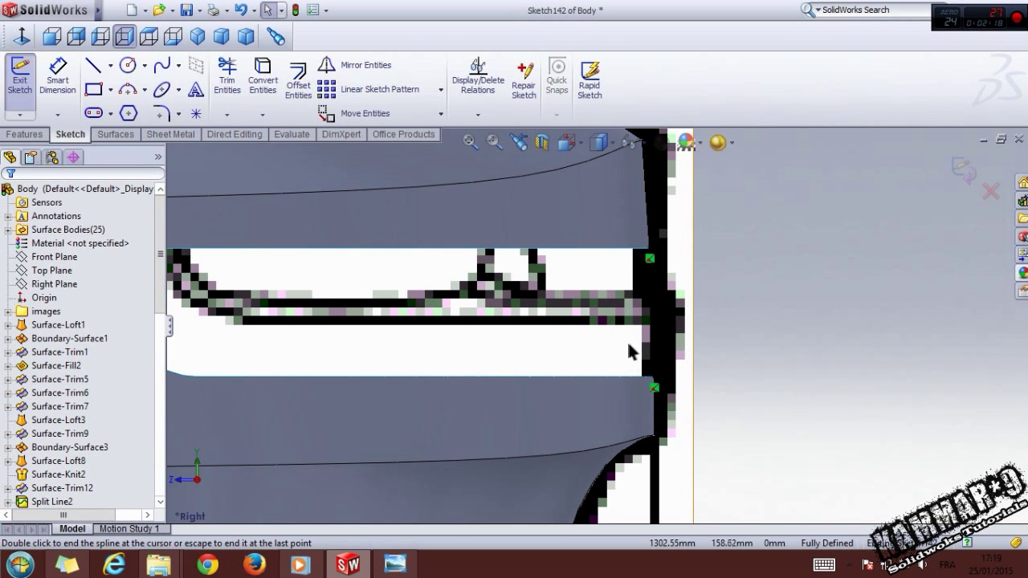
- Shape the centre-plane spline so its lower end curves into the opening's lower edge, and exit the sketch
left_click(652, 347)
scroll(652, 381, "down", 3)
left_click_drag(648, 365, 617, 370)
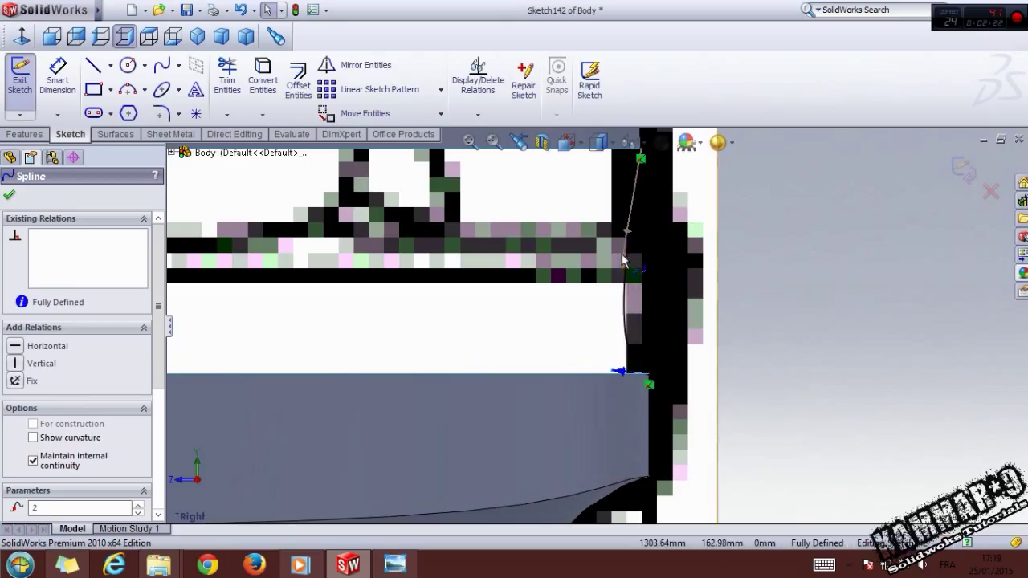
left_click_drag(621, 269, 636, 325)
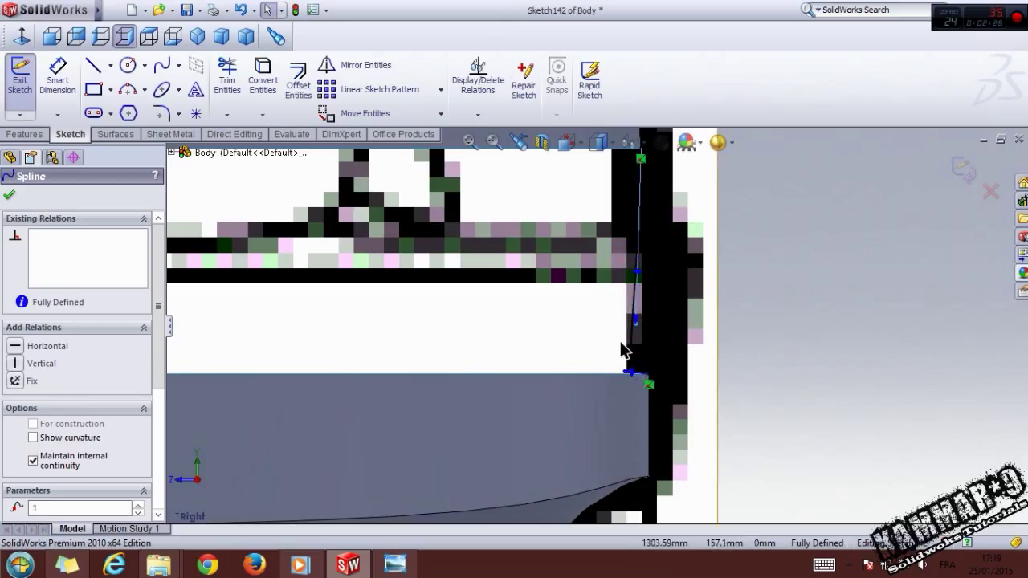
left_click(962, 169)
- In a new 3D sketch, draw a two-point spline about 17.9 mm long from the upper to the lower edge partway along the reflector opening
scroll(841, 277, "up", 4)
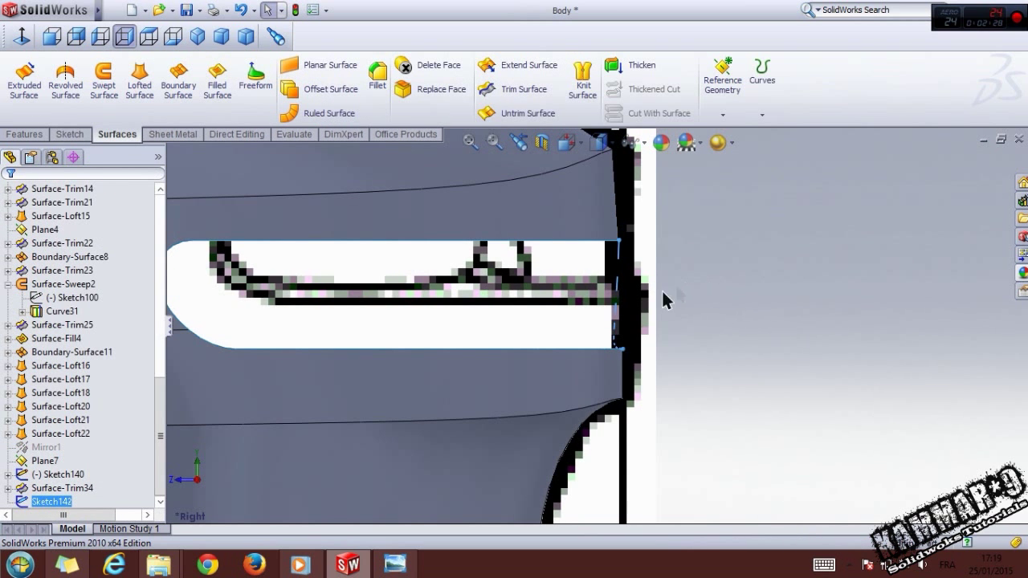
left_click(69, 134)
left_click(19, 115)
left_click(28, 142)
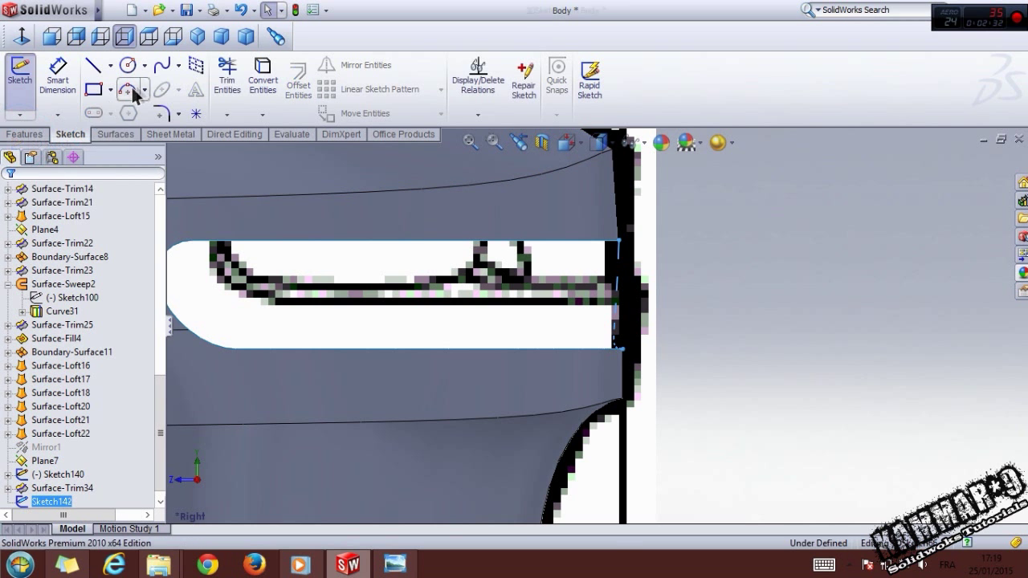
left_click(161, 65)
left_click(77, 36)
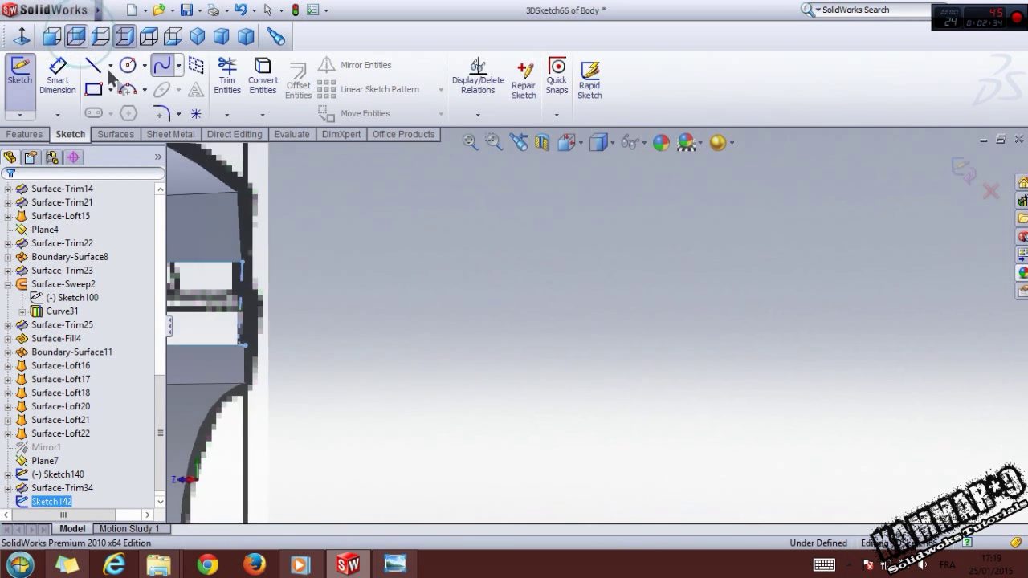
scroll(608, 345, "down", 5)
left_click(592, 328)
scroll(602, 344, "down", 3)
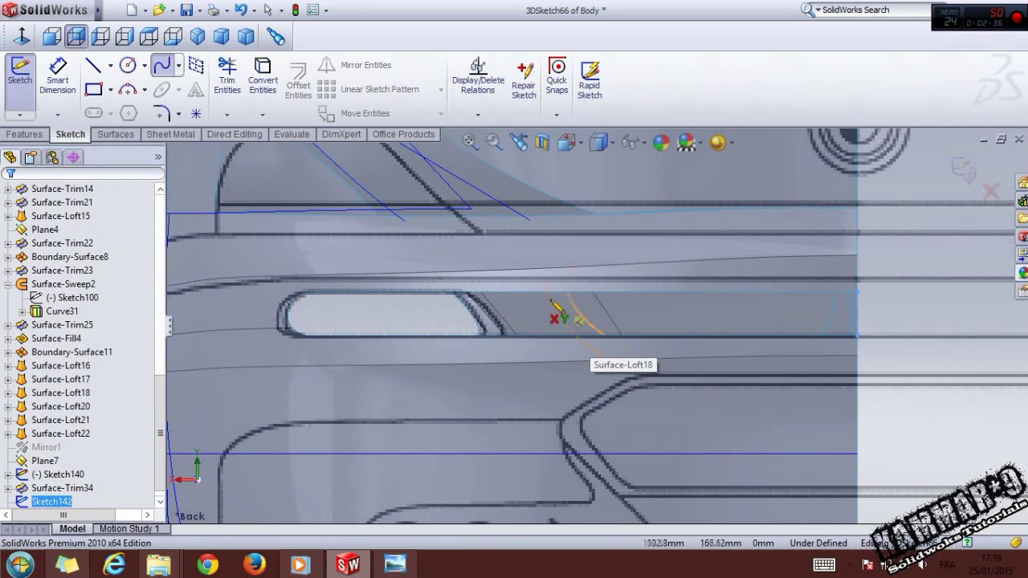
left_click(123, 37)
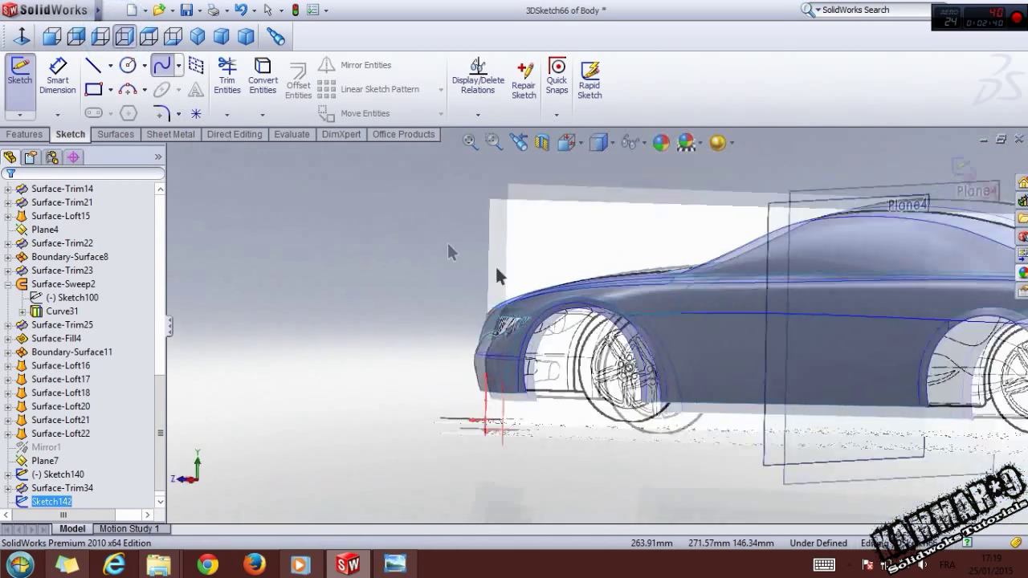
scroll(586, 339, "down", 8)
scroll(602, 313, "down", 2)
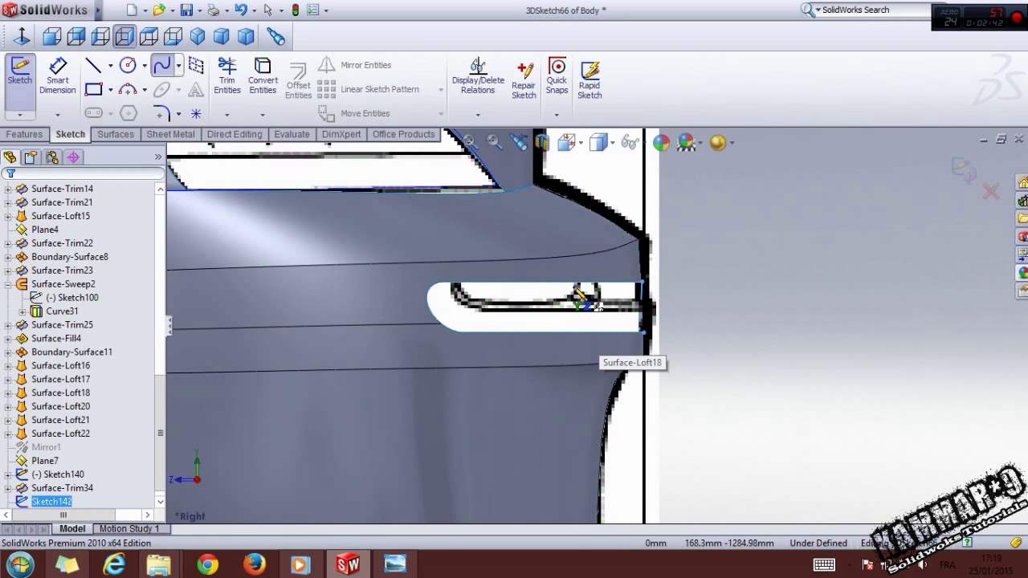
left_click(595, 346)
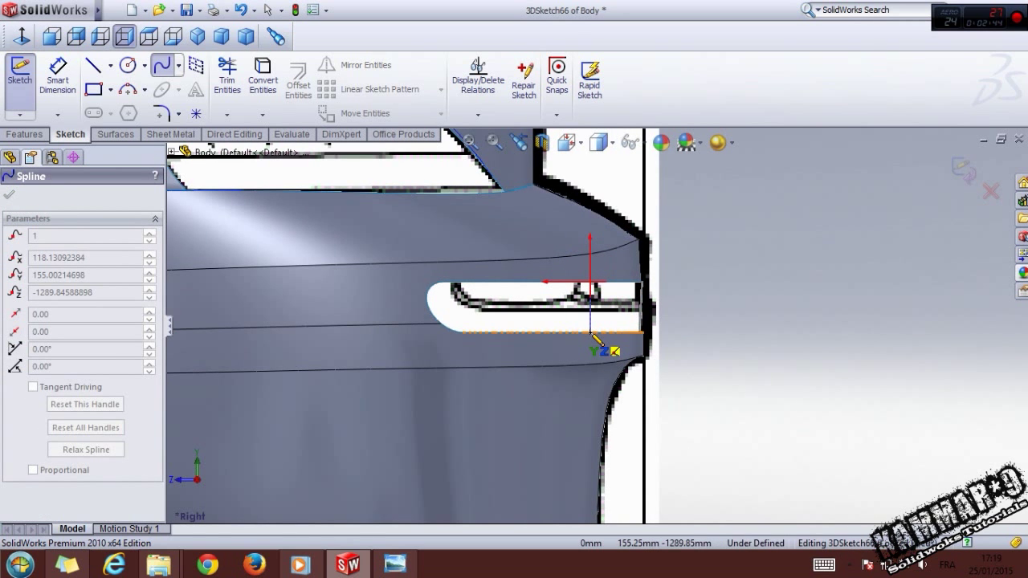
key("Escape")
- Bend the 3D spline's lower end tangentially into the opening's lower edge in side view, with its lower endpoint at about X 116.75 mm, Z -1290.28 mm
scroll(592, 329, "down", 3)
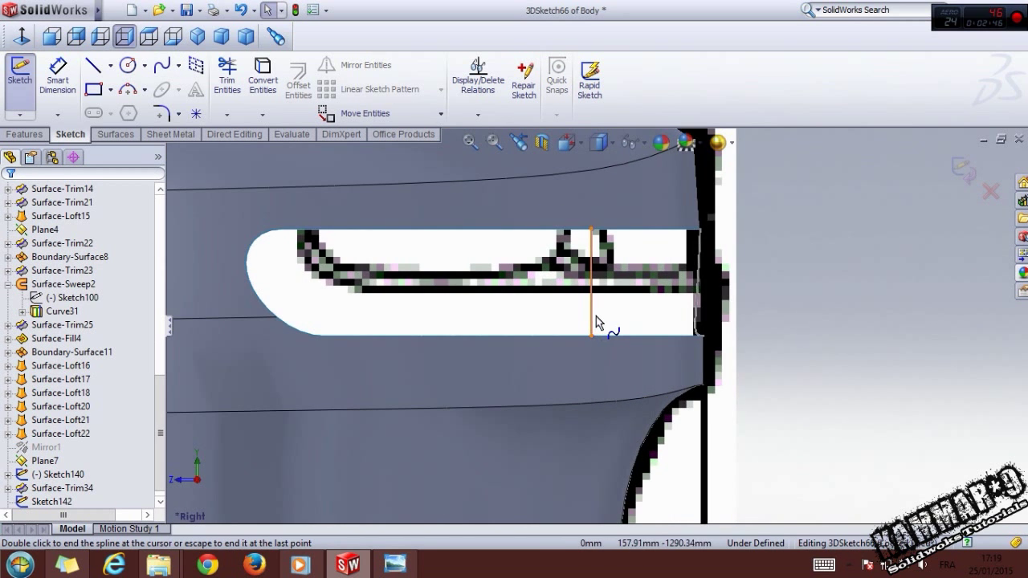
left_click(596, 318)
scroll(602, 316, "down", 3)
left_click(581, 346)
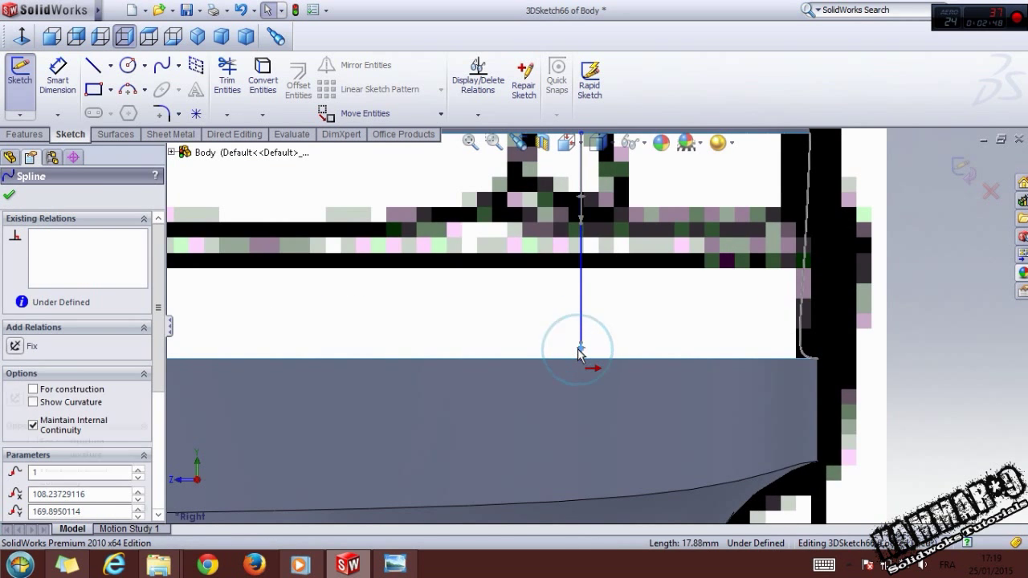
left_click_drag(583, 347, 554, 360)
left_click_drag(559, 254, 568, 316)
scroll(588, 335, "up", 2)
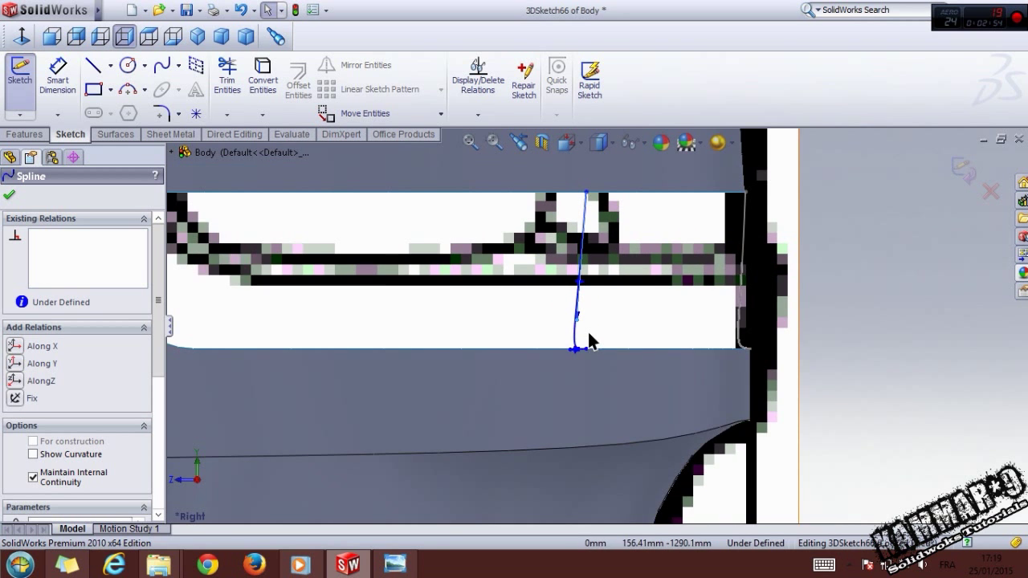
scroll(588, 336, "down", 2)
mouse_move(584, 363)
left_mouse_down()
mouse_move(612, 363)
mouse_move(591, 364)
left_mouse_up()
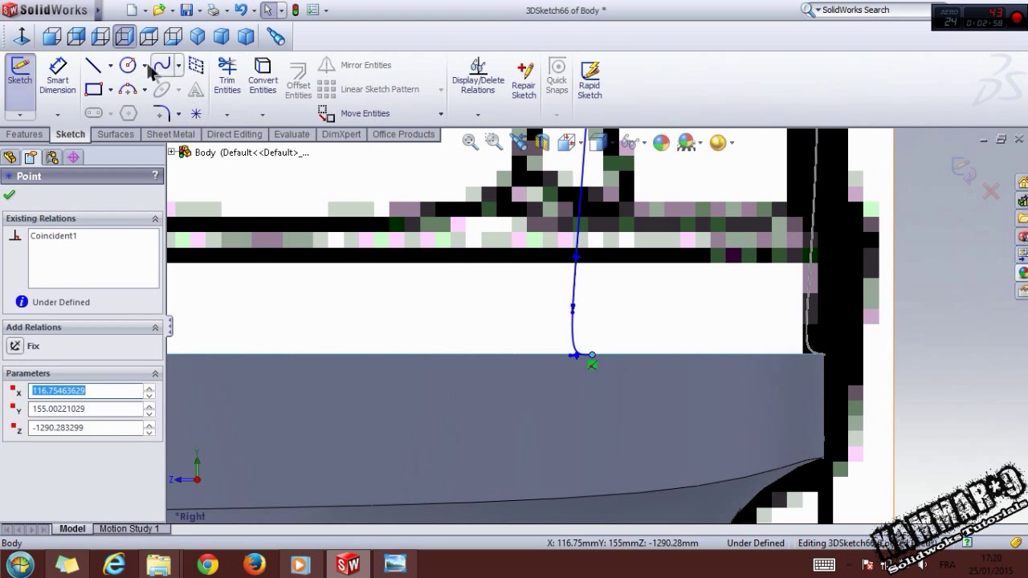
- Straighten the 3D spline in rear view, sliding its lower endpoint along the opening's edge to about X 108.8 mm, Z -1292.64 mm
left_click(77, 37)
scroll(660, 367, "down", 5)
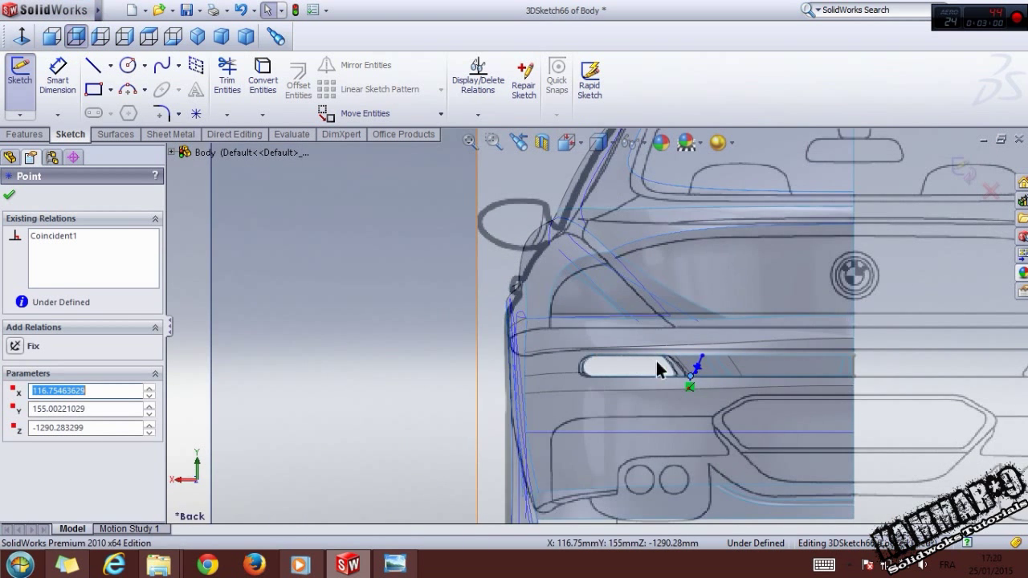
scroll(693, 355, "down", 3)
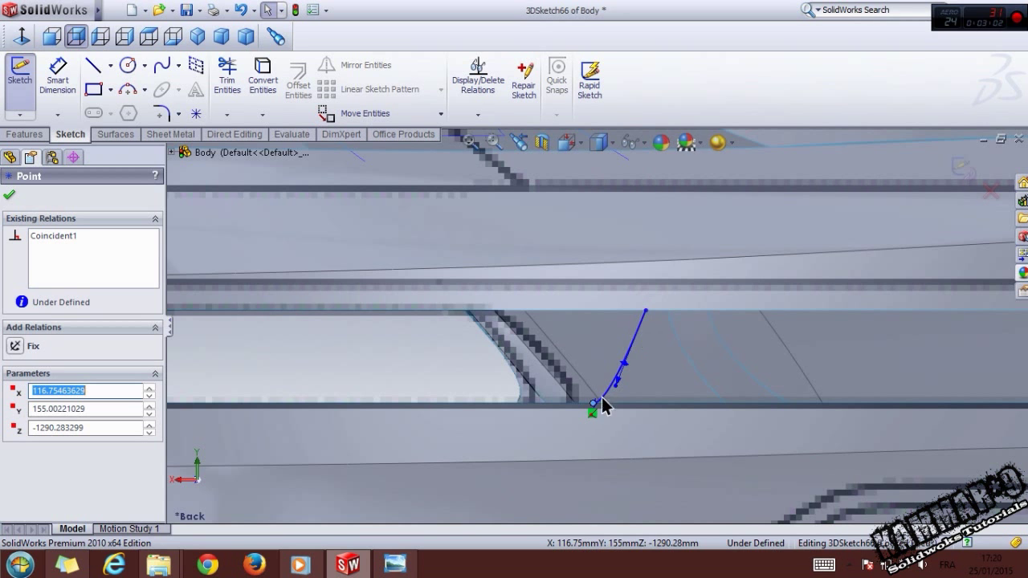
left_click_drag(594, 404, 640, 408)
left_click_drag(625, 366, 642, 379)
scroll(639, 400, "down", 5)
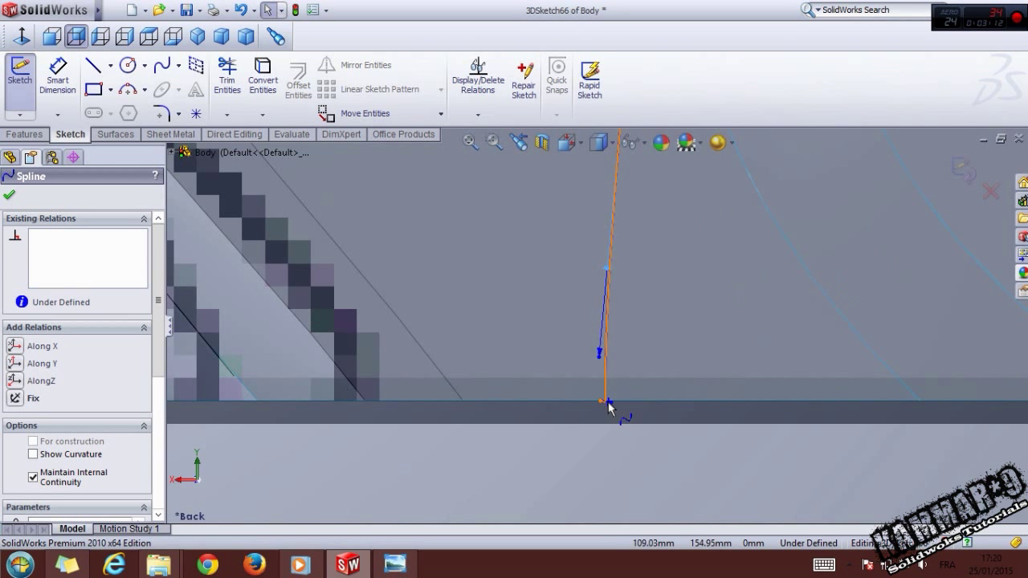
left_click_drag(606, 406, 615, 406)
middle_click_drag(615, 408, 592, 351)
- Refine the 3D spline's curvature in side view so it meets the opening's lower edge smoothly, and exit the 3D sketch
left_click(126, 36)
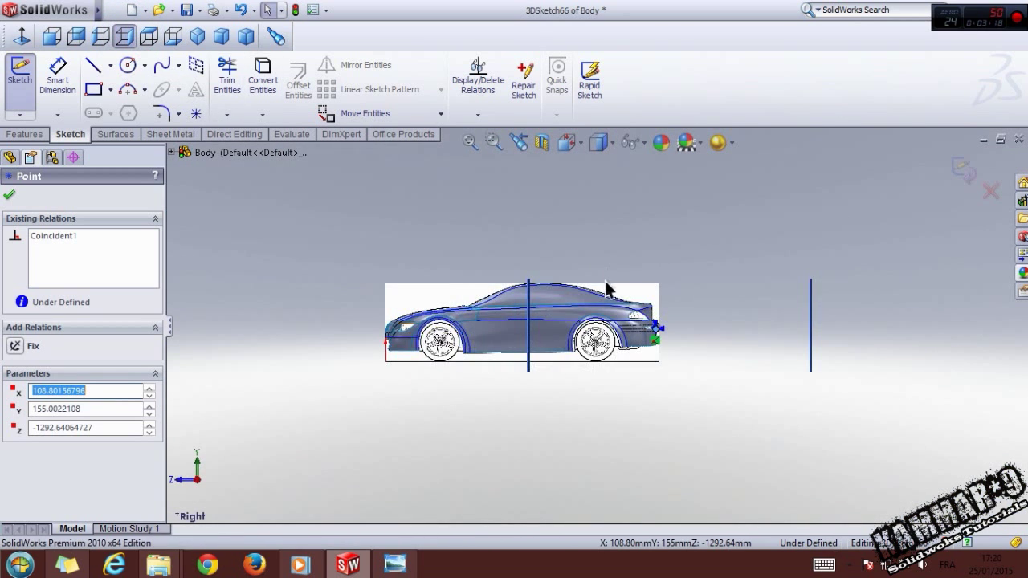
scroll(654, 326, "down", 6)
scroll(604, 305, "down", 3)
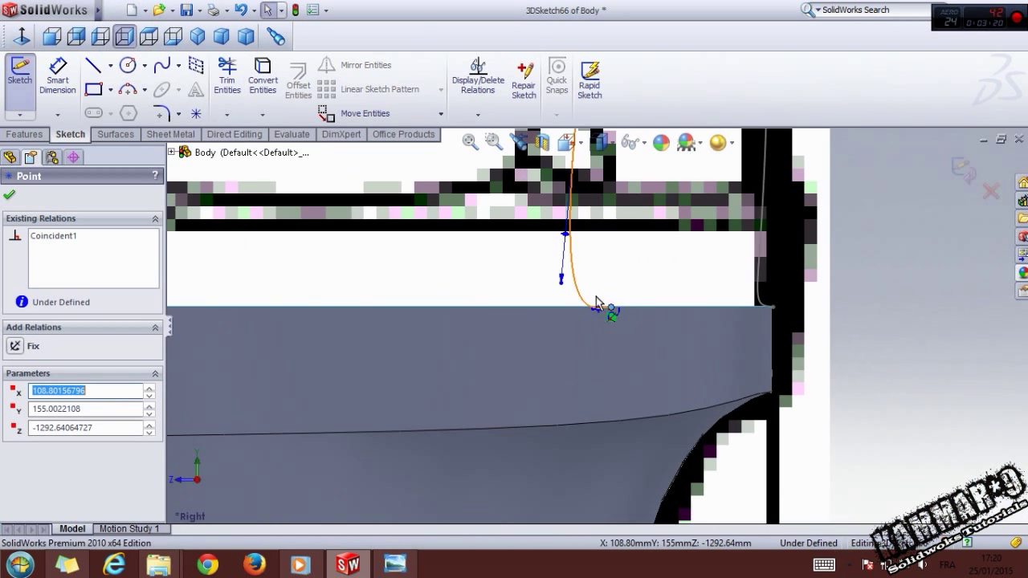
left_click_drag(566, 234, 587, 236)
mouse_move(598, 315)
left_mouse_down()
mouse_move(615, 337)
mouse_move(598, 297)
mouse_move(596, 308)
left_mouse_up()
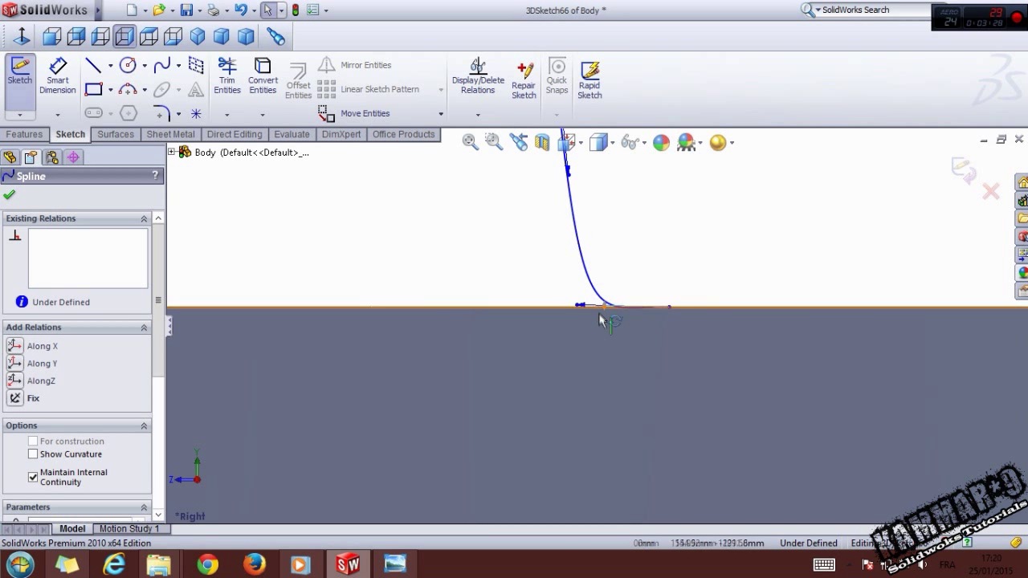
scroll(600, 317, "up", 5)
scroll(602, 321, "up", 6)
scroll(761, 271, "up", 4)
scroll(596, 261, "down", 4)
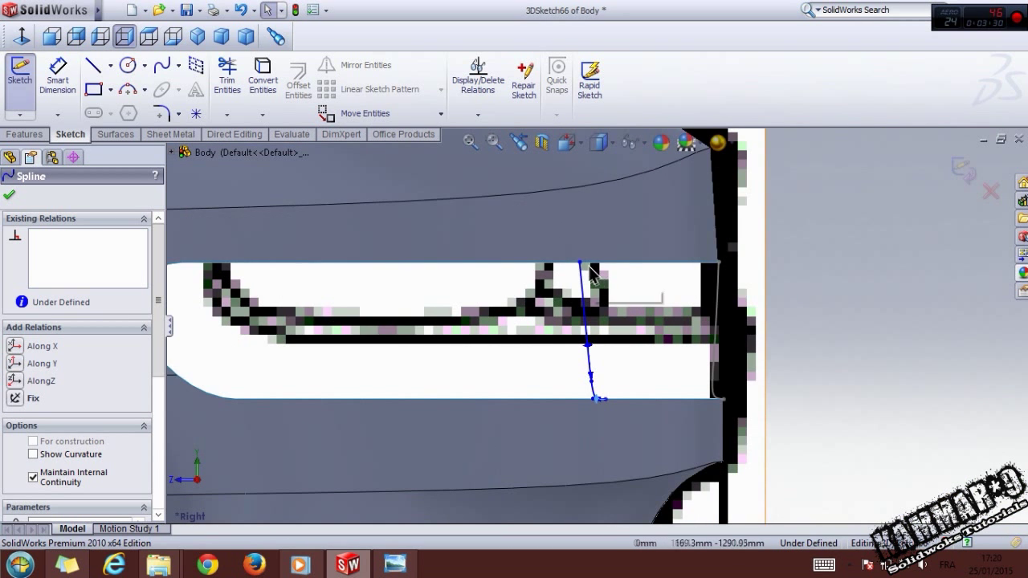
left_click(960, 167)
- Start a lofted surface for the reflector opening
scroll(822, 279, "up", 5)
middle_click_drag(700, 289, 722, 415)
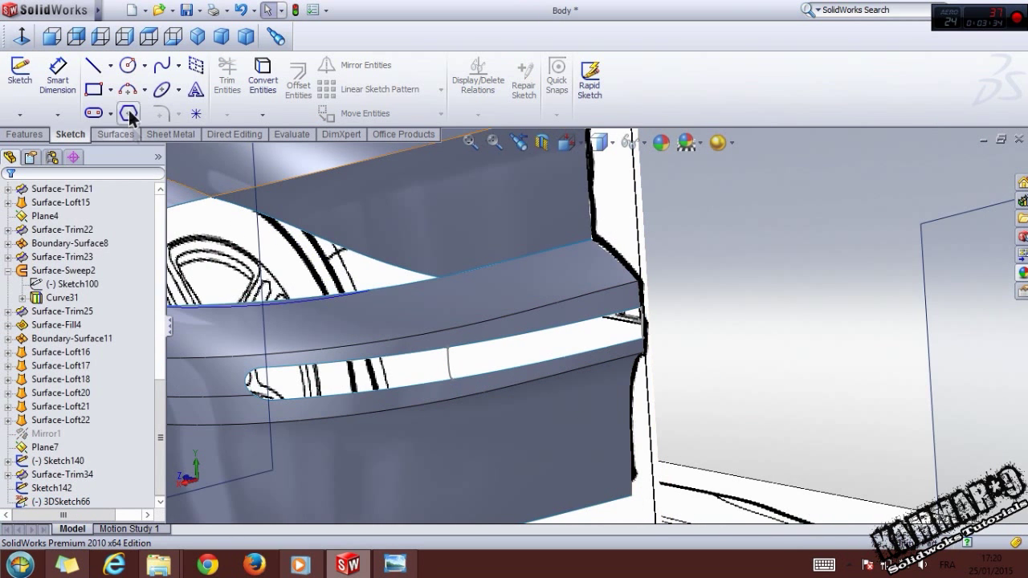
left_click(105, 134)
left_click(139, 84)
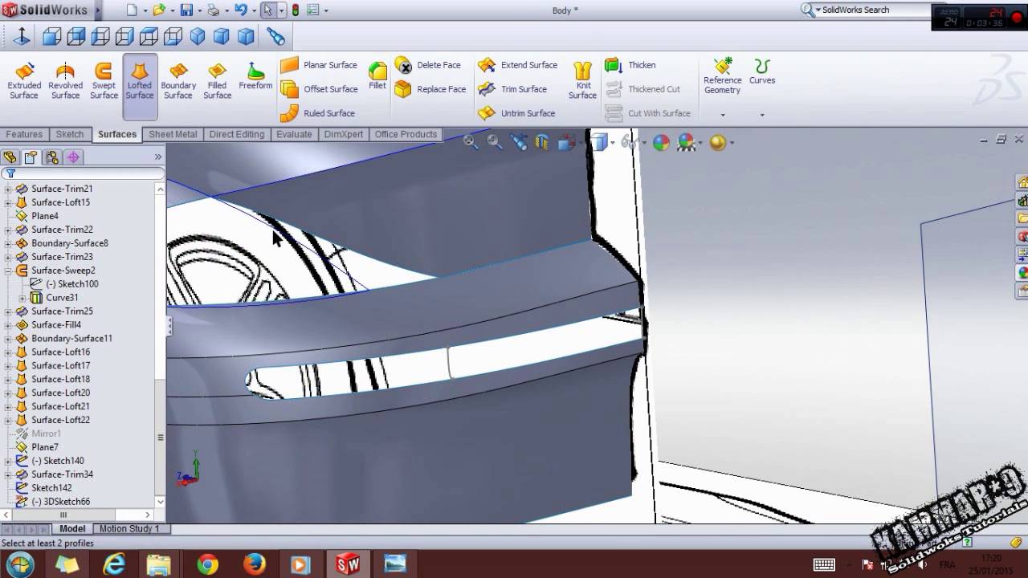
right_click(93, 255)
left_click(95, 263)
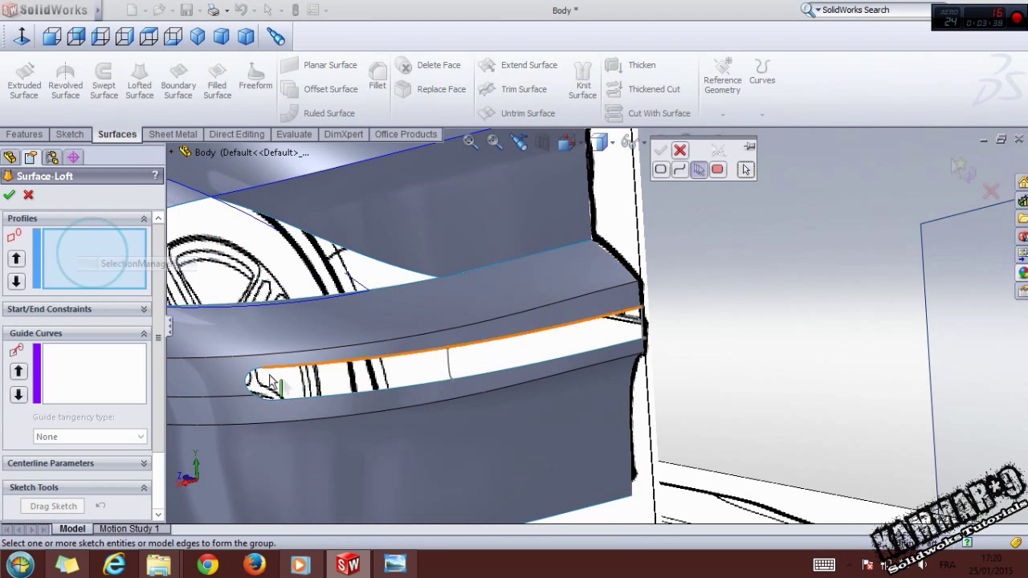
left_click(303, 362)
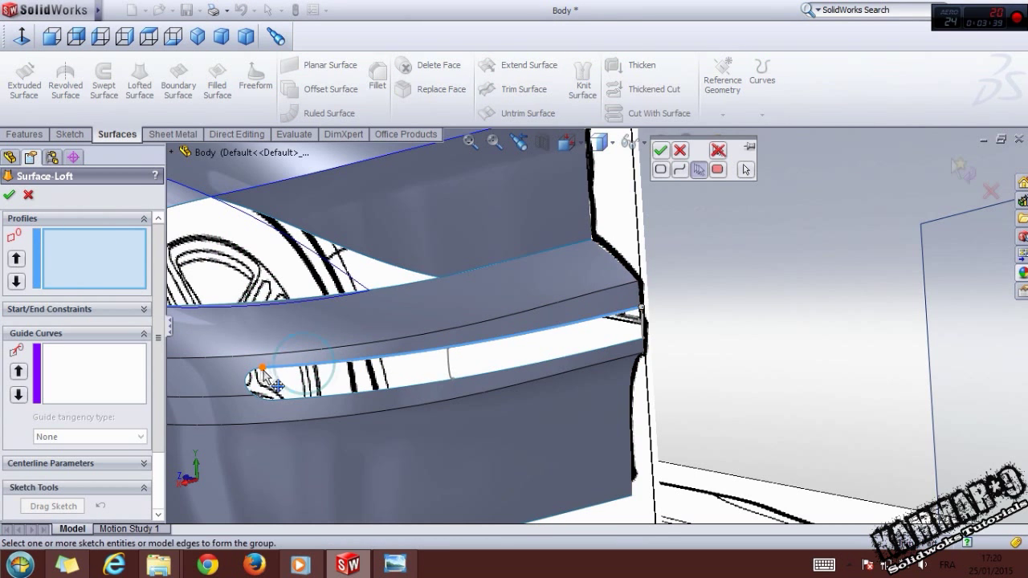
left_click(660, 150)
right_click(88, 288)
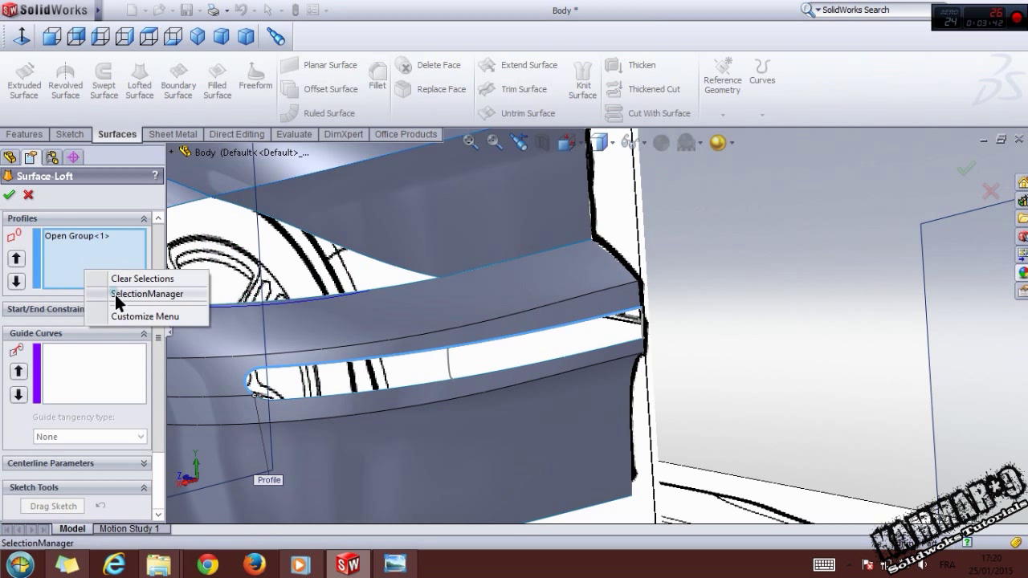
left_click(115, 294)
left_click(270, 403)
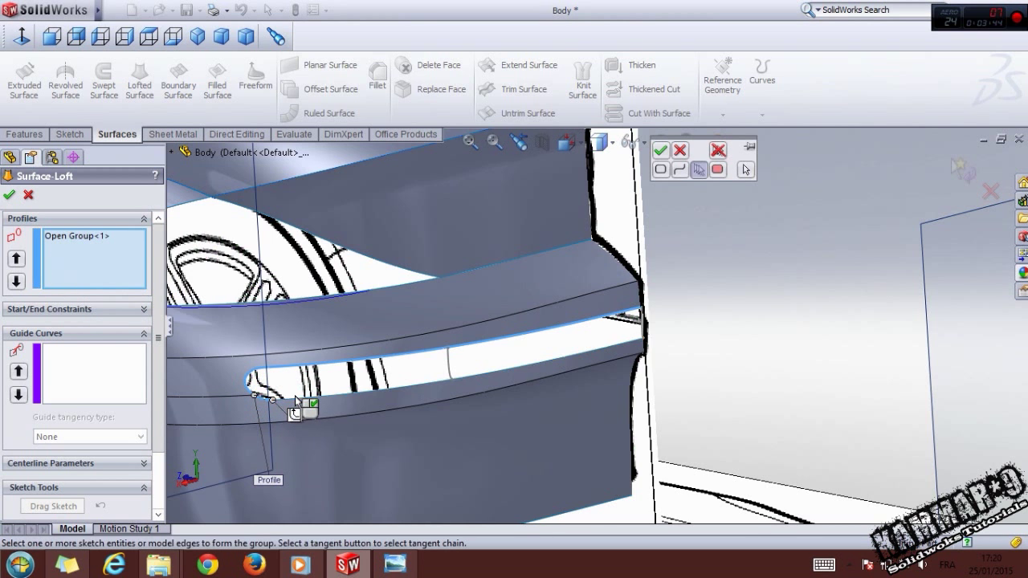
left_click(662, 151)
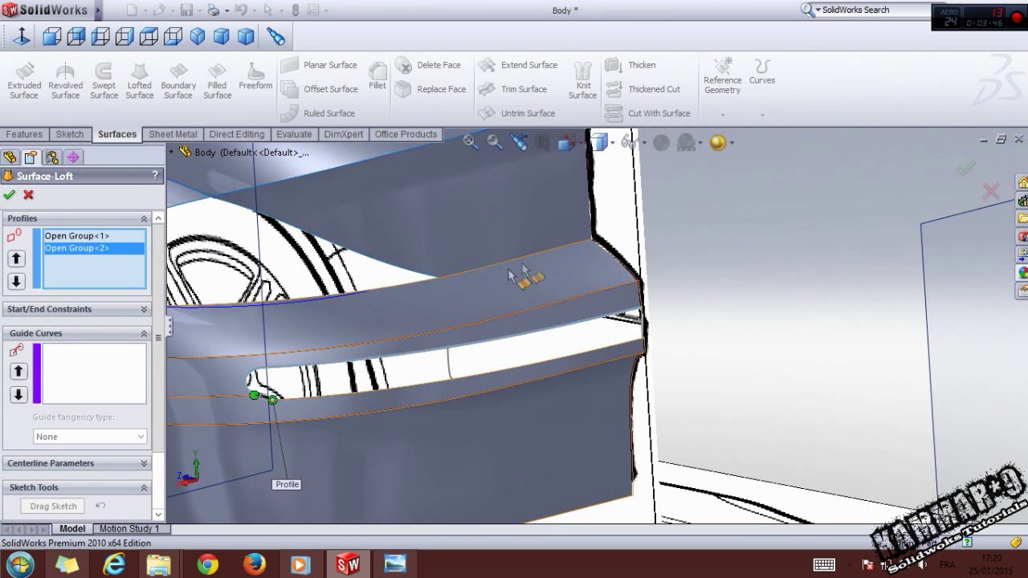
right_click(71, 248)
left_click(100, 275)
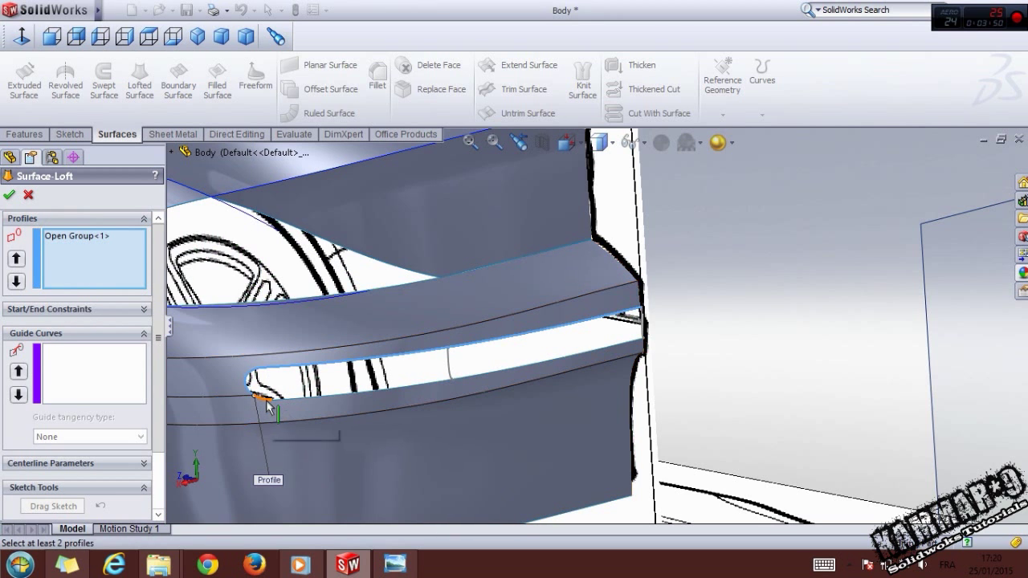
left_click(287, 399)
right_click(74, 247)
left_click(92, 269)
- Group the opening's upper edge with its rounded end as the loft's first open profile
right_click(80, 241)
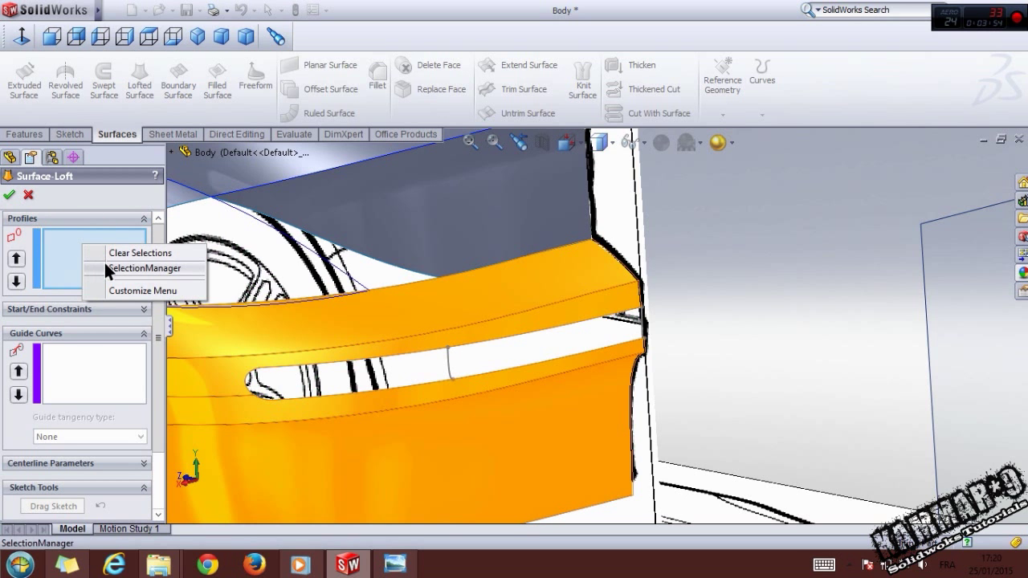
left_click(107, 268)
left_click(403, 354)
left_click(257, 373)
left_click(660, 151)
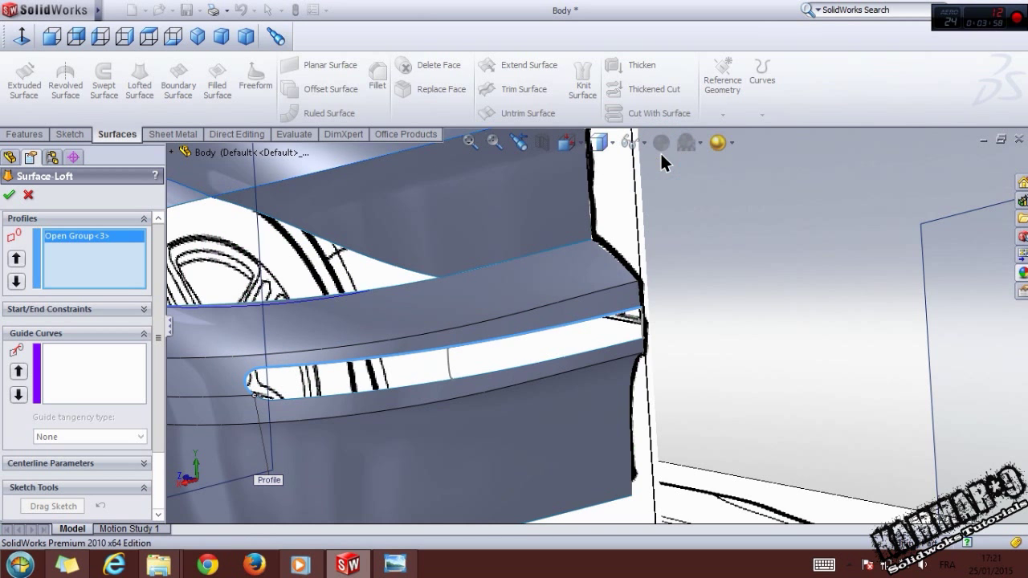
- Group the opening's lower edge and the short edge adjoining it as the loft's second open profile
right_click(88, 292)
left_click(114, 289)
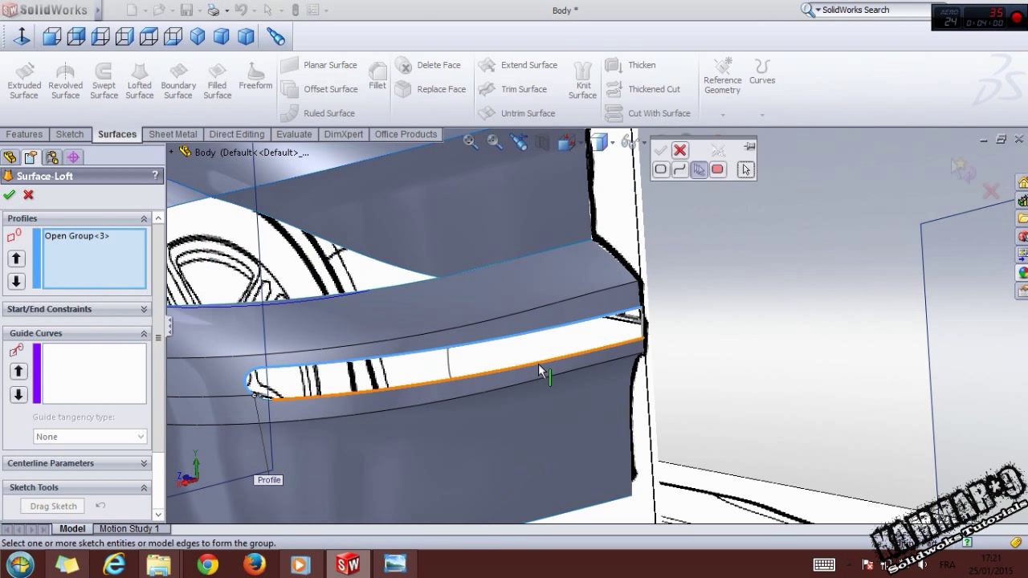
left_click(539, 366)
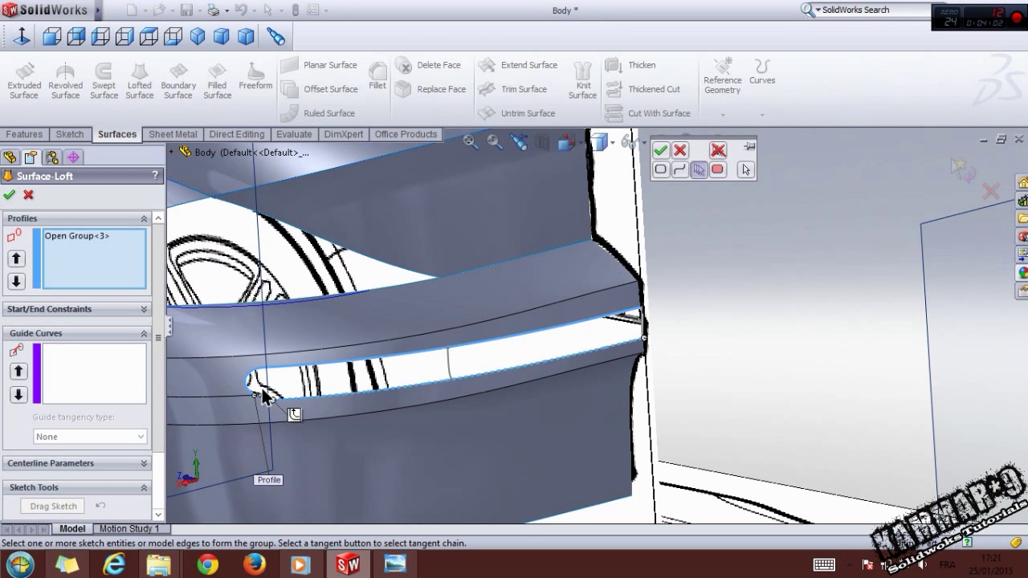
scroll(263, 396, "down", 2)
left_click(322, 391)
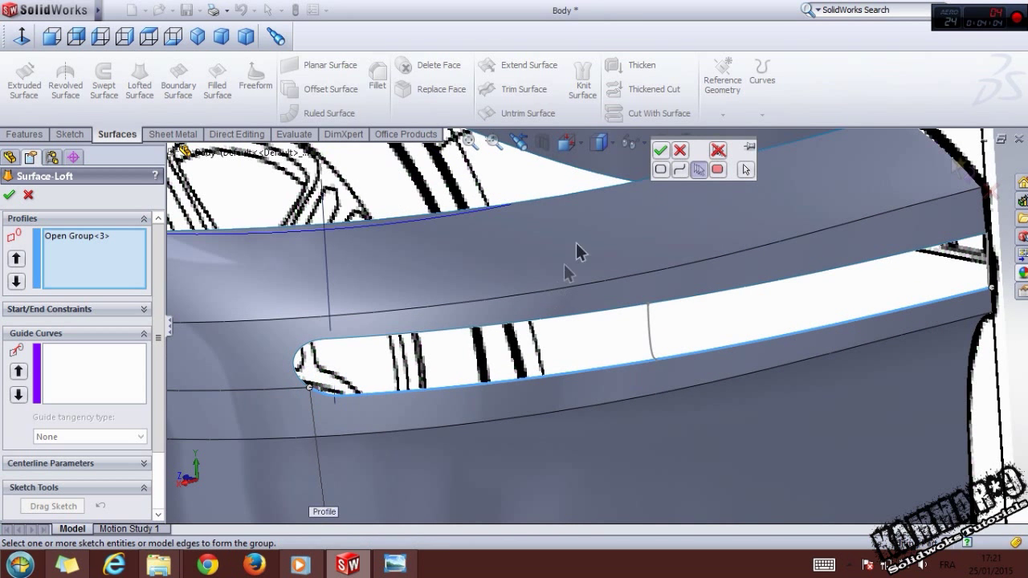
left_click(660, 151)
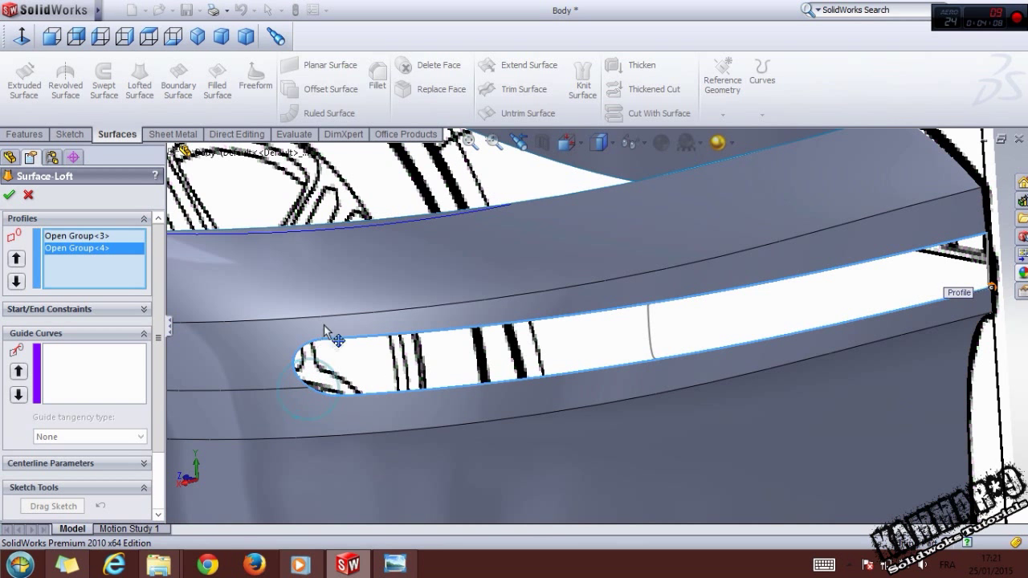
- Add the middle spline 3DSketch66 and the end curve Sketch142 as guide curves and create the lofted surface
scroll(642, 356, "up", 3)
left_click(101, 363)
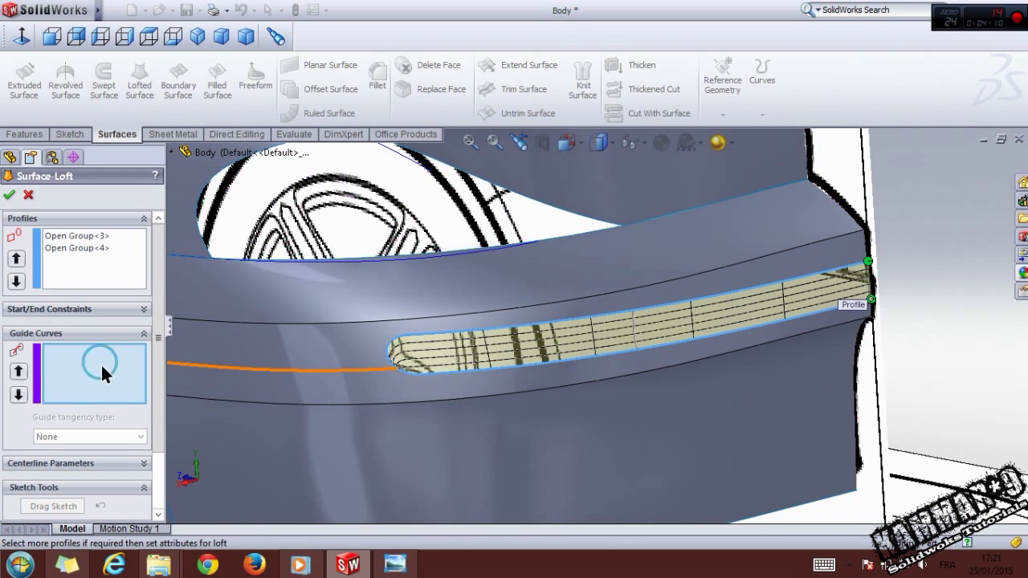
right_click(102, 368)
left_click(164, 392)
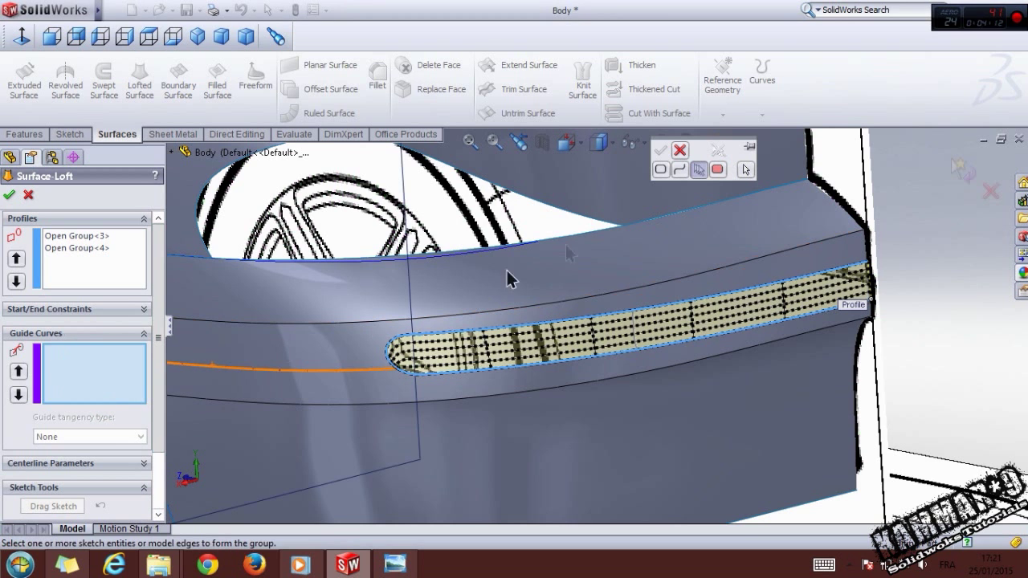
left_click(678, 151)
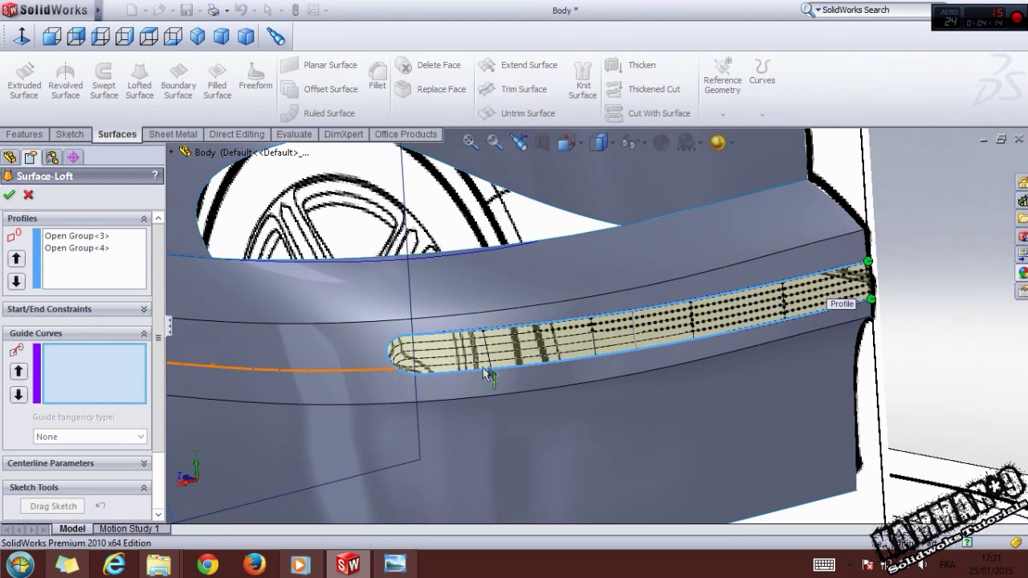
left_click(630, 333)
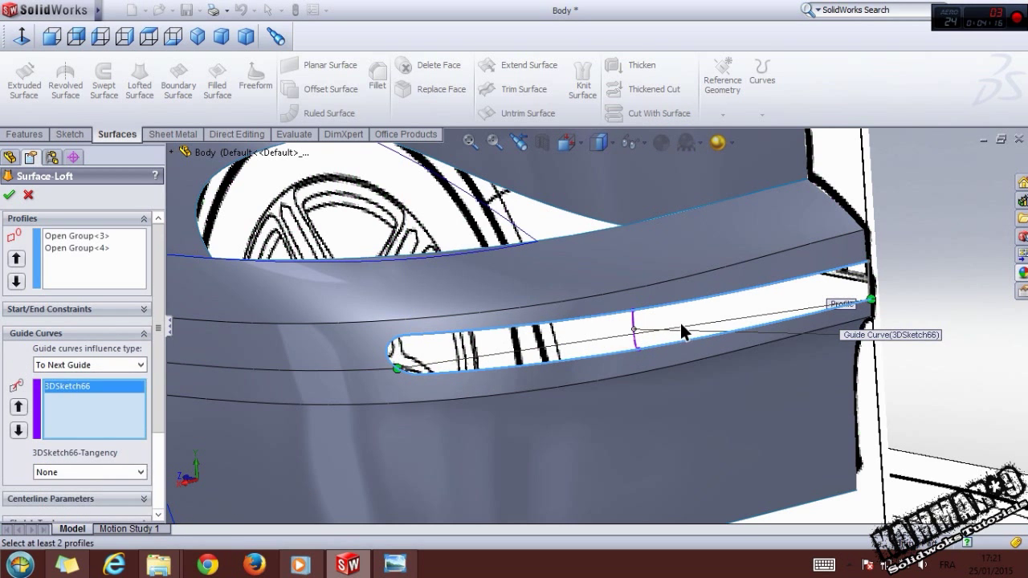
left_click(870, 281)
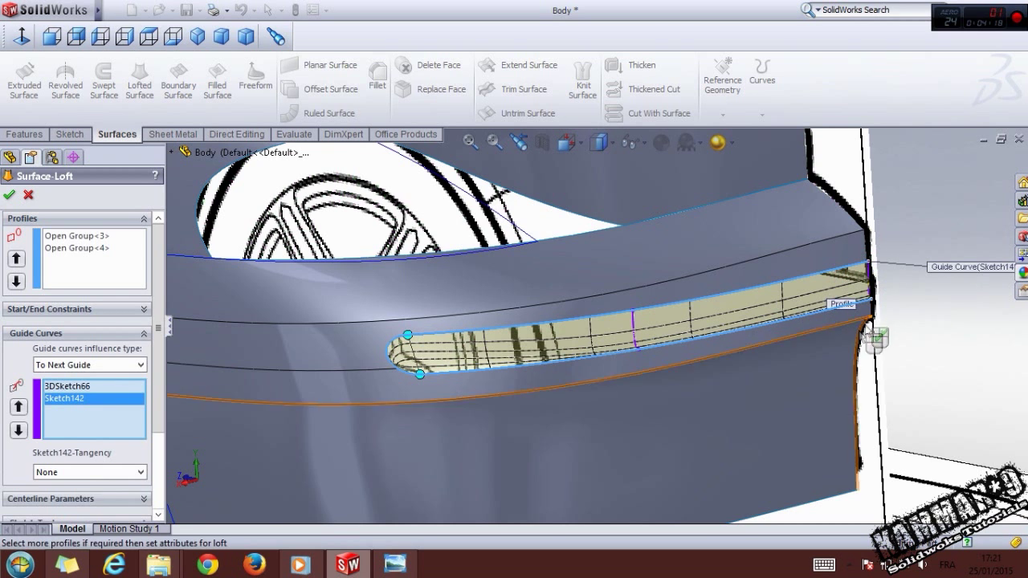
left_click(96, 245)
left_click(9, 195)
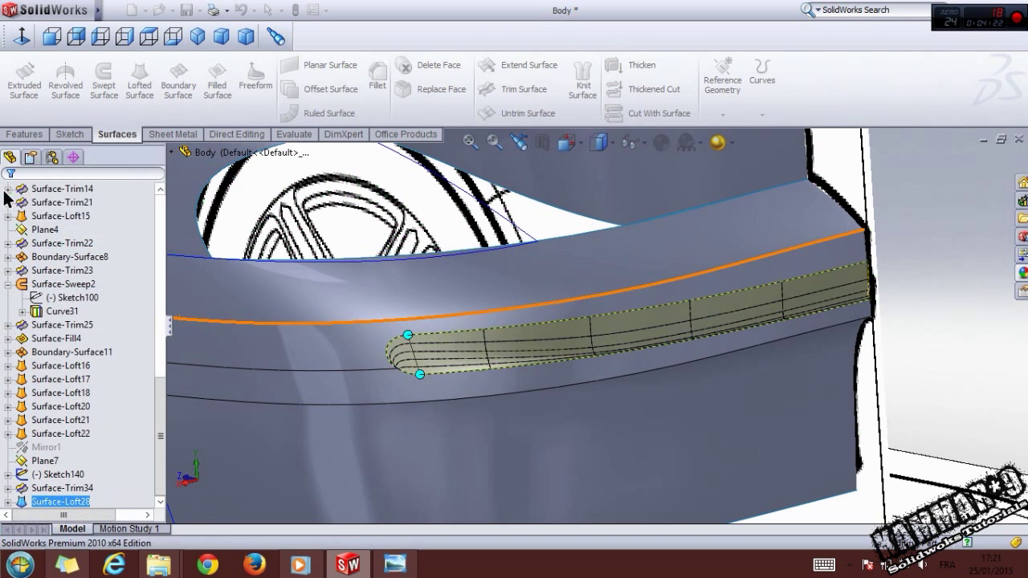
- Start a new sketch on the Front Plane, seen from the back of the car
middle_click_drag(574, 347, 562, 399)
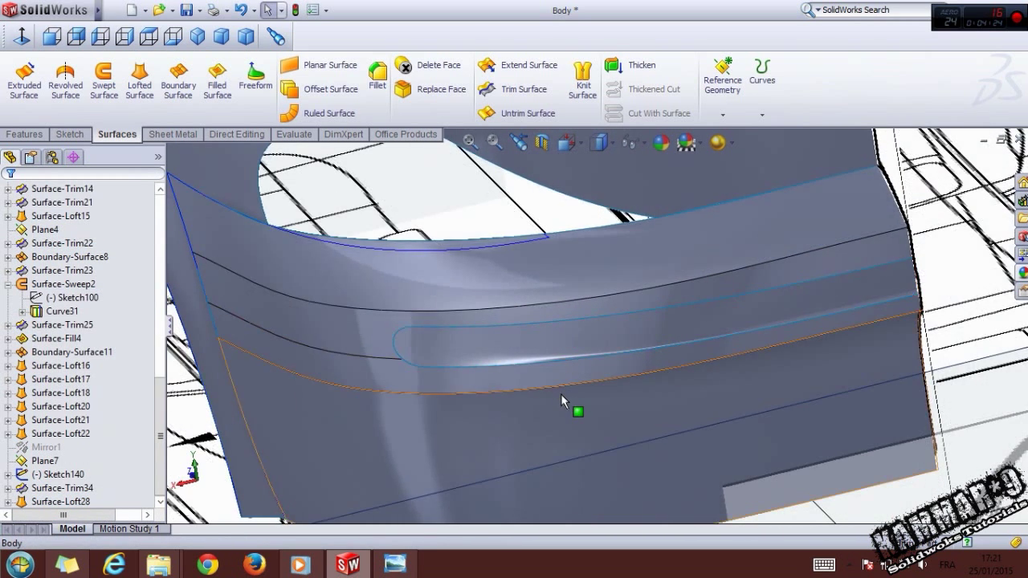
scroll(562, 399, "up", 2)
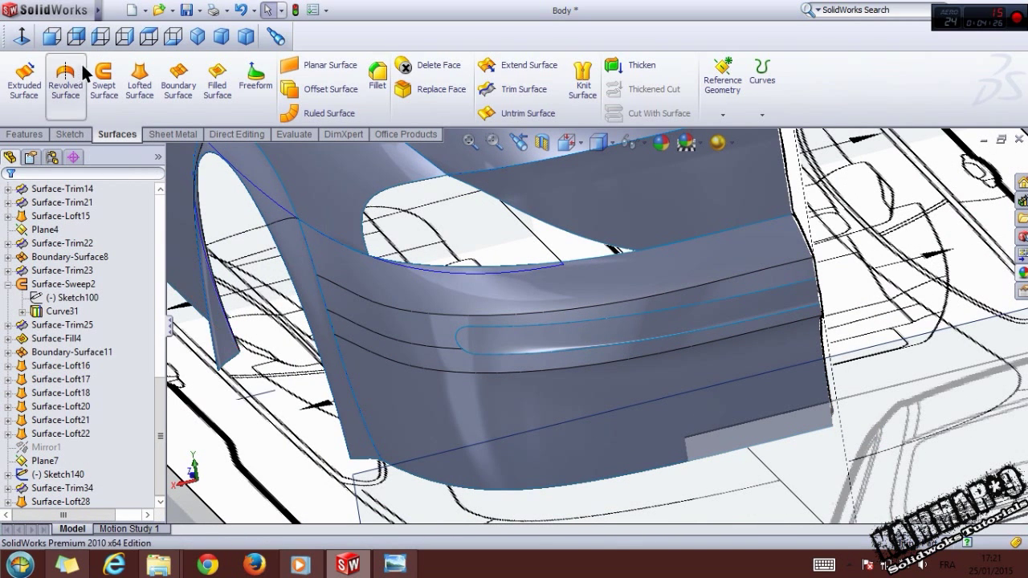
left_click(76, 36)
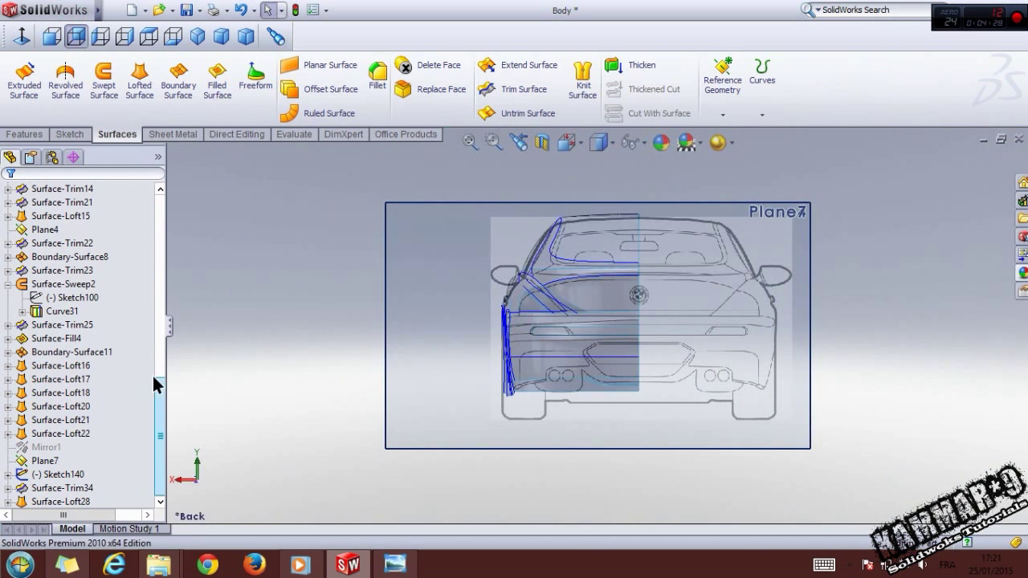
left_click_drag(155, 384, 147, 218)
left_click(54, 257)
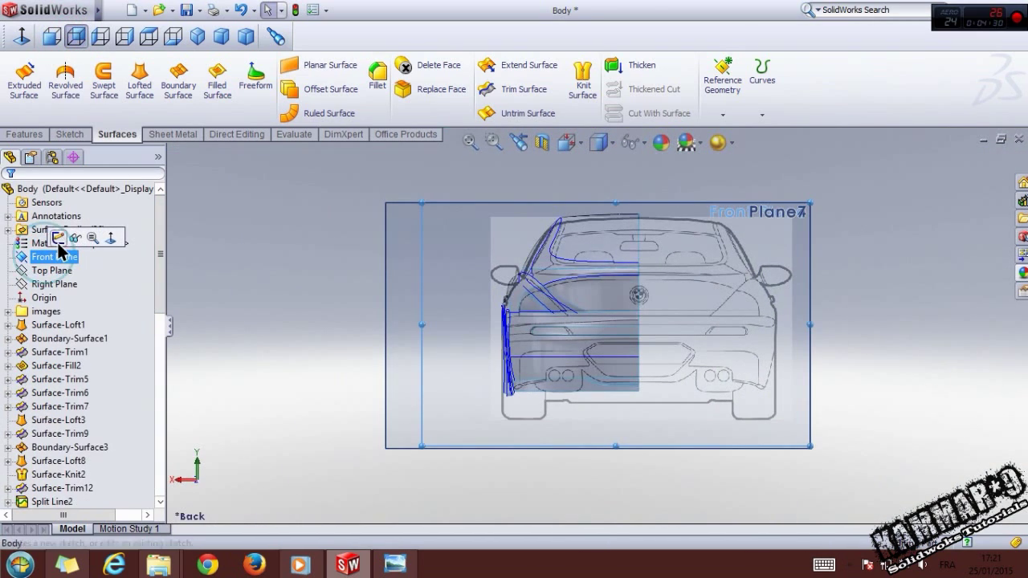
left_click(90, 237)
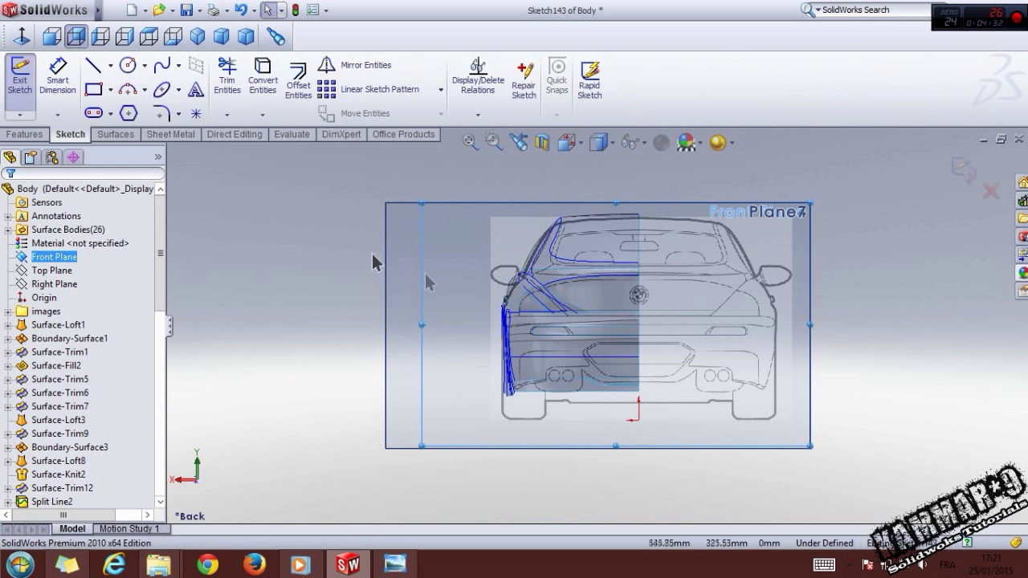
- Offset the lofted reflector surface's upper, rounded and lower edges inward by 0.3 mm
scroll(578, 321, "down", 6)
left_click(586, 308)
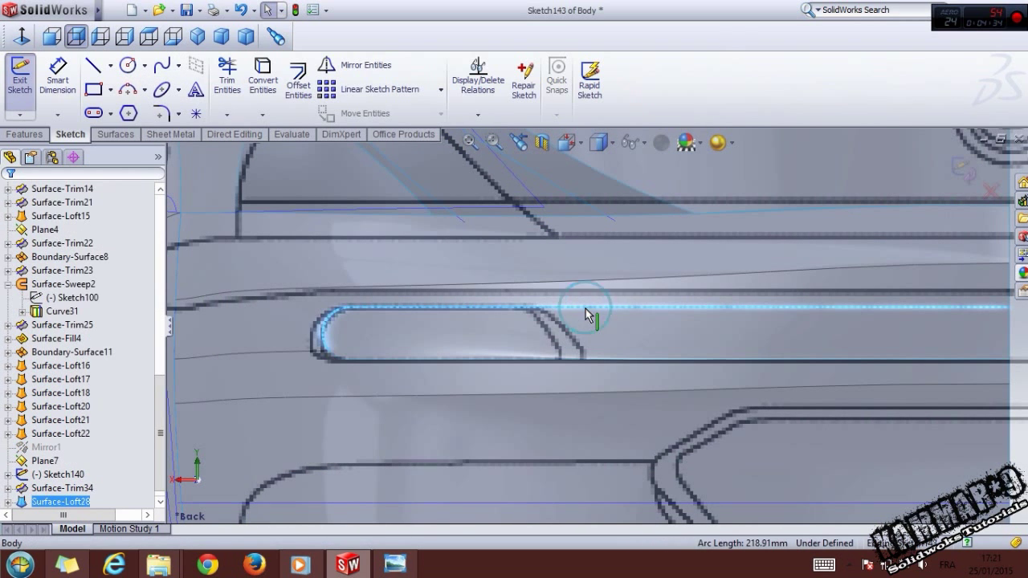
left_click(341, 361, "ctrl")
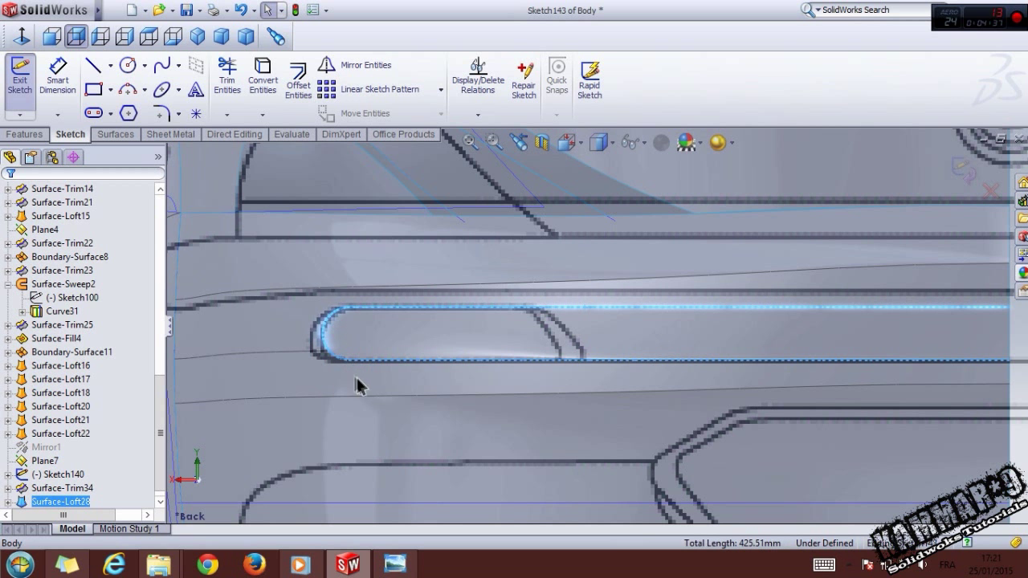
left_click(299, 86)
scroll(378, 337, "down", 3)
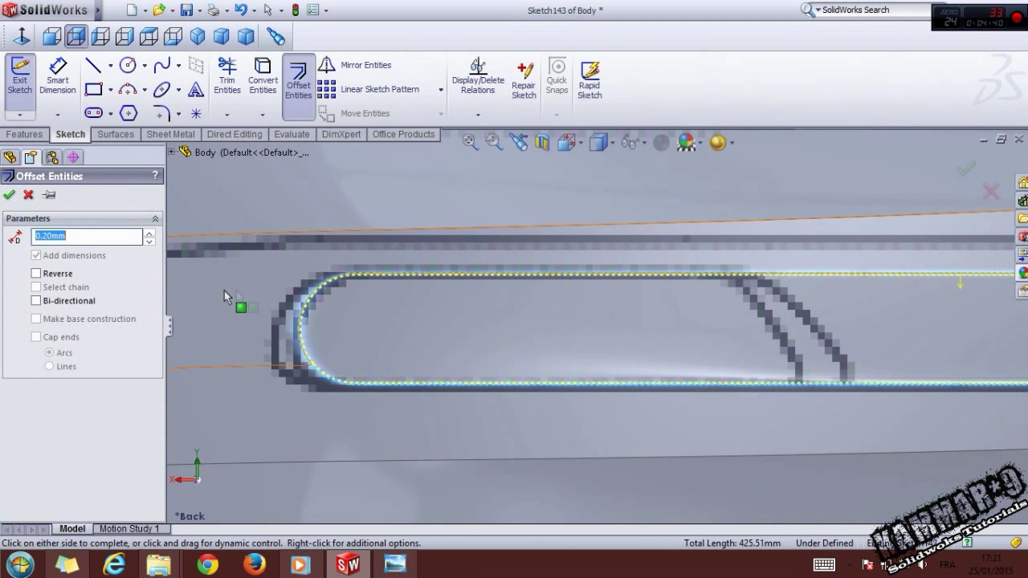
type("0.3")
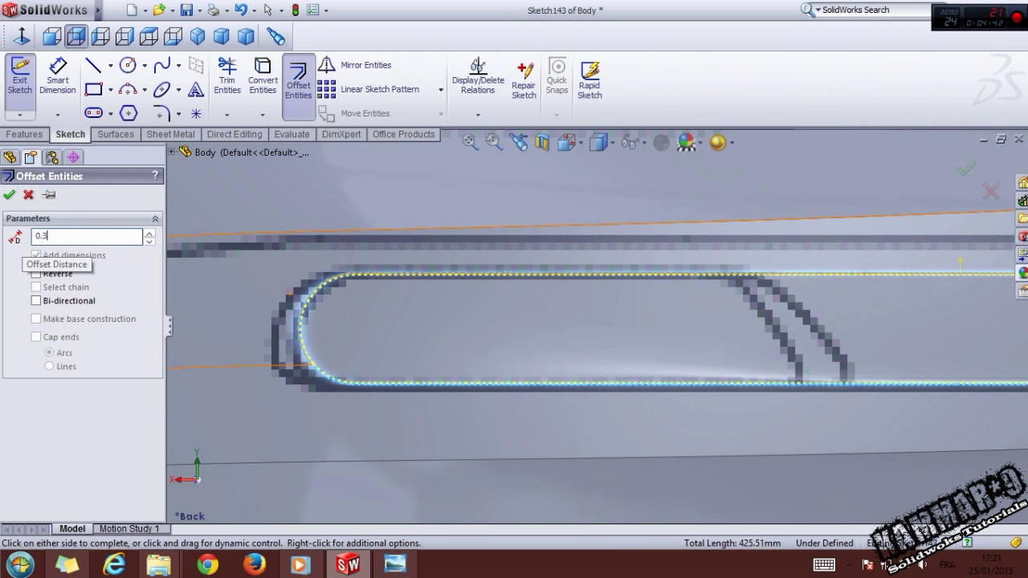
scroll(314, 286, "down", 5)
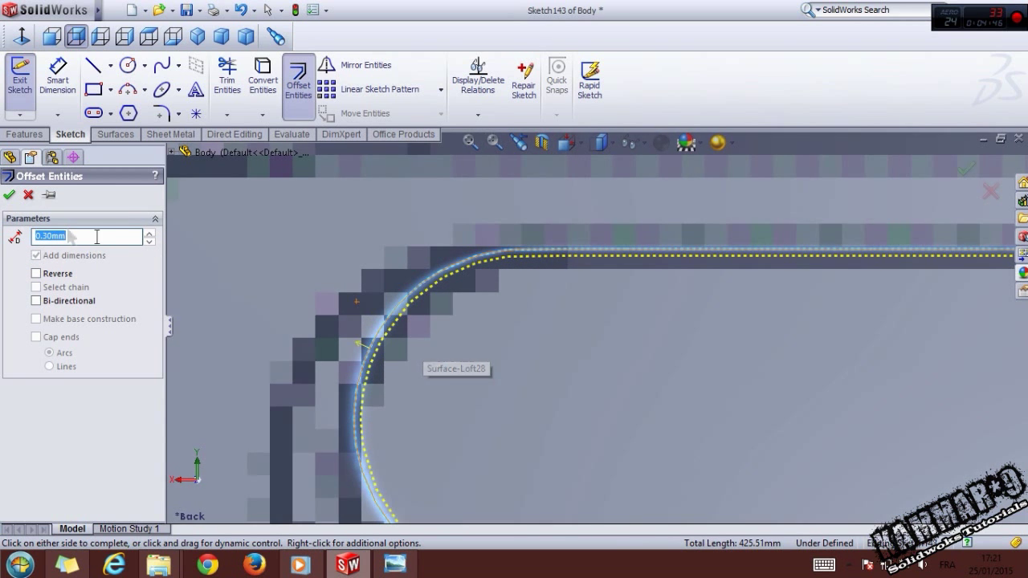
left_click(9, 196)
- Draw a 45° line about 22.4 mm long from the offset's upper line past its lower line, near the blueprint's slanted reflector edge
scroll(564, 391, "up", 4)
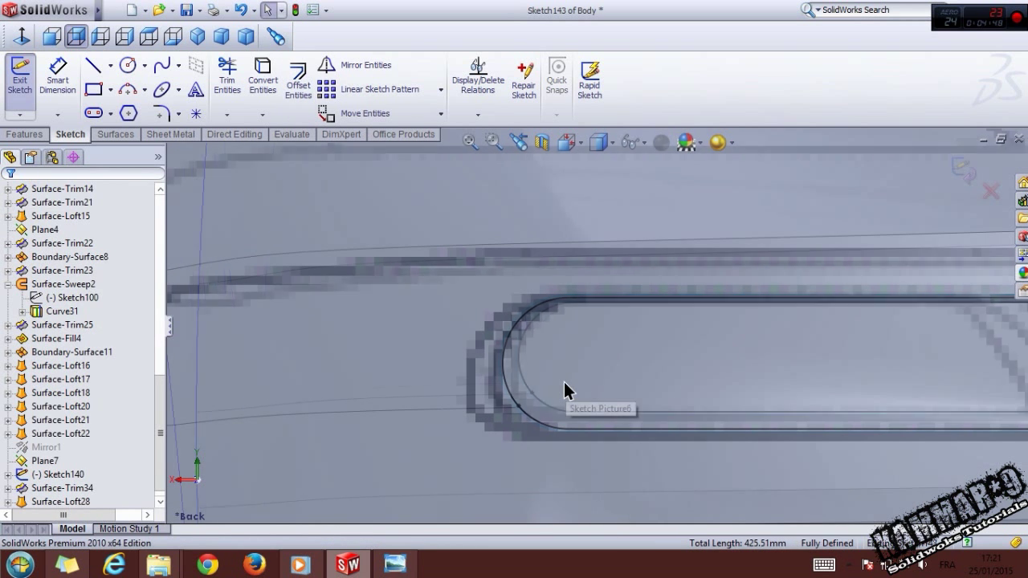
left_click(91, 69)
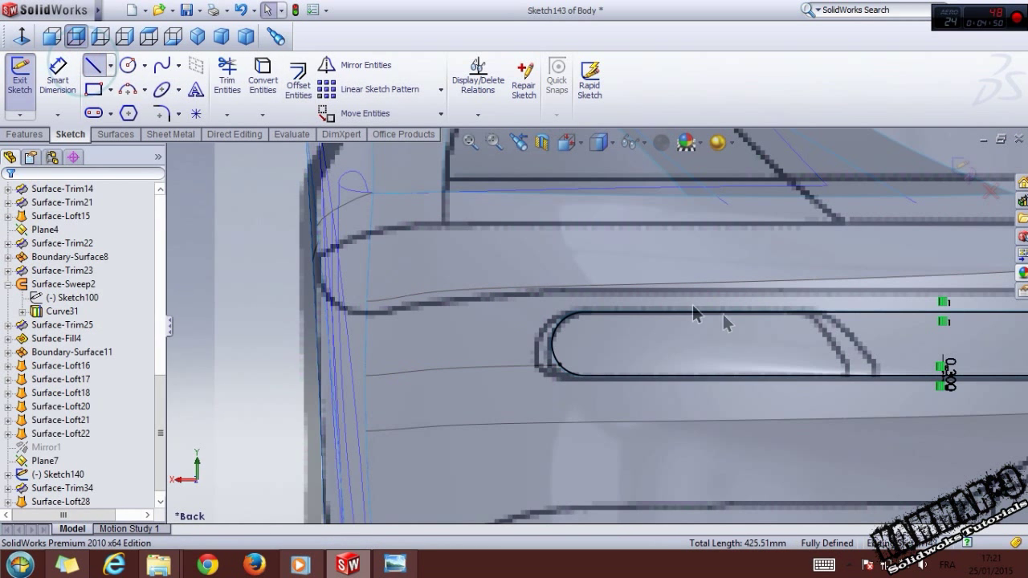
scroll(891, 341, "down", 3)
left_click(741, 291)
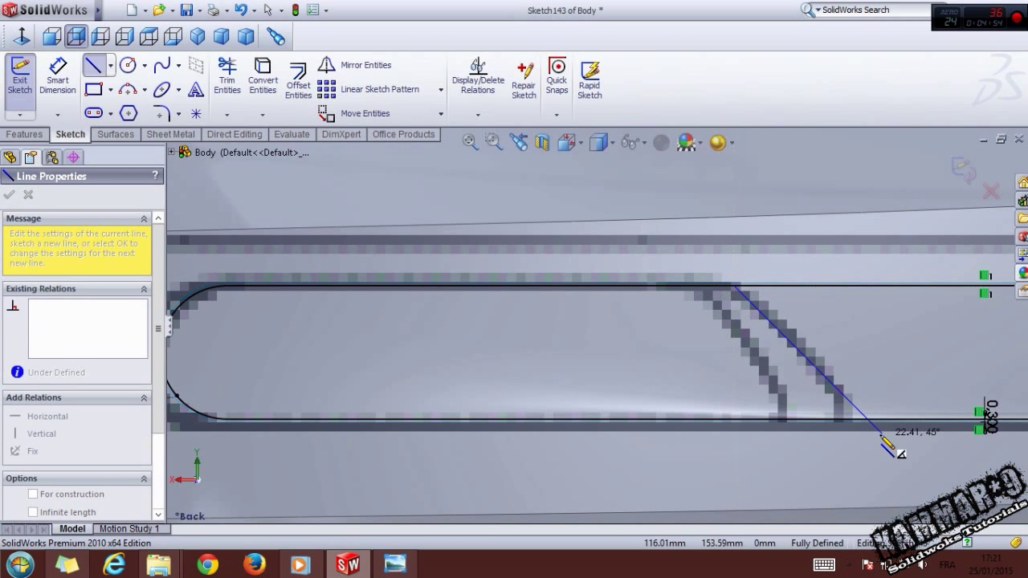
left_click(882, 434)
key("Escape")
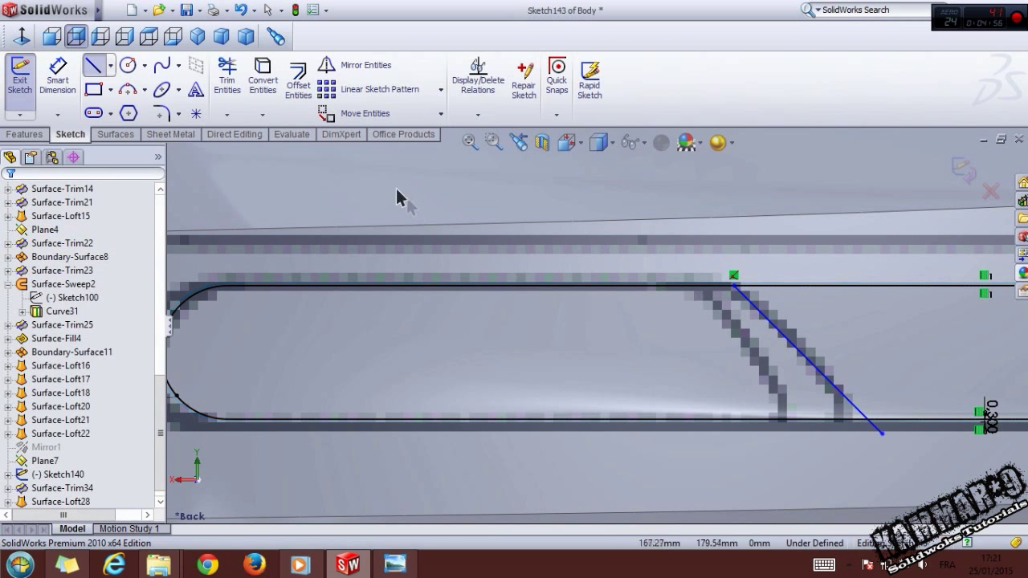
- Trim the 45° line below the offset outline and the upper and lower offset lines beyond it
left_click(228, 80)
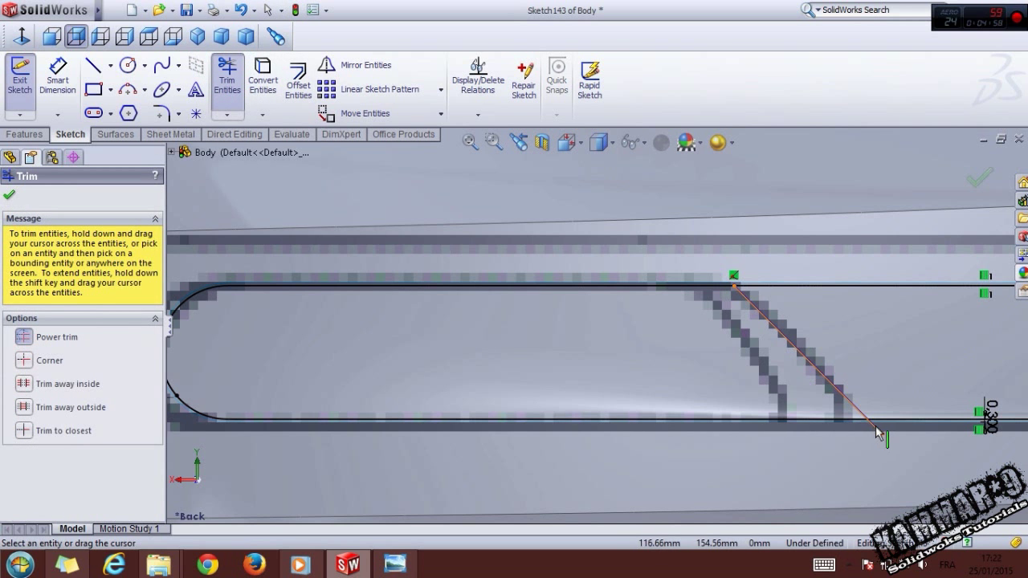
mouse_move(873, 434)
left_mouse_down()
mouse_move(901, 438)
mouse_move(920, 351)
left_mouse_up()
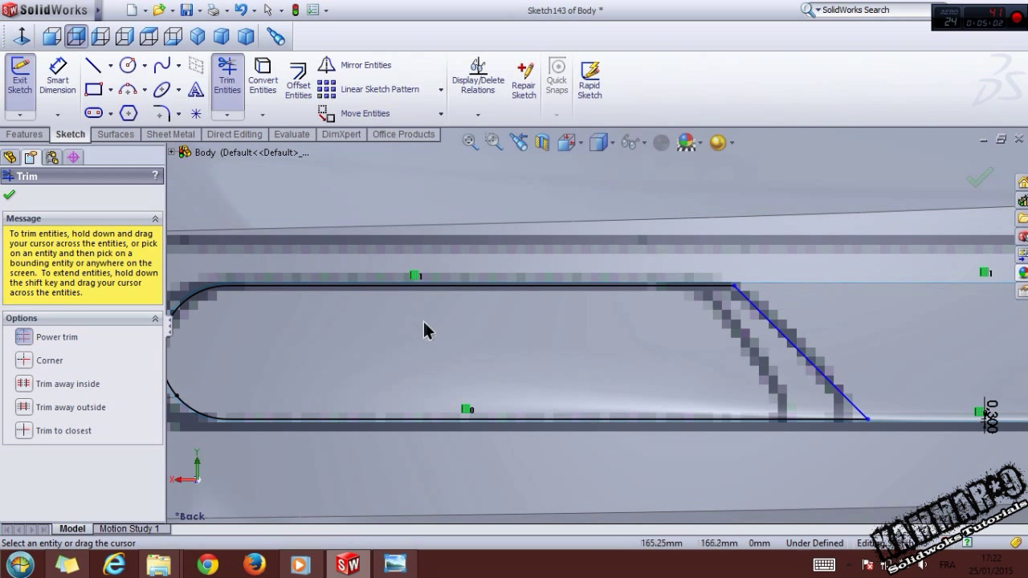
key("Escape")
- Fillet the corner between the slanted line and the lower line of the reflector outline with a 2 mm radius
left_click(162, 113)
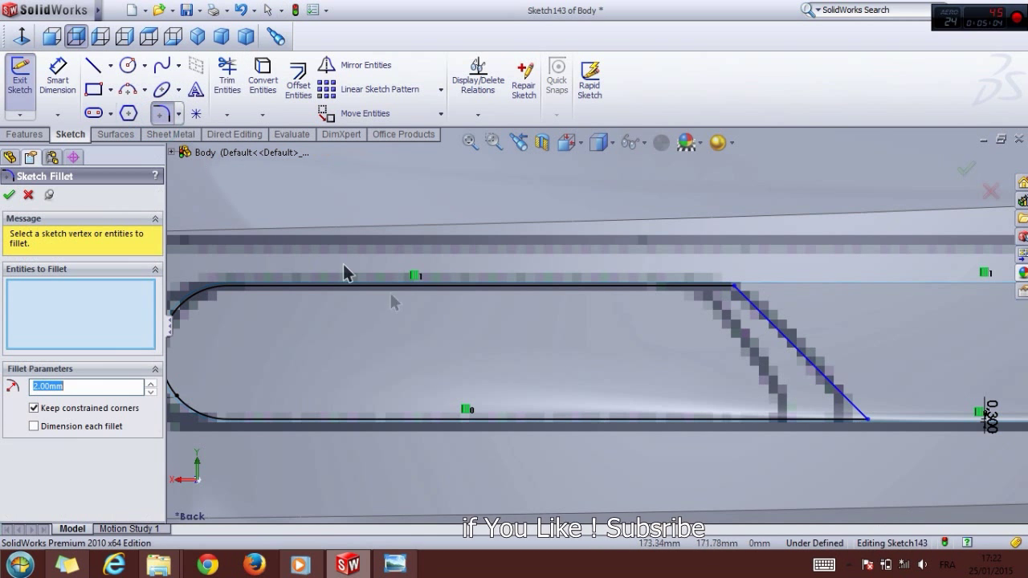
left_click(871, 423)
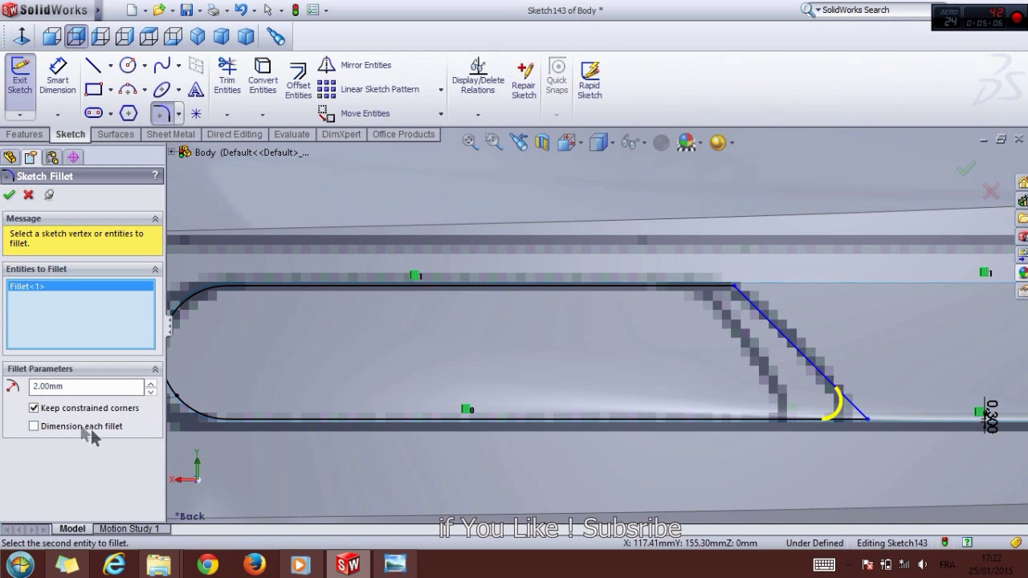
left_click(10, 195)
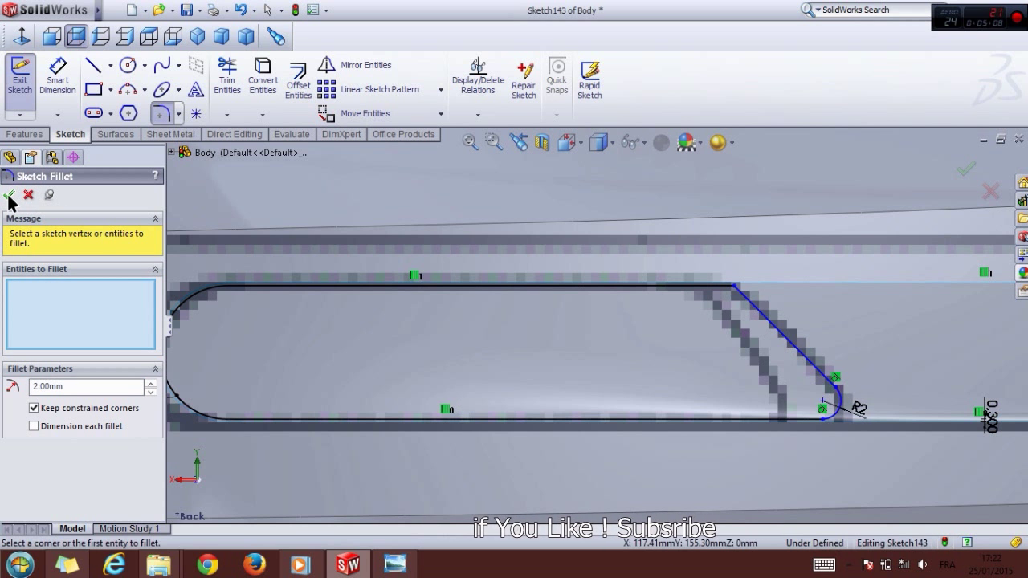
left_click(9, 196)
- Trim the lofted reflector surface with Sketch143, removing the piece inside the outline
scroll(264, 90, "down", 2)
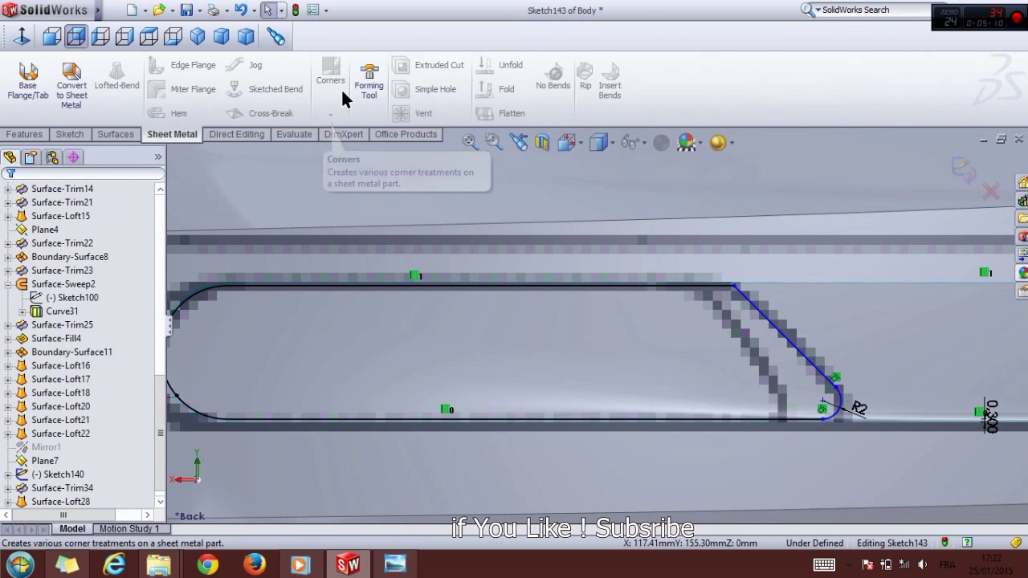
scroll(341, 87, "up", 1)
left_click(494, 91)
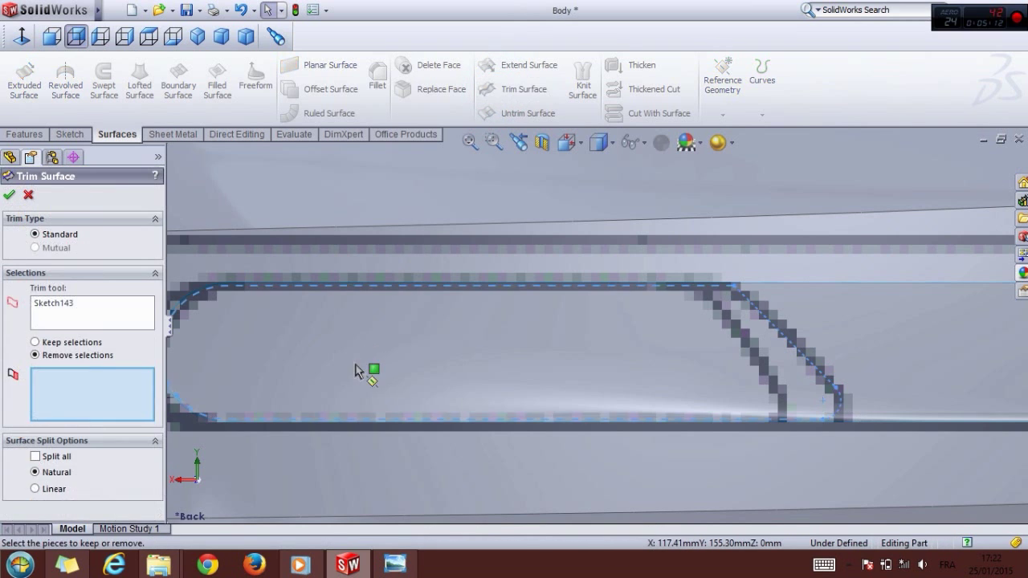
left_click(366, 370)
scroll(356, 397, "up", 5)
middle_click_drag(245, 352, 300, 385)
left_click(9, 195)
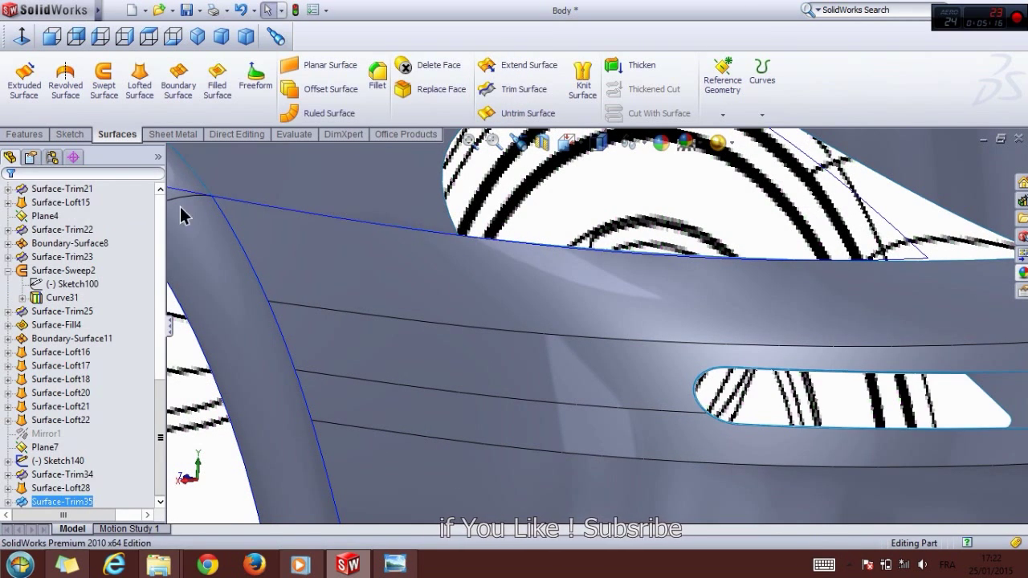
- Start a Sweep-type ruled surface with a 0.50 mm distance and the Front Plane as reference direction
left_click(321, 113)
scroll(743, 424, "down", 5)
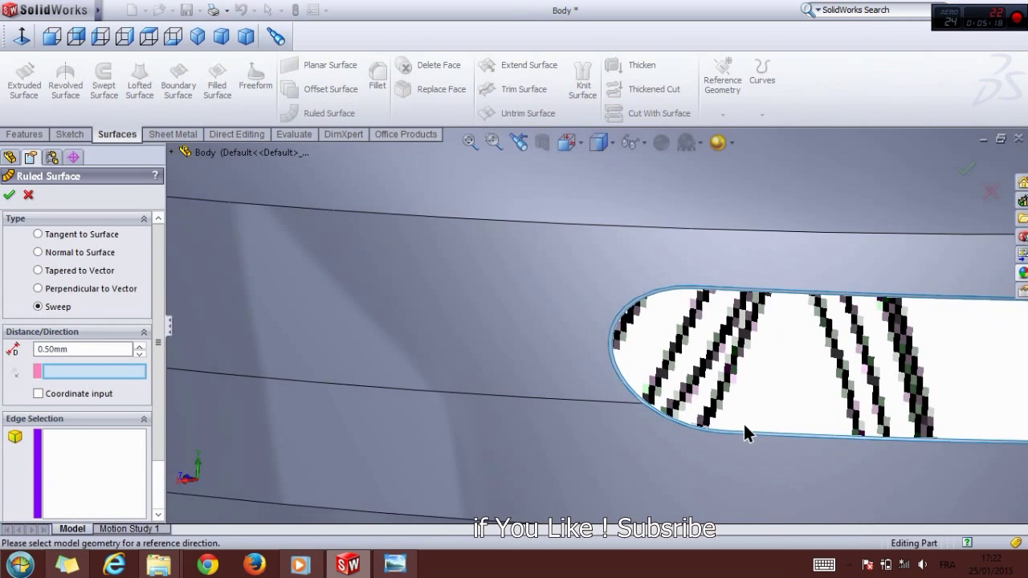
scroll(652, 416, "down", 4)
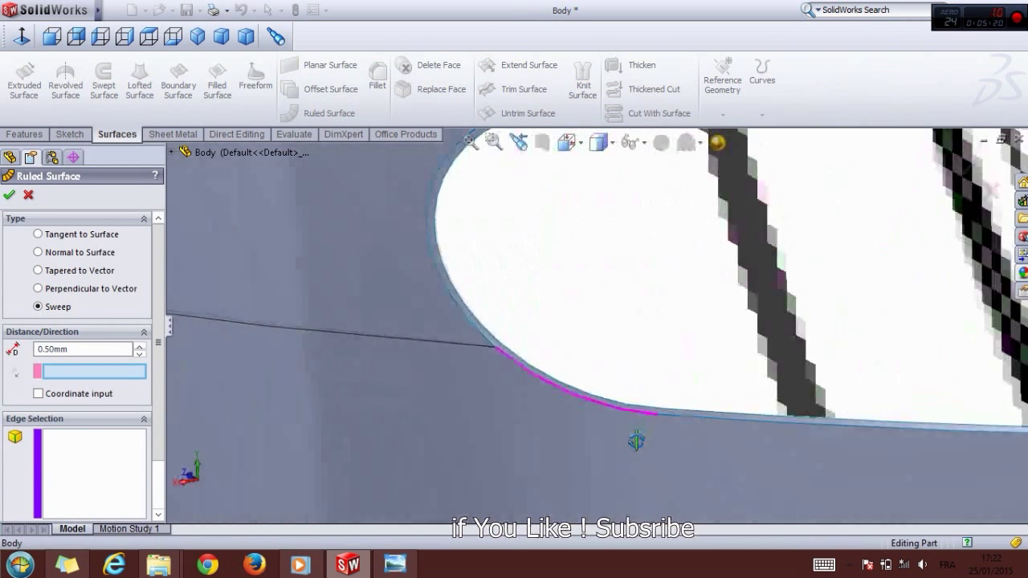
left_click(171, 151)
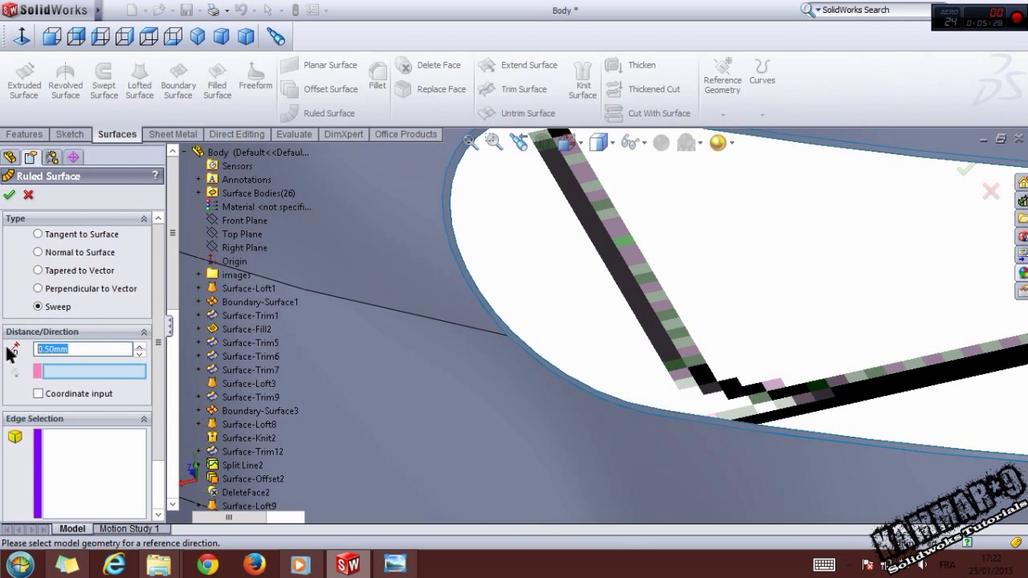
left_click(69, 370)
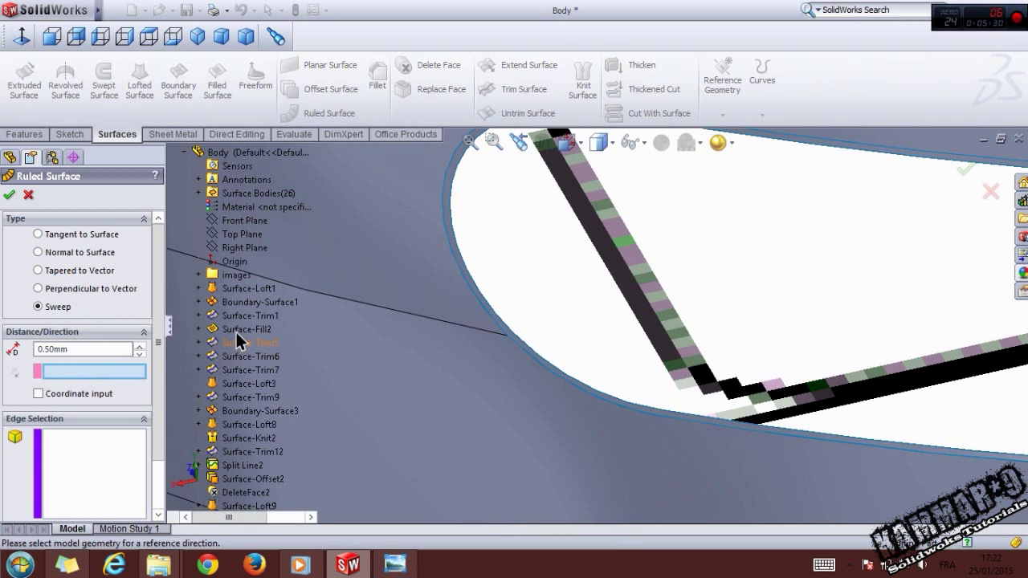
left_click(241, 221)
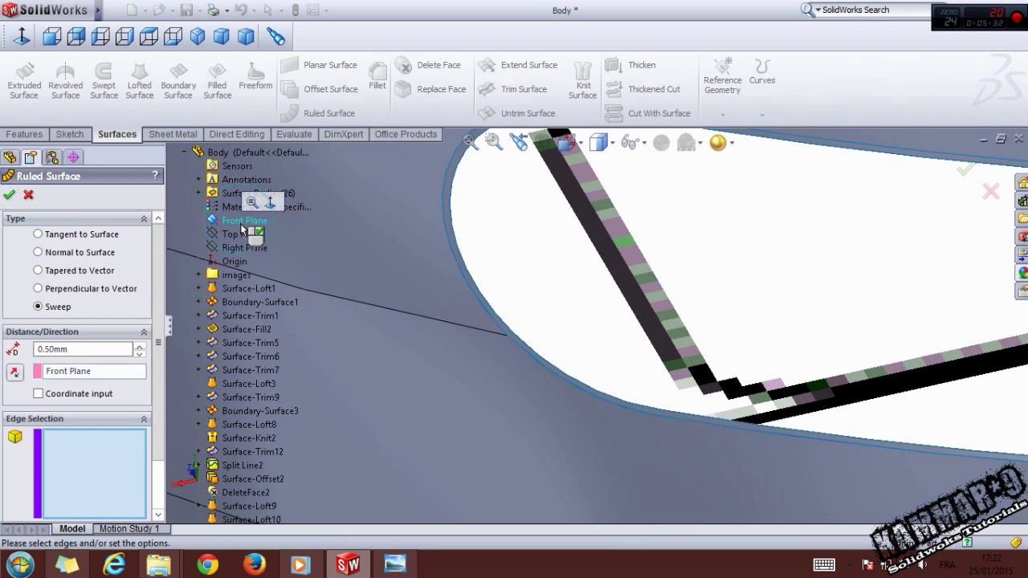
- Select the opening's lower, rounded upper, filleted corner and slanted edges and create the ruled surface
scroll(587, 363, "up", 3)
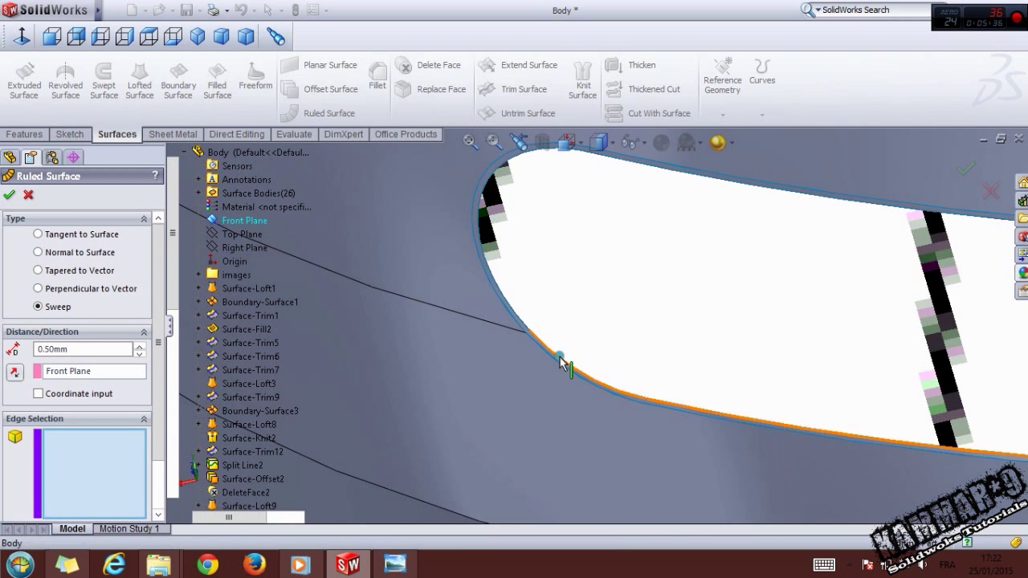
left_click(558, 355)
left_click(519, 318)
scroll(522, 318, "up", 4)
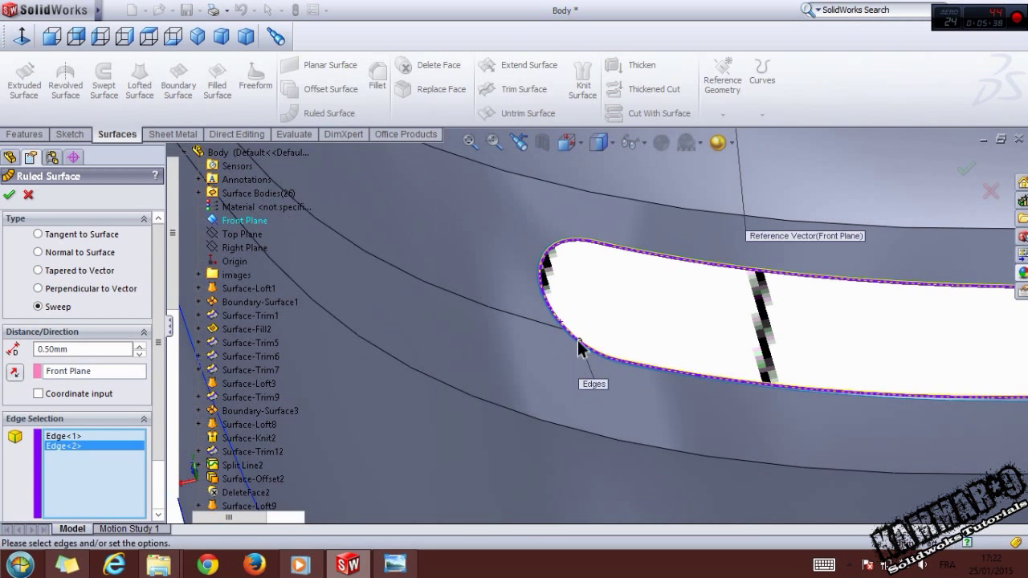
scroll(929, 364, "down", 2)
scroll(929, 364, "up", 2)
scroll(929, 366, "down", 5)
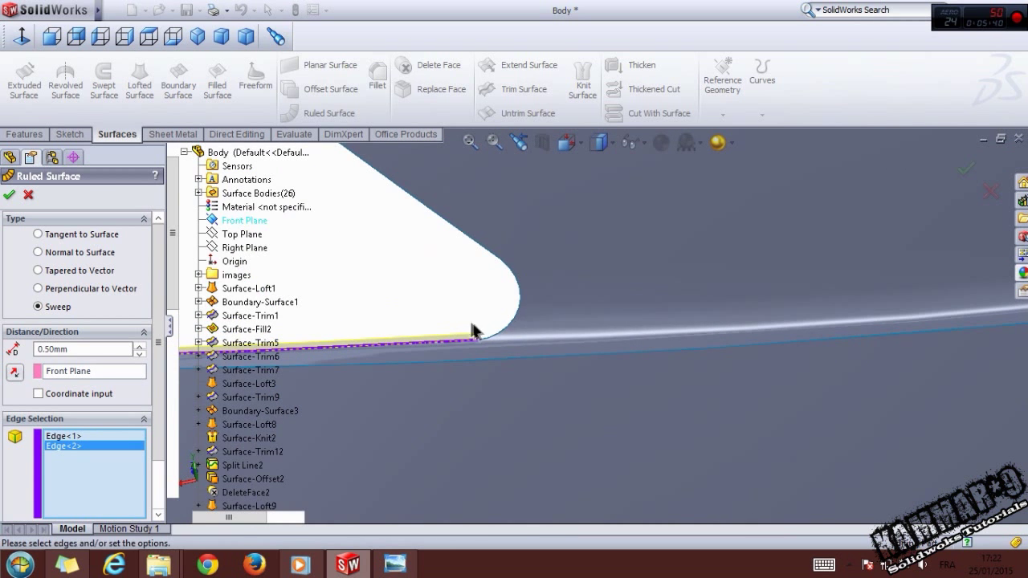
left_click(499, 338)
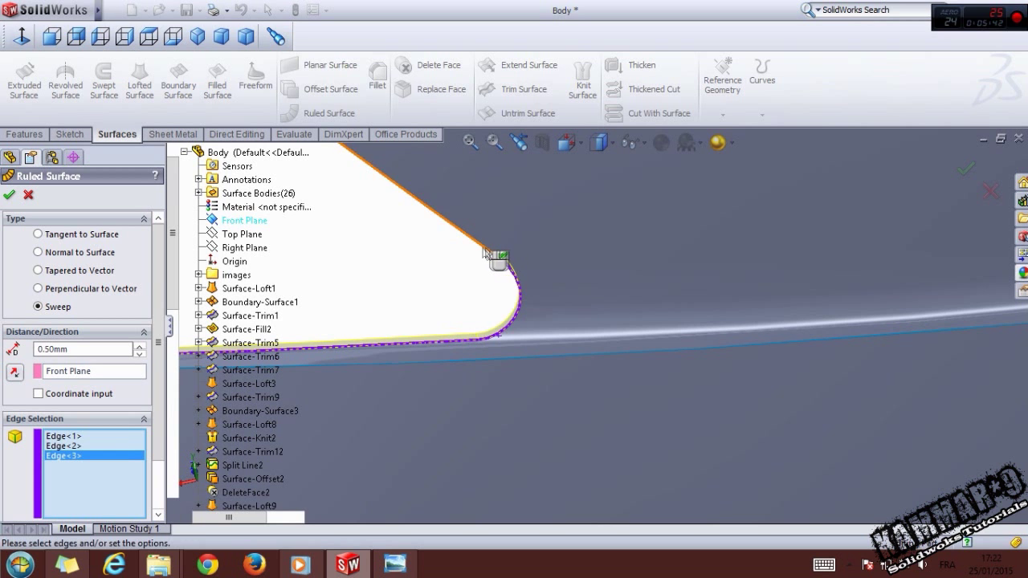
left_click(487, 254)
scroll(487, 273, "up", 2)
scroll(450, 233, "down", 3)
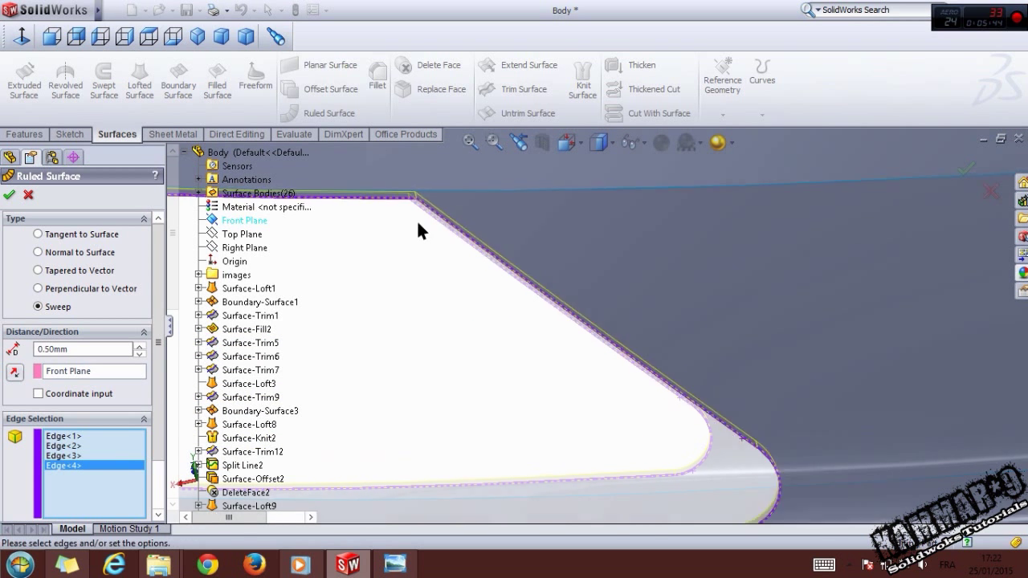
scroll(416, 219, "down", 3)
scroll(472, 210, "up", 2)
left_click(8, 195)
- Start a filled surface for the trimmed reflector opening with Contact edge settings
scroll(534, 345, "up", 1)
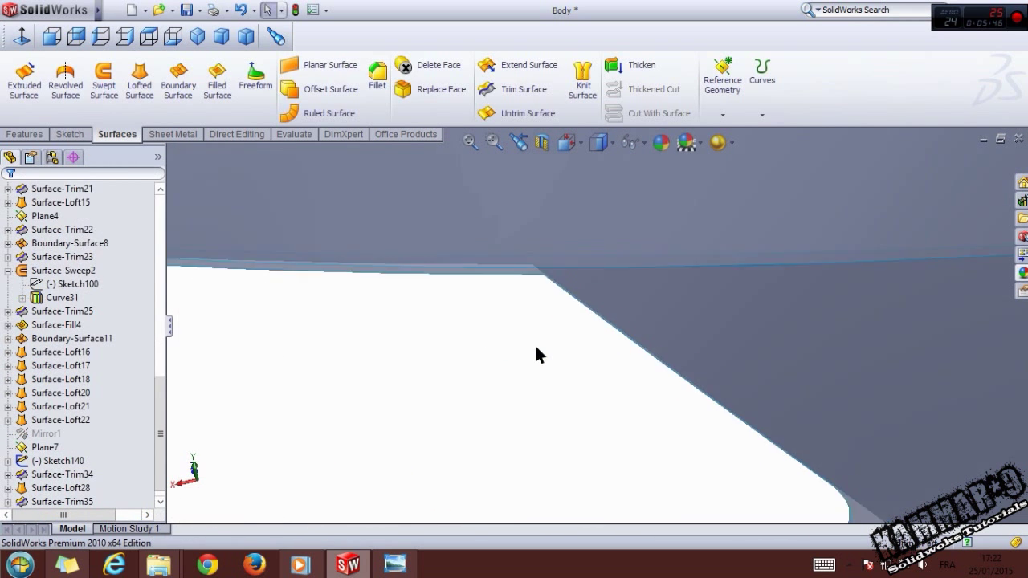
scroll(535, 349, "up", 4)
scroll(393, 365, "down", 6)
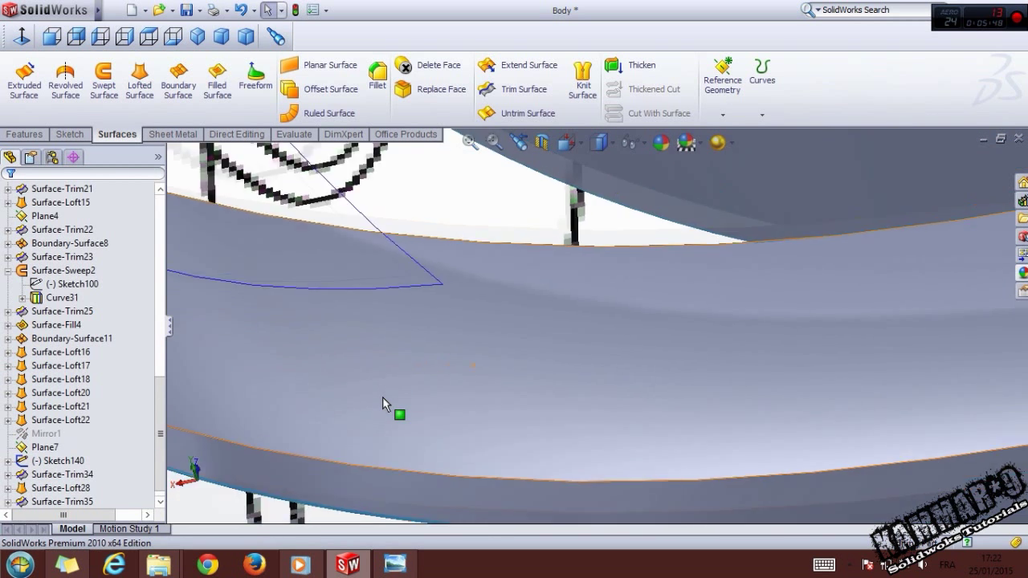
scroll(391, 415, "up", 3)
scroll(498, 349, "down", 4)
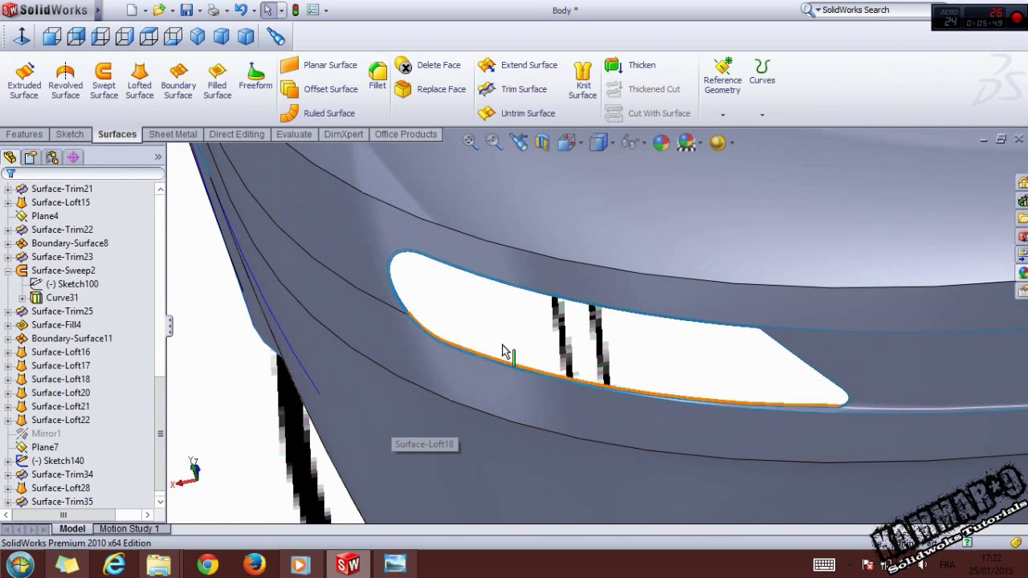
left_click(204, 89)
scroll(495, 354, "down", 5)
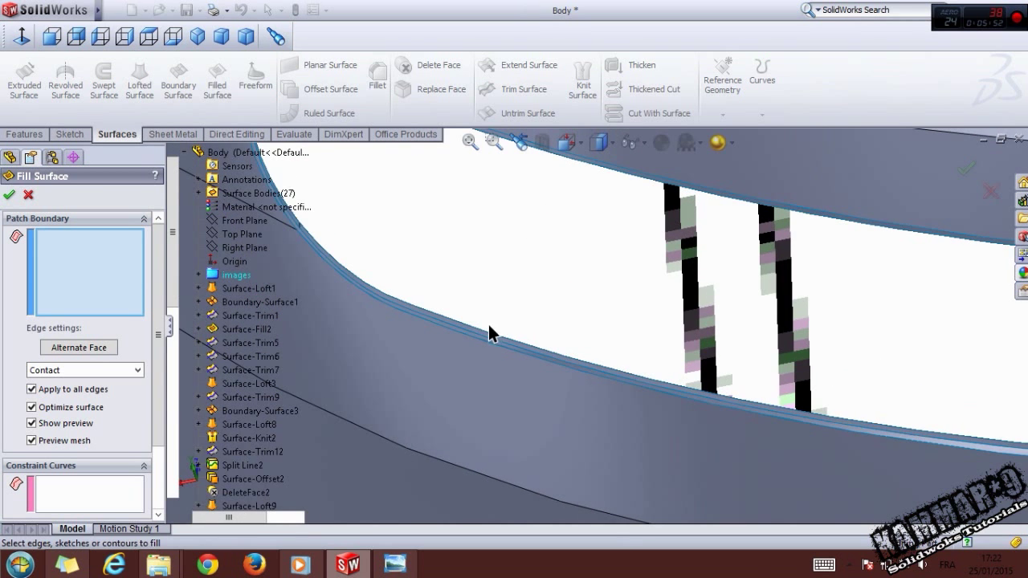
left_click(472, 330)
scroll(477, 265, "up", 3)
scroll(490, 325, "down", 4)
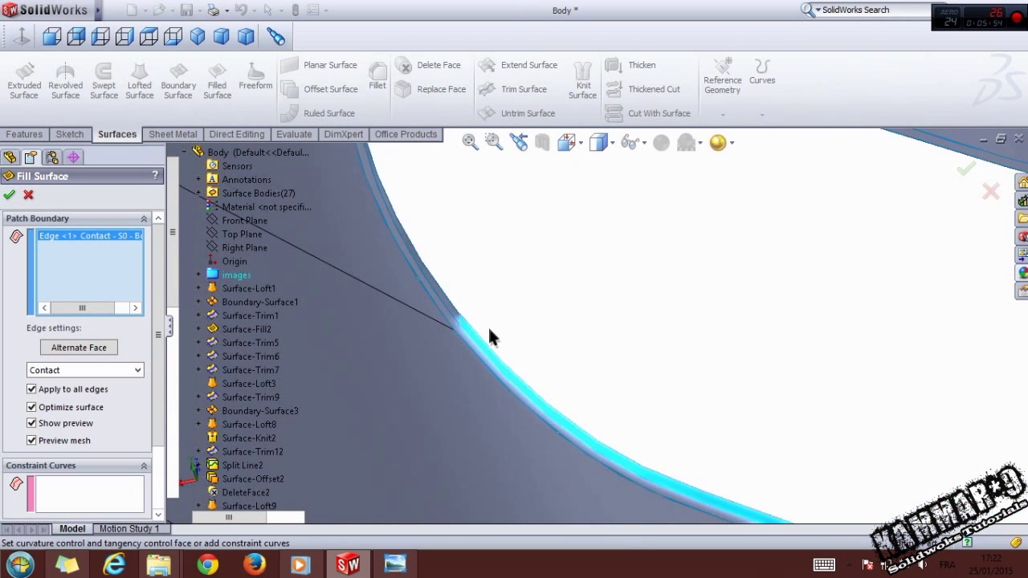
middle_click_drag(492, 339, 383, 329)
right_click(90, 281)
left_click(149, 291)
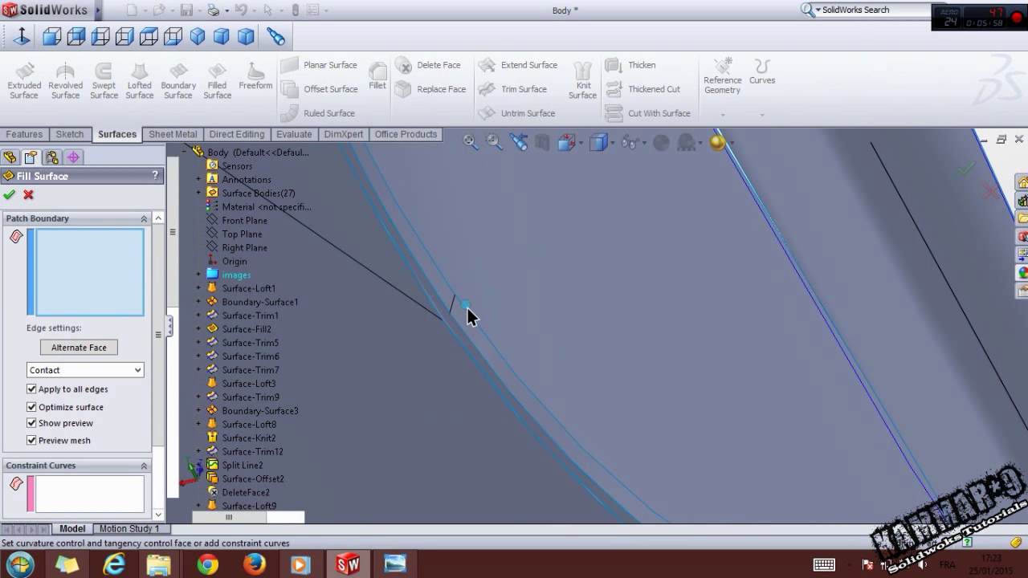
- Fill the reflector opening using the ruled surface's four inner edges as a Contact patch boundary
left_click(464, 309)
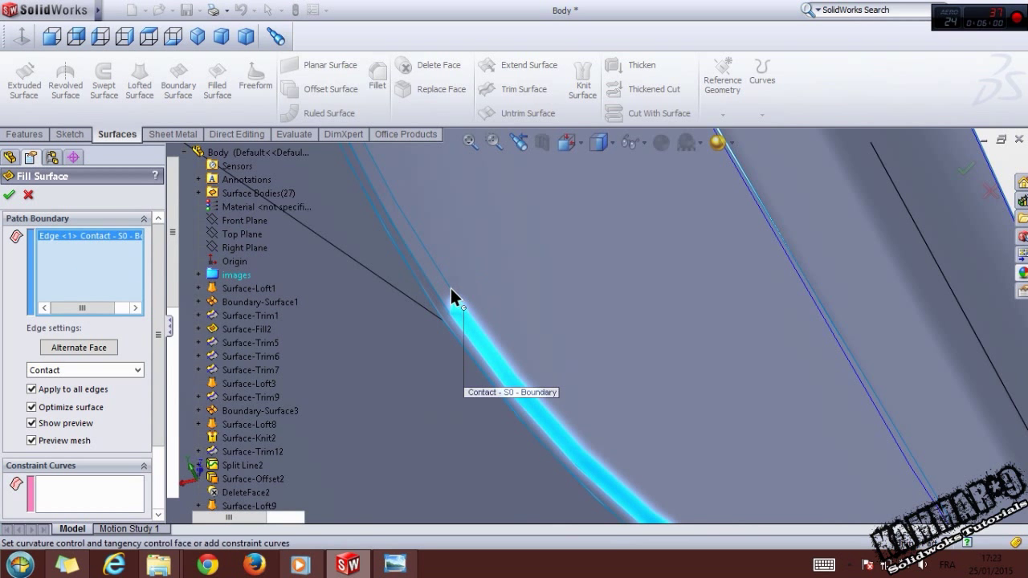
left_click(450, 287)
scroll(492, 306, "up", 5)
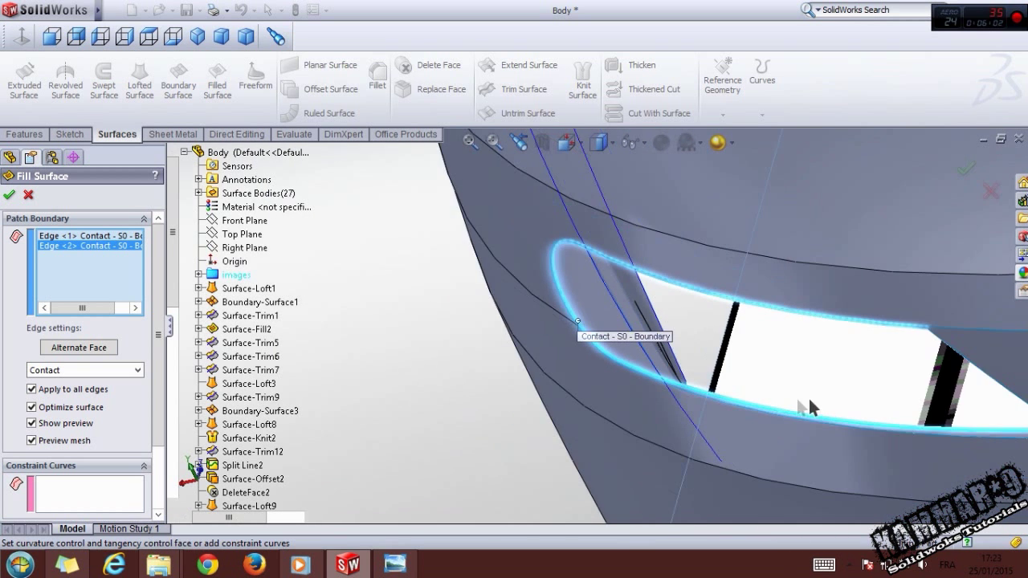
scroll(813, 410, "up", 2)
scroll(834, 422, "down", 6)
middle_click_drag(756, 362, 905, 389)
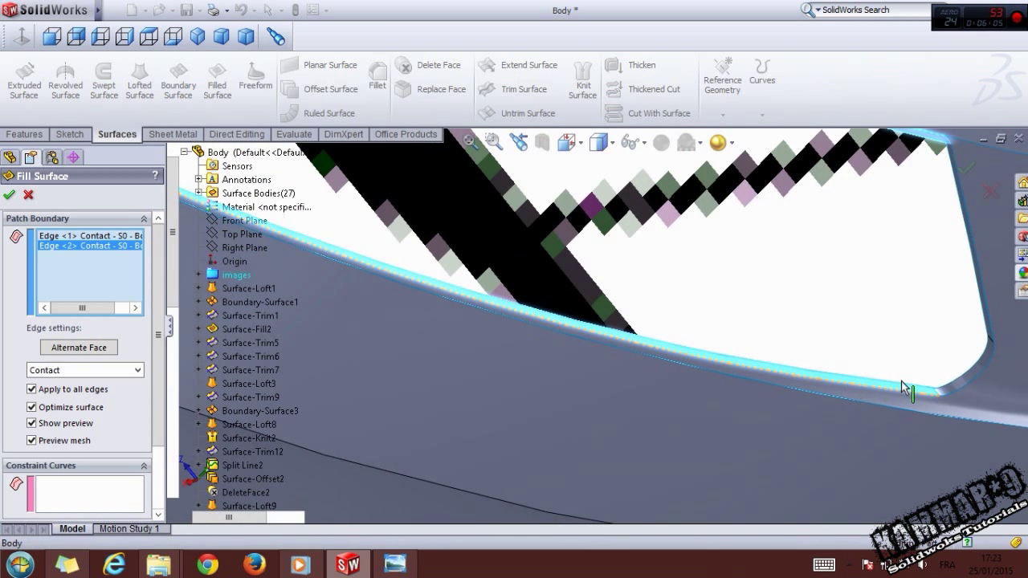
left_click(953, 385)
left_click(986, 323)
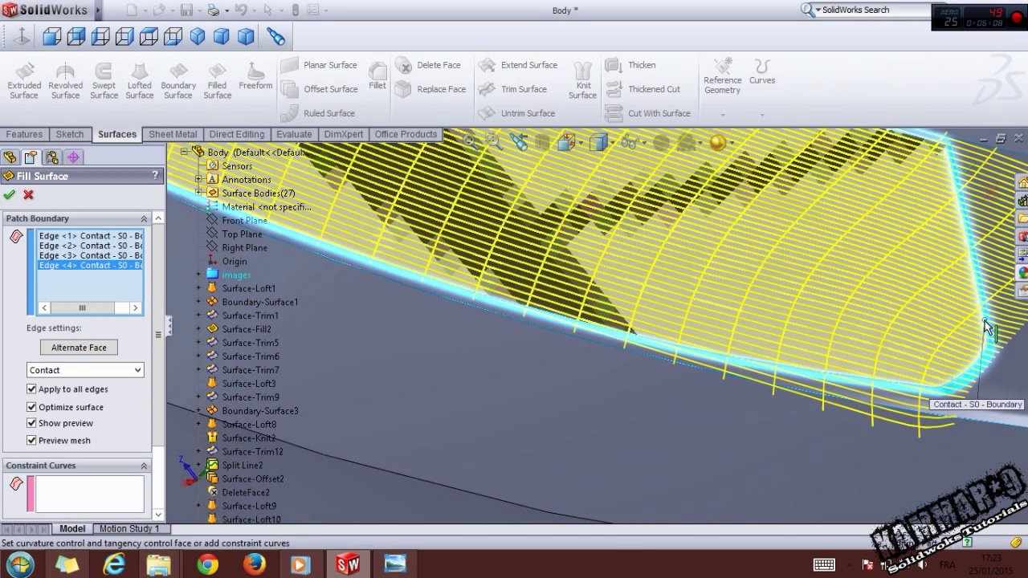
scroll(891, 358, "up", 6)
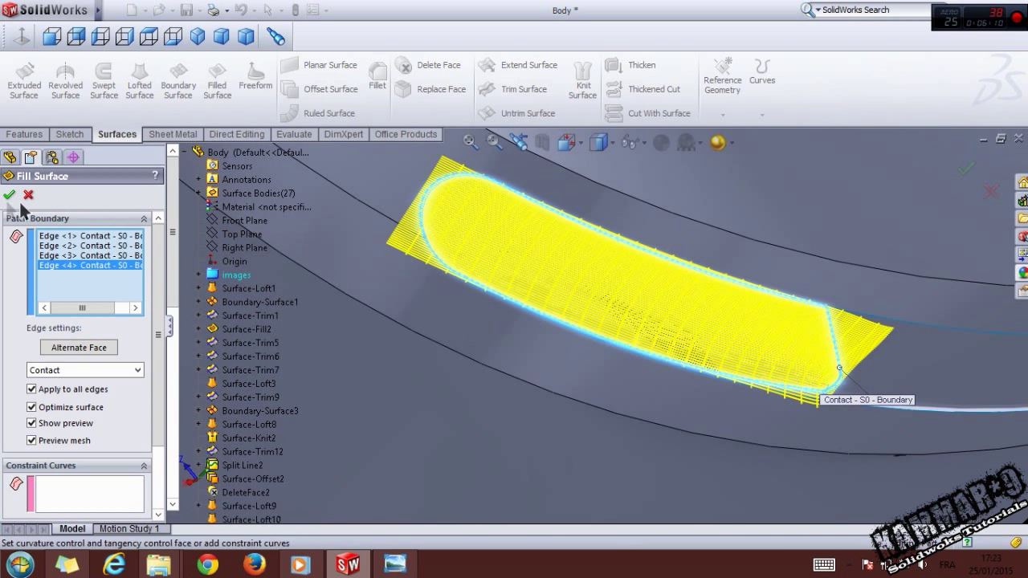
left_click(7, 196)
- Give the filled reflector face a transparent red appearance
middle_click_drag(654, 336, 604, 269)
left_click(549, 274)
left_click(645, 226)
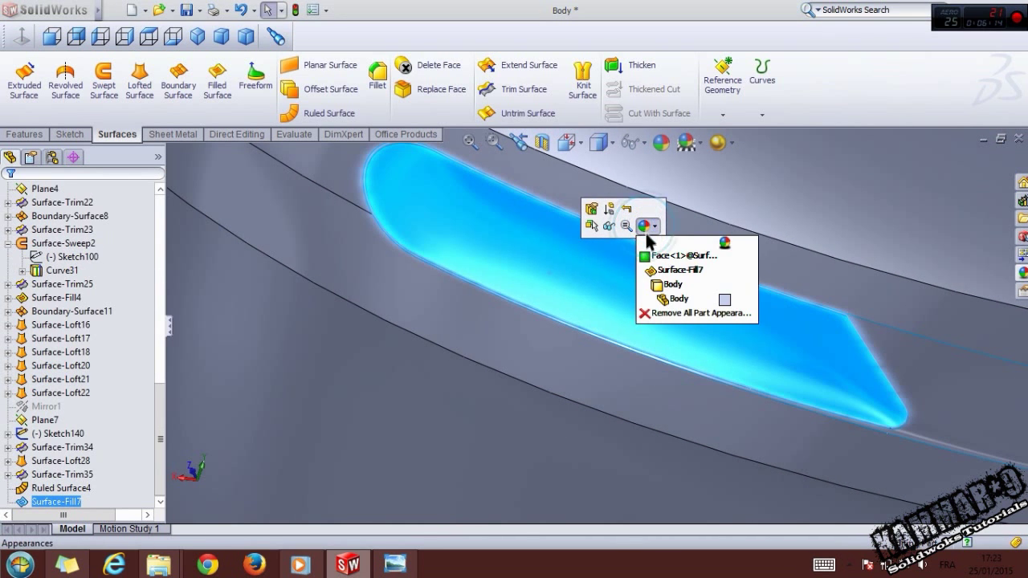
left_click(669, 257)
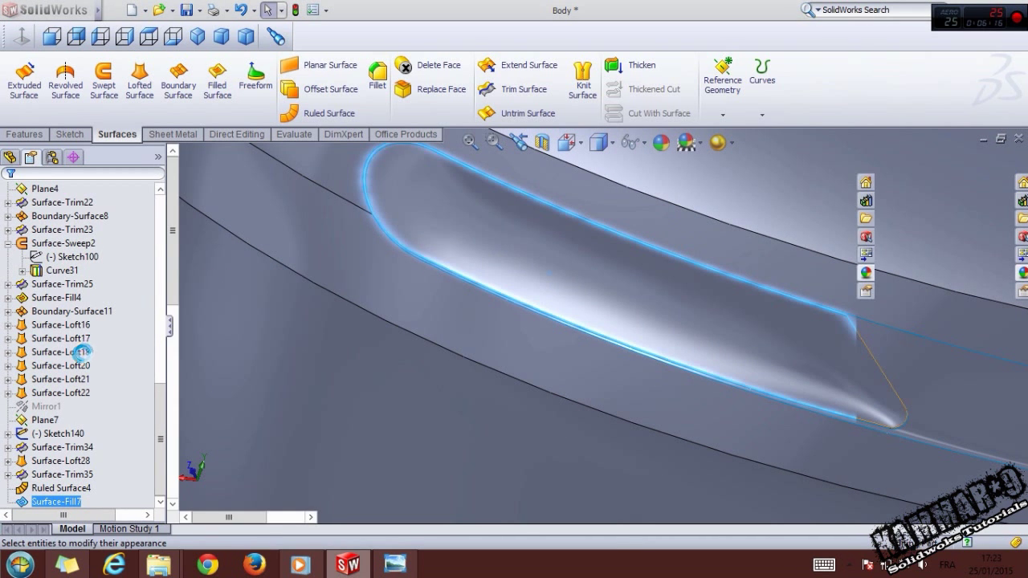
left_click(80, 430)
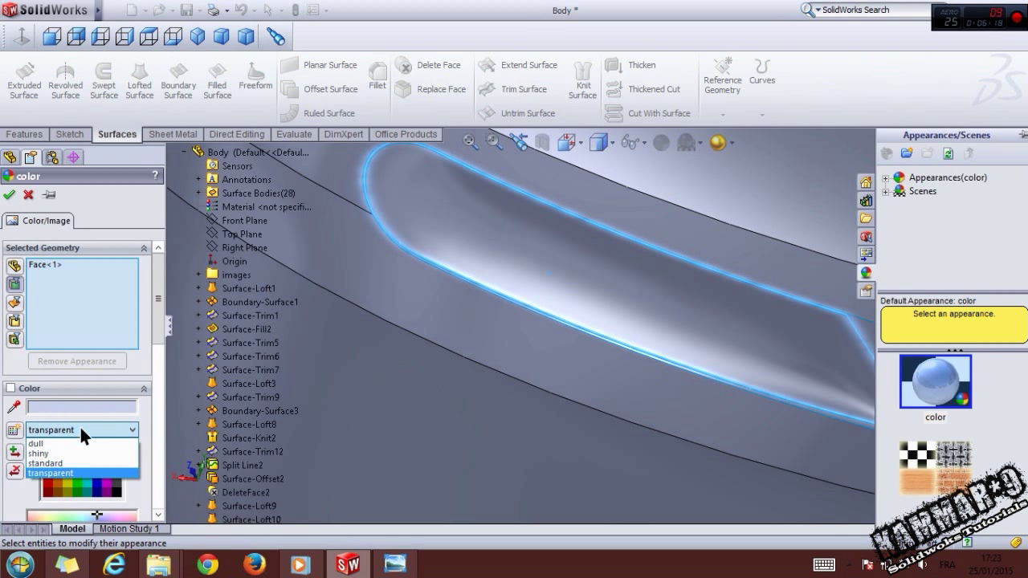
left_click(80, 425)
left_click(51, 481)
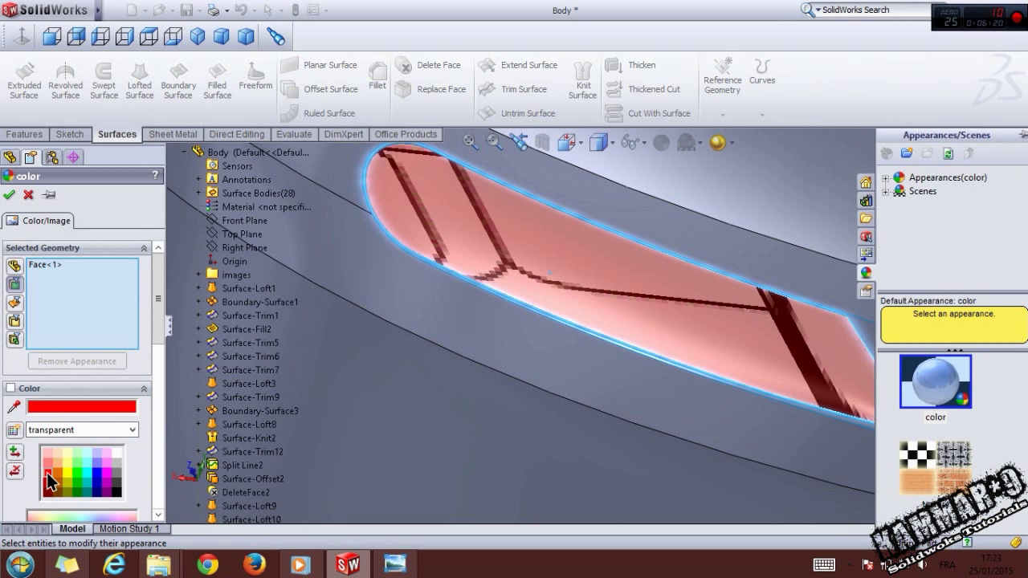
left_click(50, 463)
left_click(48, 474)
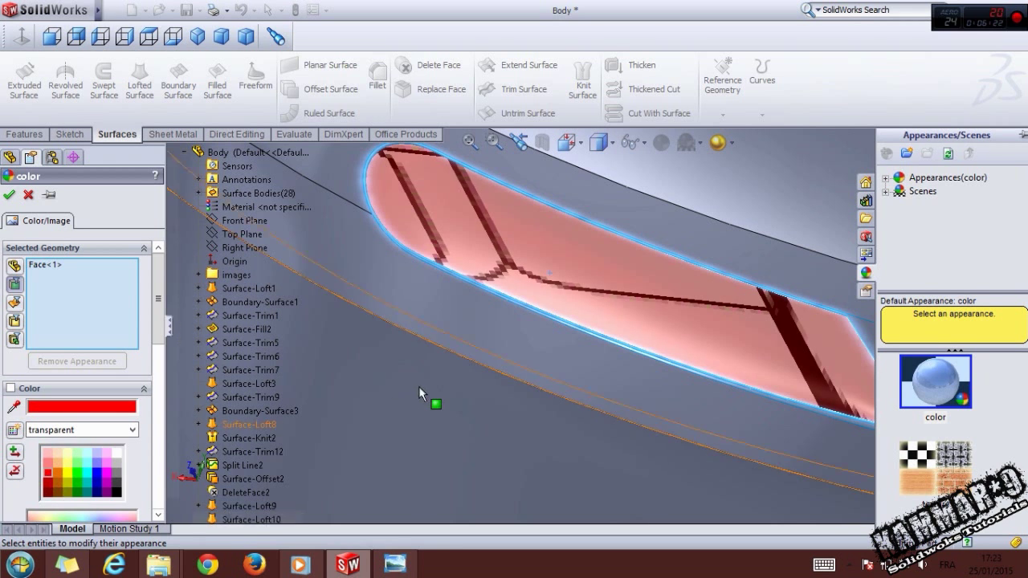
scroll(418, 385, "up", 4)
left_click(6, 196)
middle_click_drag(608, 271, 652, 259)
scroll(651, 258, "down", 5)
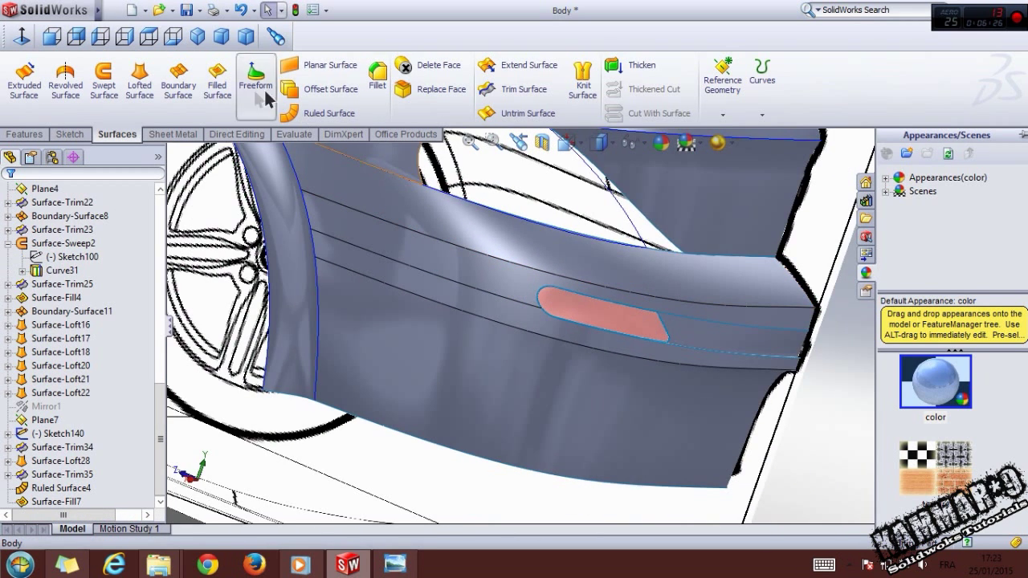
- Sketch a two-point spline about 153 mm long on the Right Plane, from the wheel arch's lower rear corner past the bumper's rear edge
left_click(122, 36)
scroll(619, 333, "up", 8)
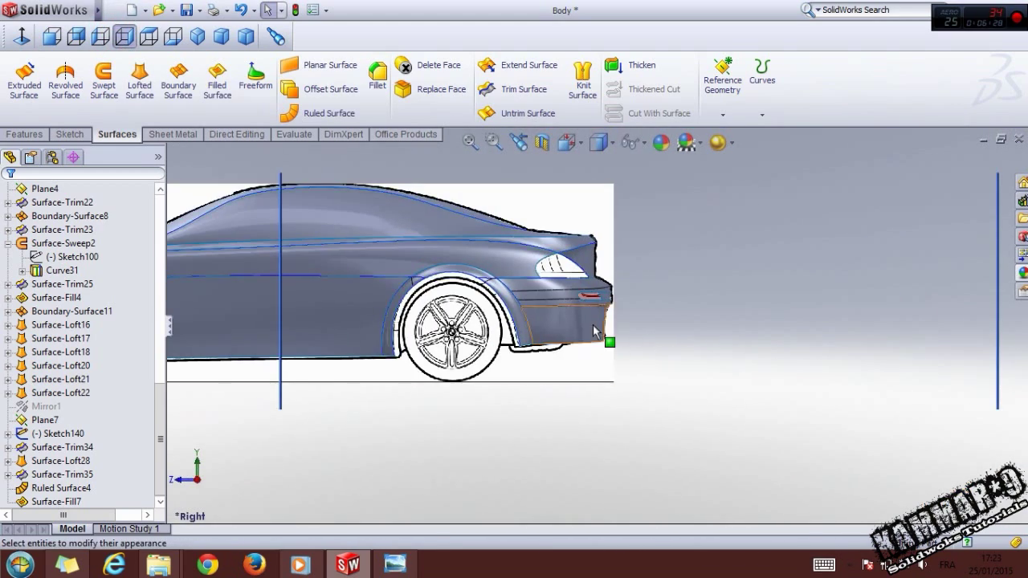
left_click(600, 143)
left_click(599, 255)
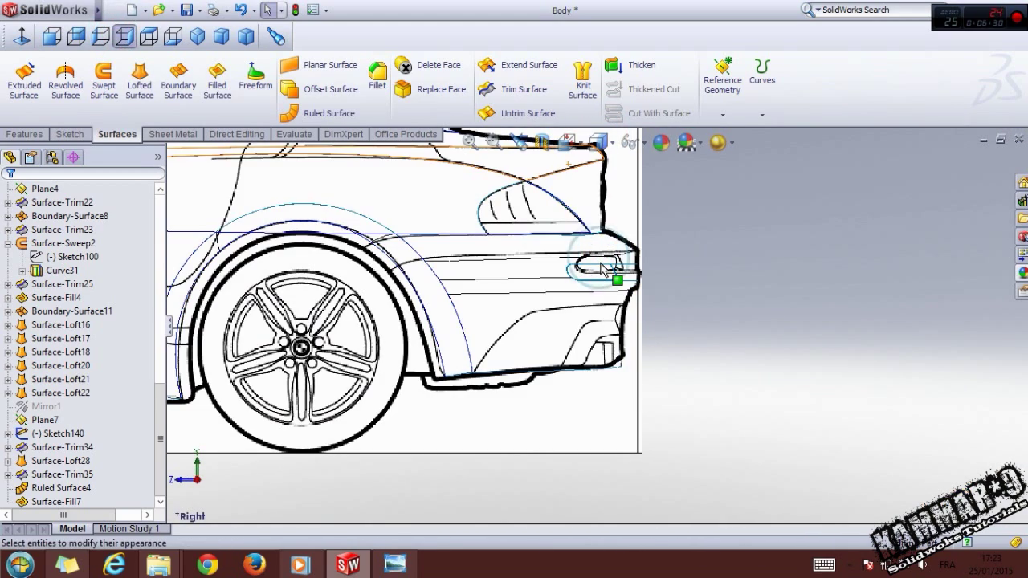
scroll(138, 413, "up", 15)
left_click(51, 285)
left_click(59, 264)
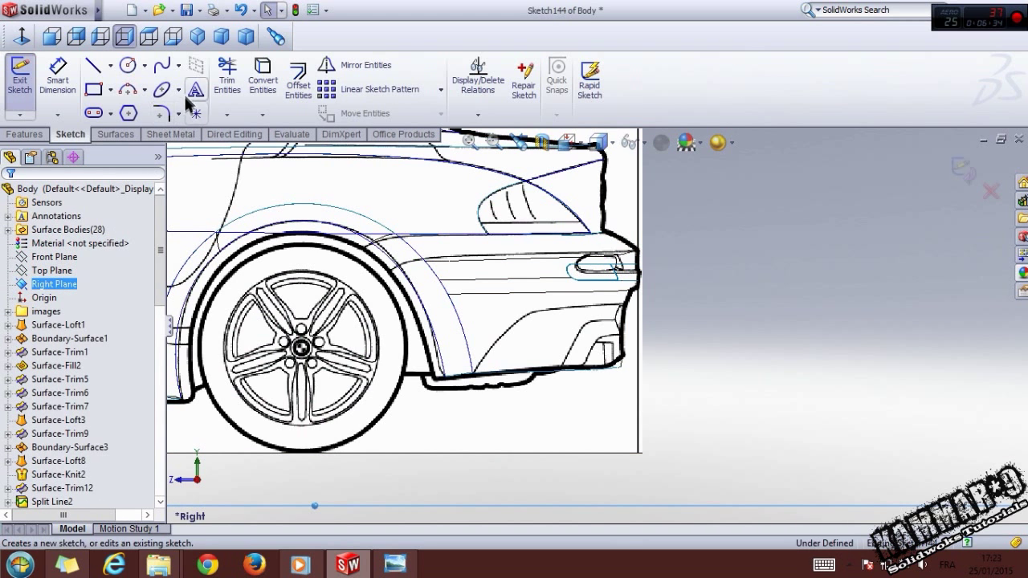
left_click(164, 66)
scroll(459, 351, "down", 3)
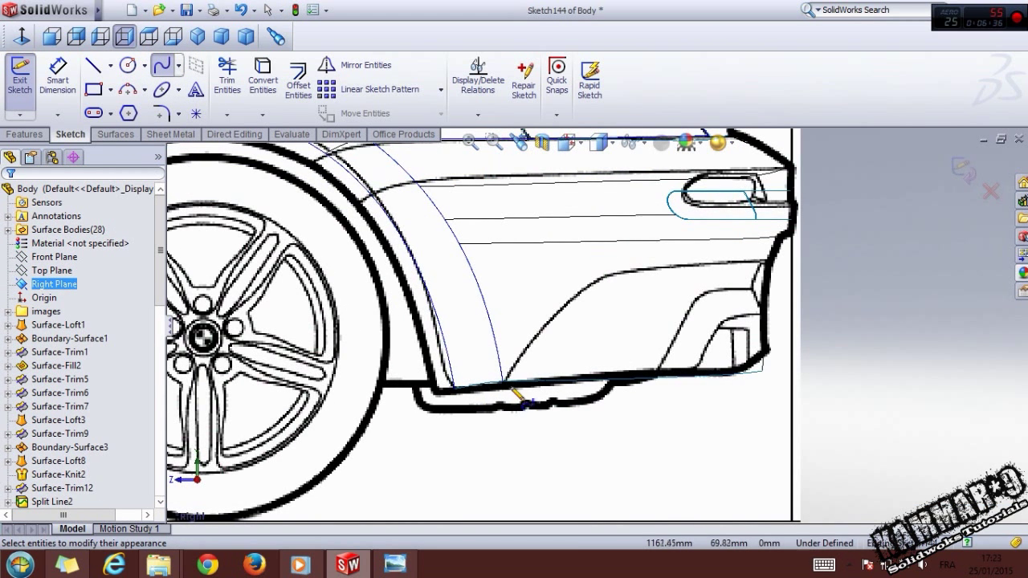
left_click(506, 380)
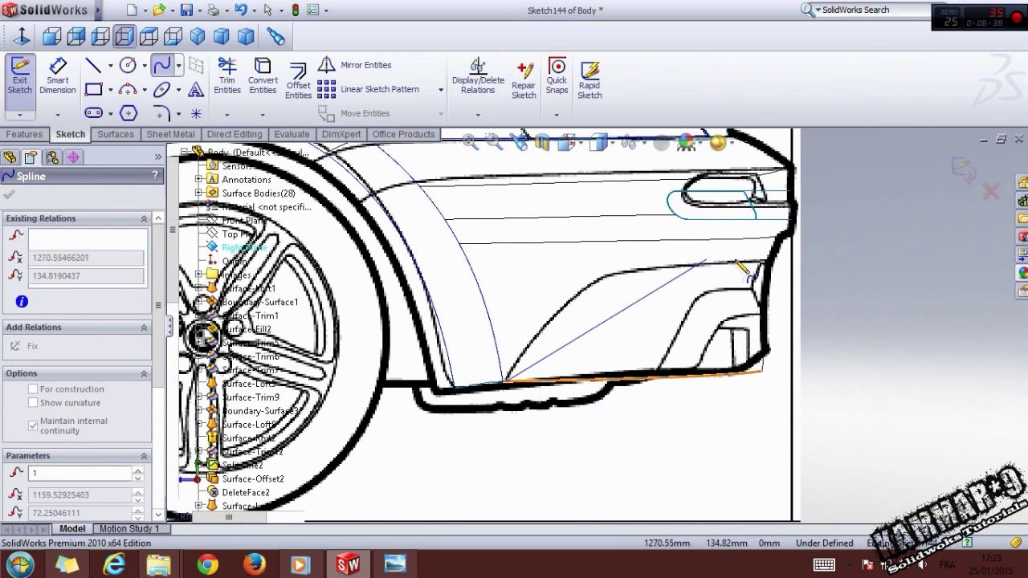
double_click(781, 263)
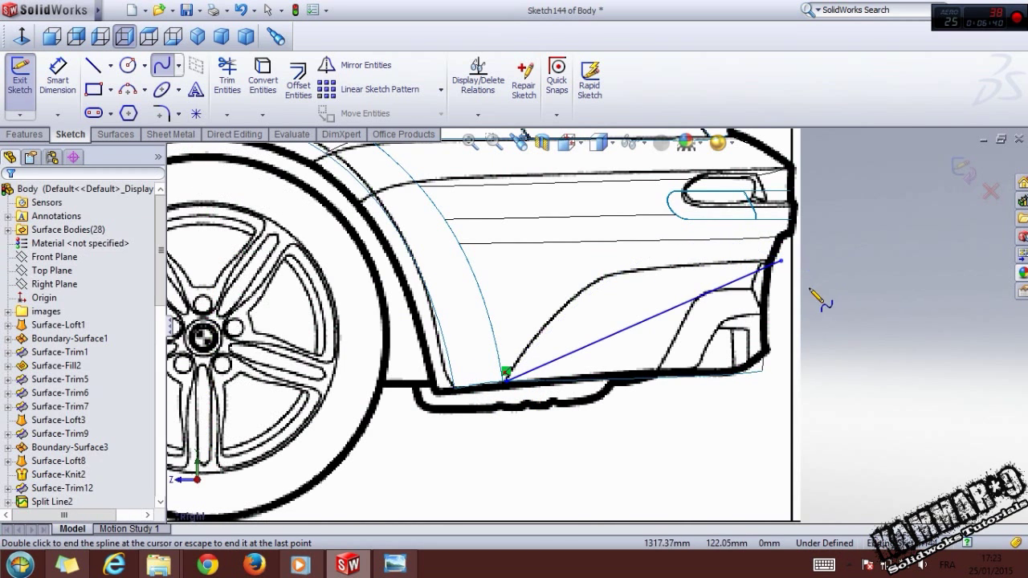
- Bend the spline with its tangent handles to match the lower bumper cutout curve in the blueprint
left_click(593, 350)
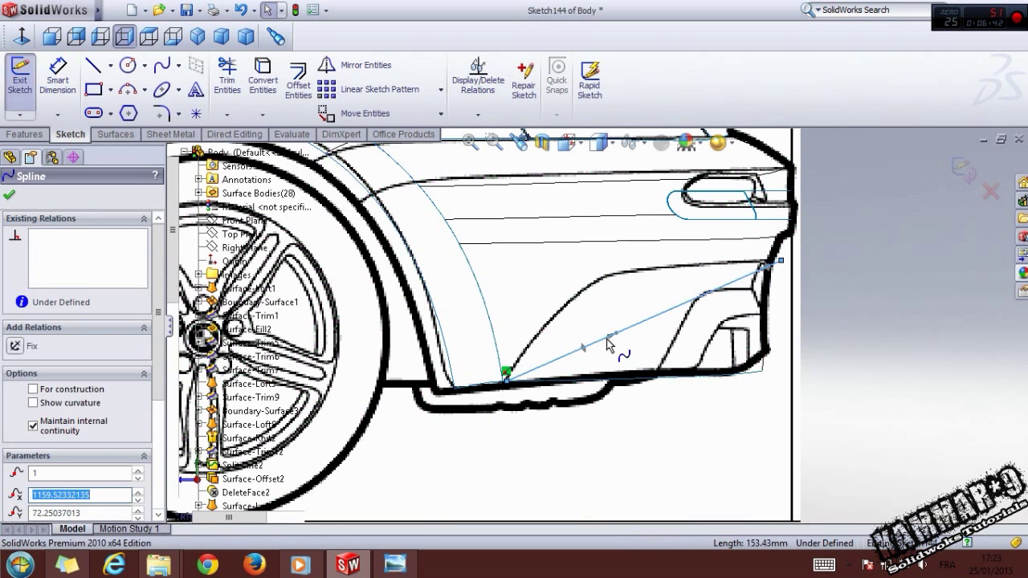
left_click_drag(615, 334, 628, 276)
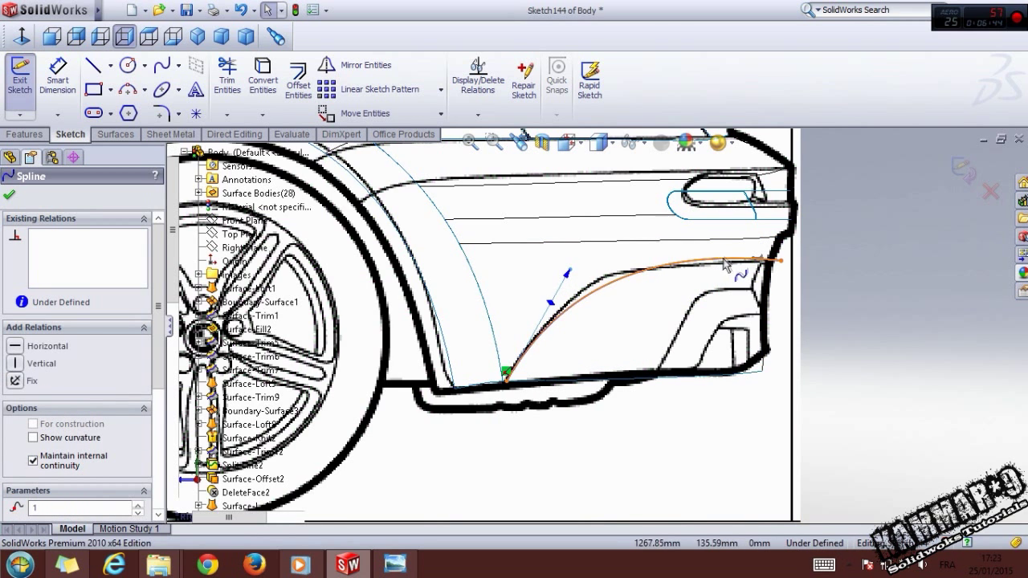
left_click_drag(757, 259, 623, 263)
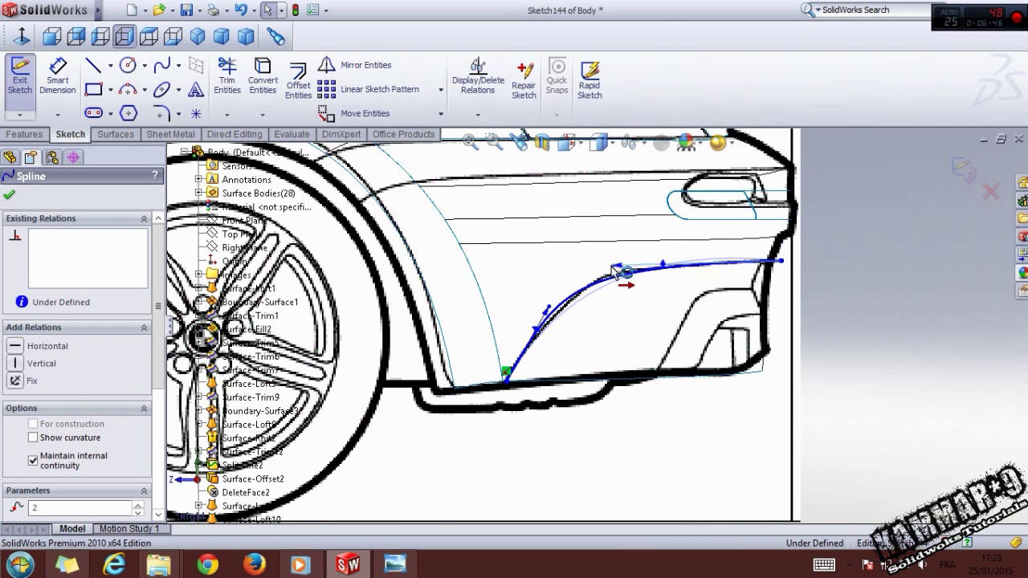
left_click(549, 310)
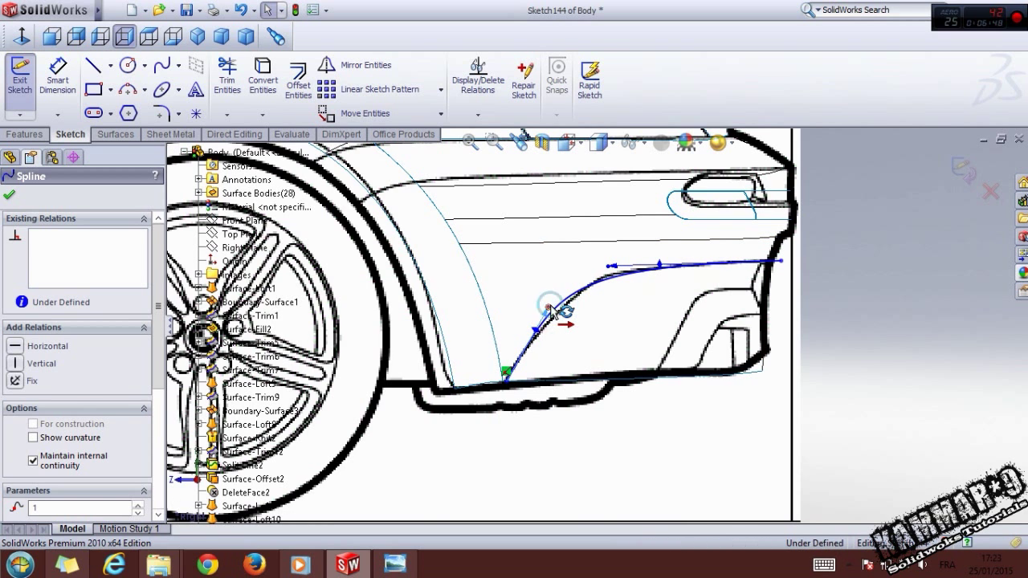
left_click(657, 266)
- Finish the sketch and trim the bumper surface with it, removing the piece below the spline
left_click(962, 167)
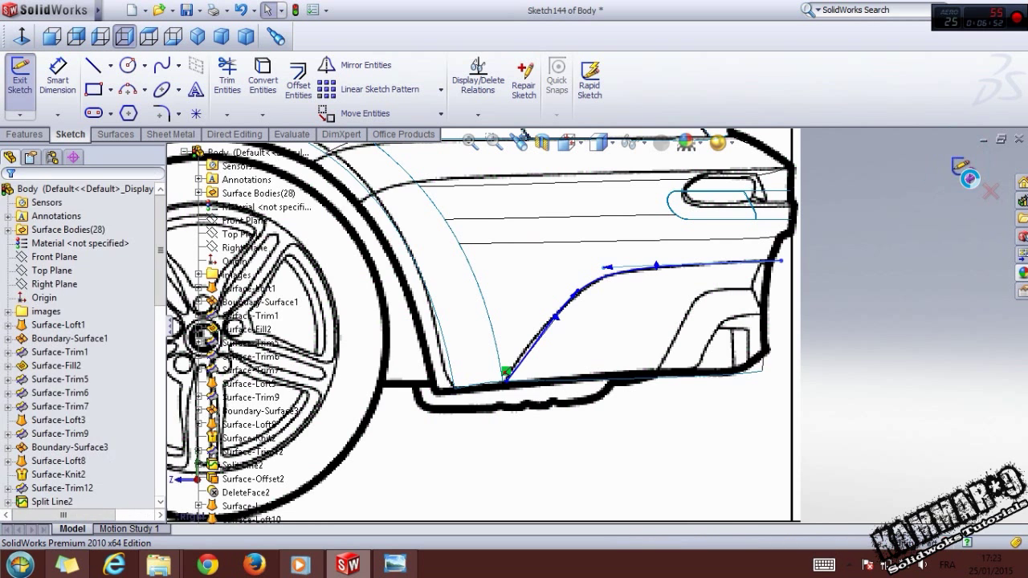
left_click(524, 89)
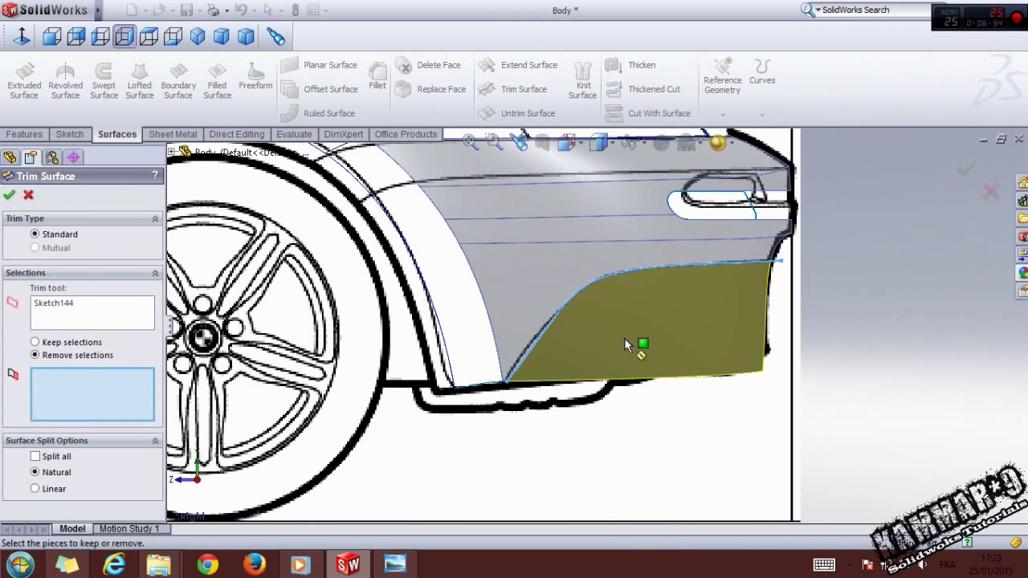
left_click(624, 337)
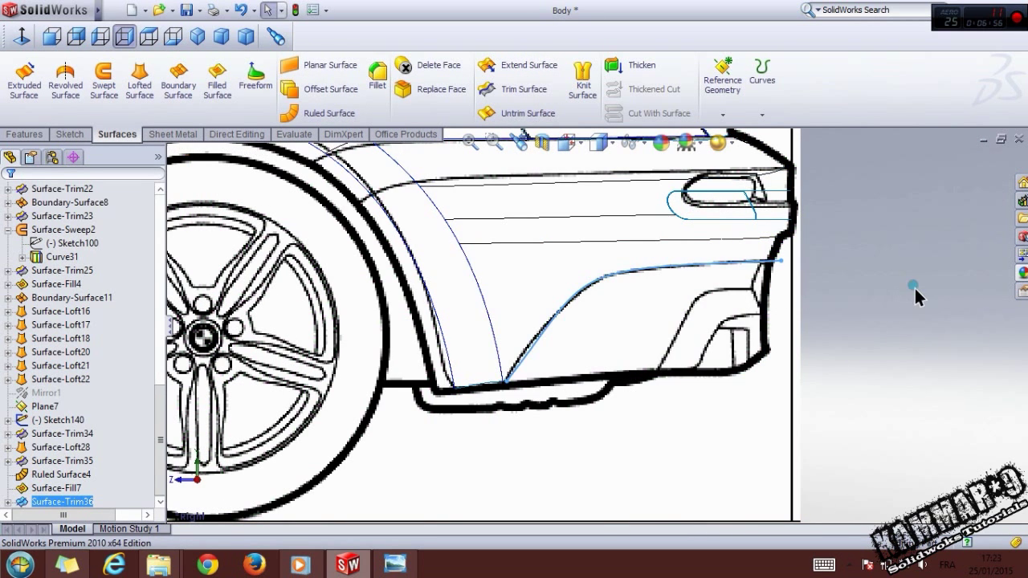
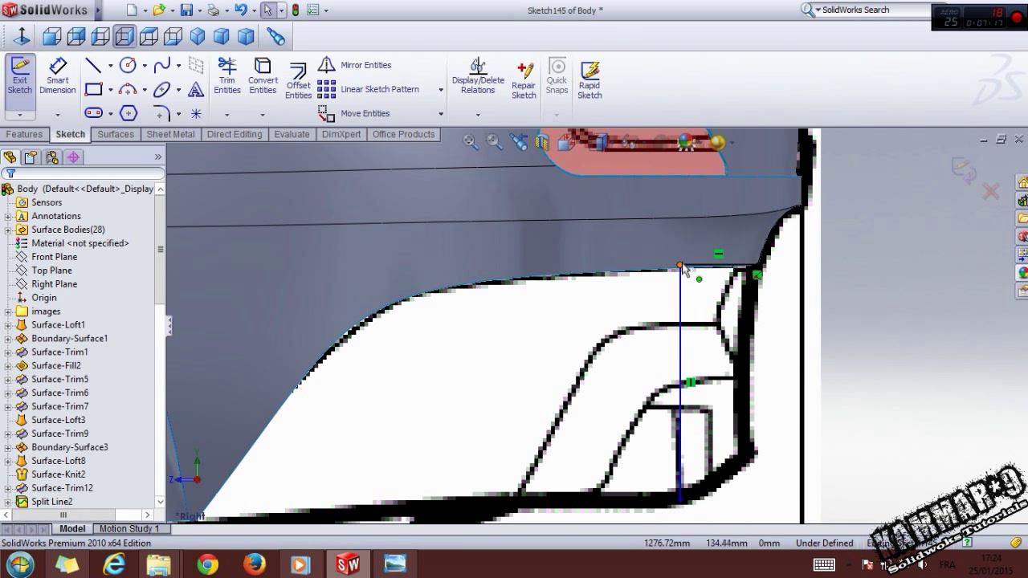
- Complete the vertical and horizontal lines at the bumper's rear, round their corner with a 1 mm sketch fillet and finish the sketch
left_click(680, 265)
left_click(163, 112)
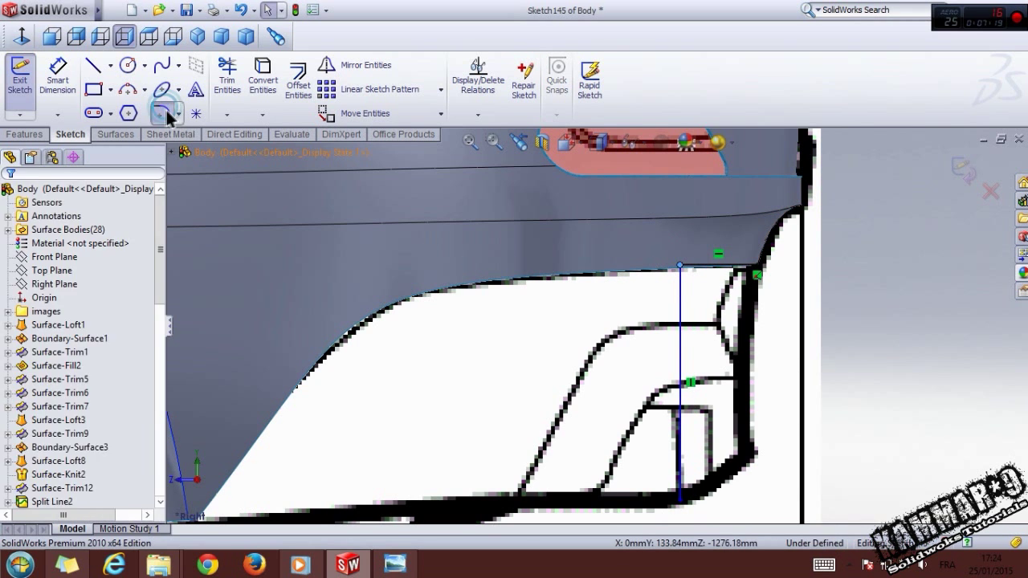
type("0.50mm")
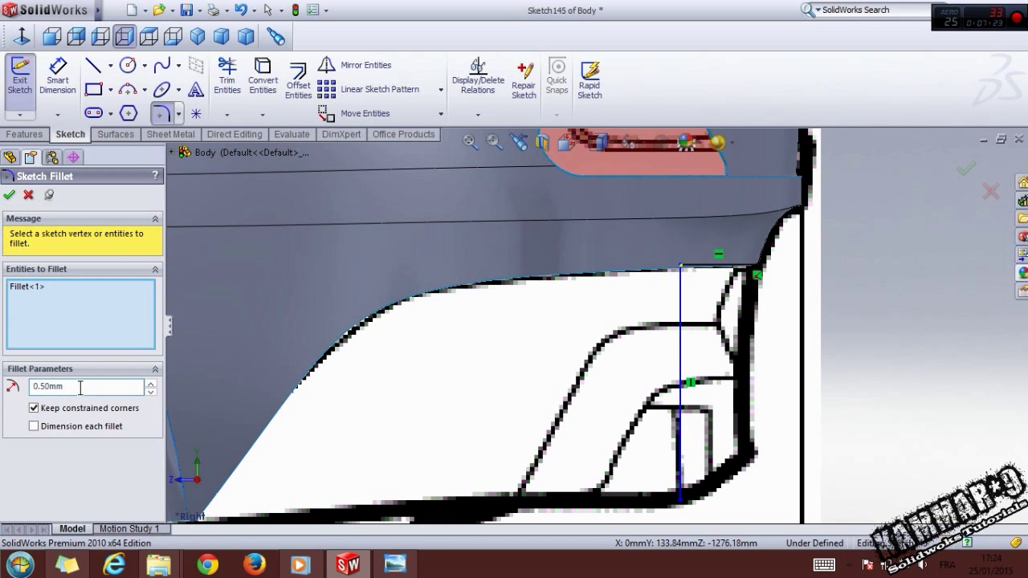
left_click_drag(80, 387, 1, 385)
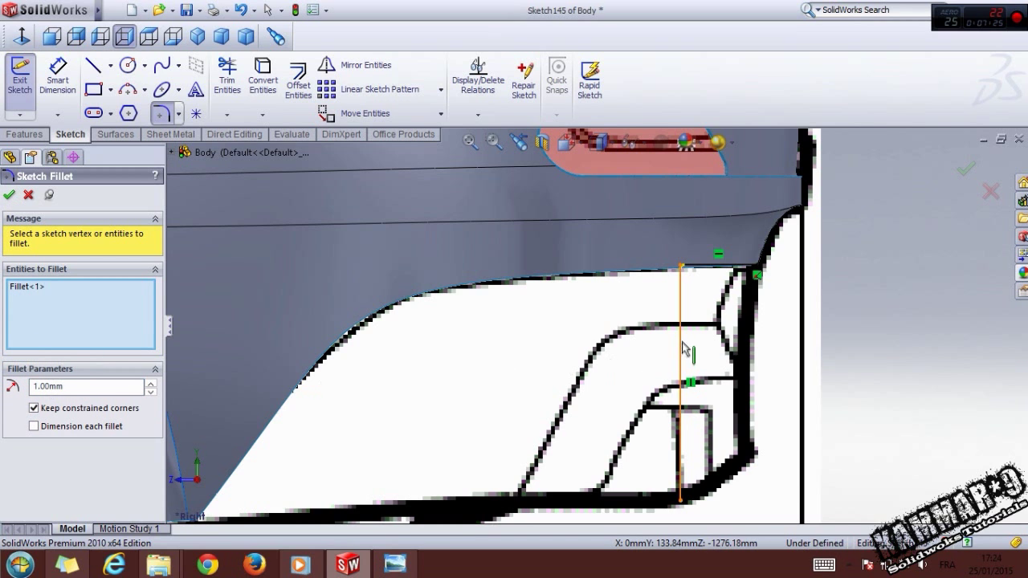
left_click(9, 195)
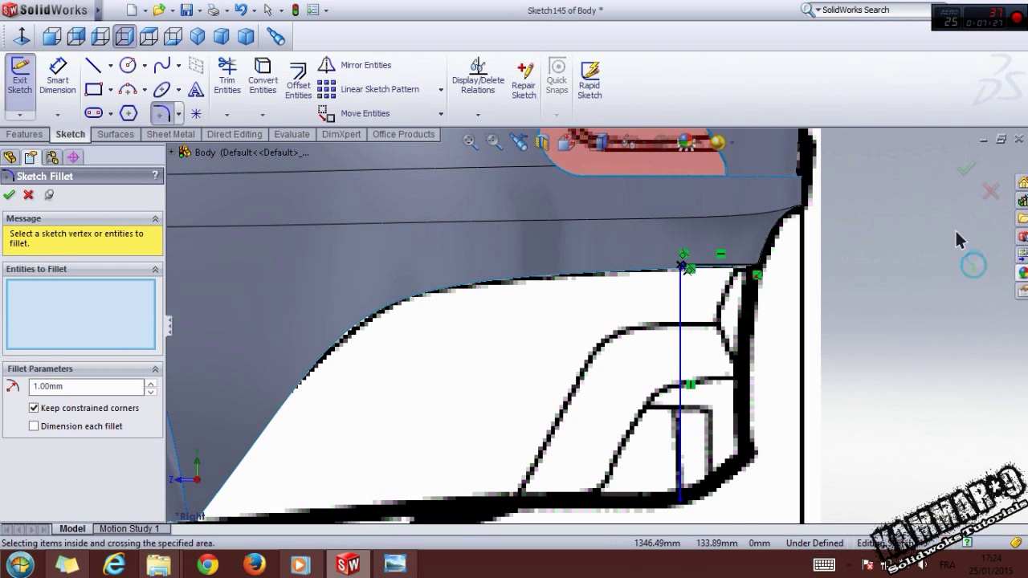
left_click(966, 168)
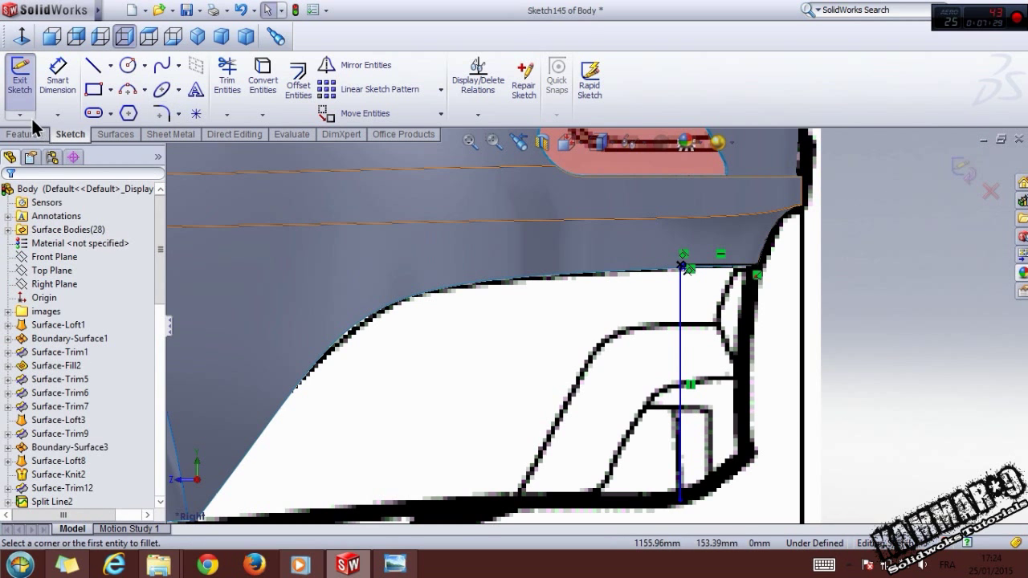
left_click(32, 119)
left_click(960, 168)
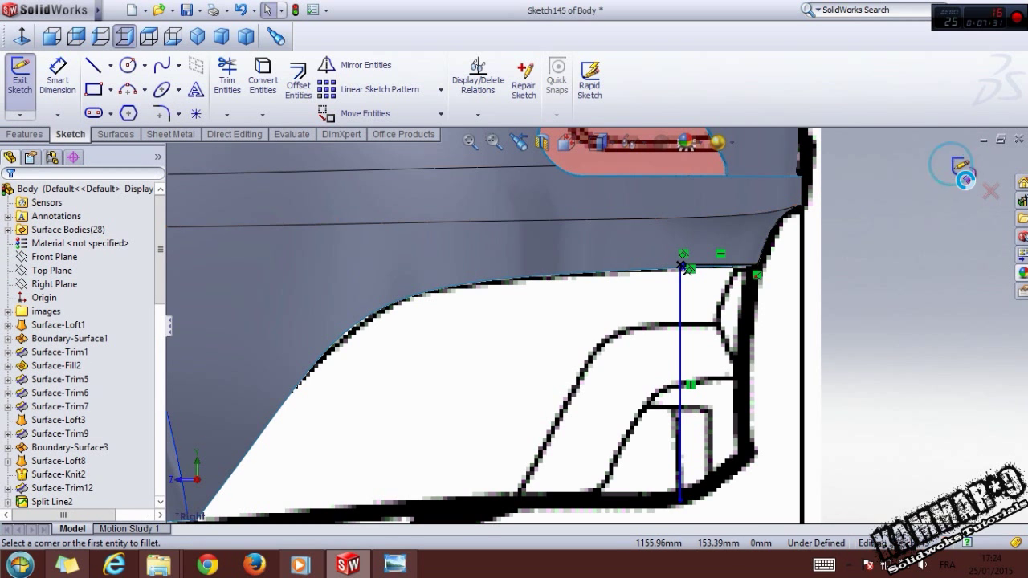
- Draw a 3D sketch spline about 253 mm long from the wheel arch's lower rear corner to the vertical sketch line's lower end
left_click(23, 118)
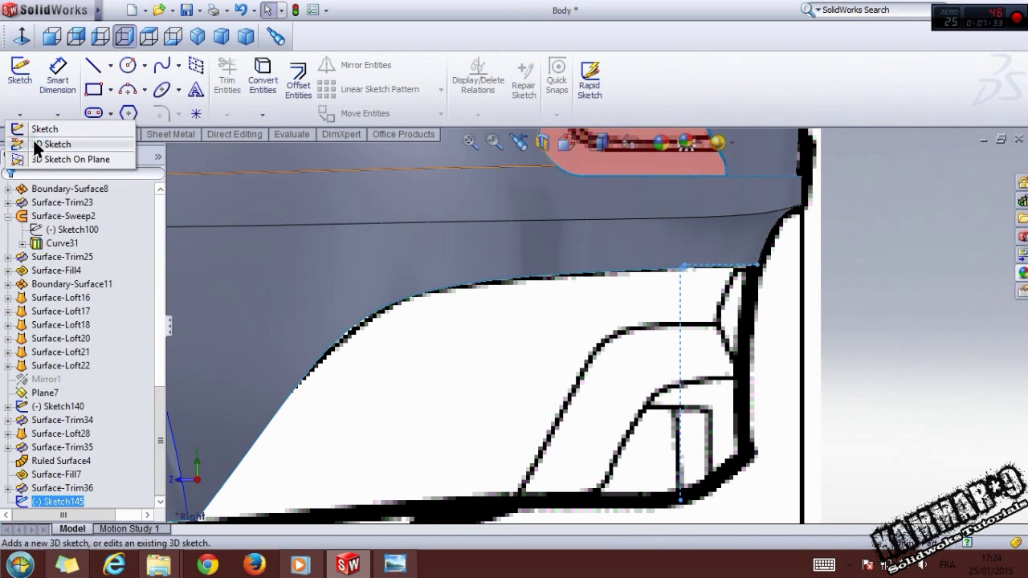
left_click(35, 143)
left_click(156, 62)
scroll(430, 280, "up", 4)
middle_click_drag(623, 381, 487, 414)
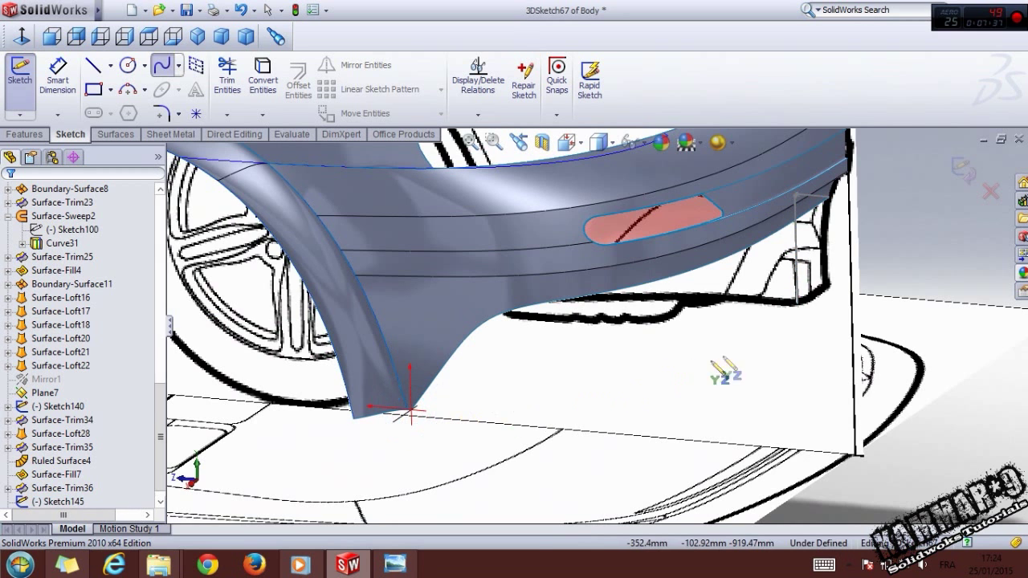
left_click(411, 410)
left_click(796, 303)
key("Escape")
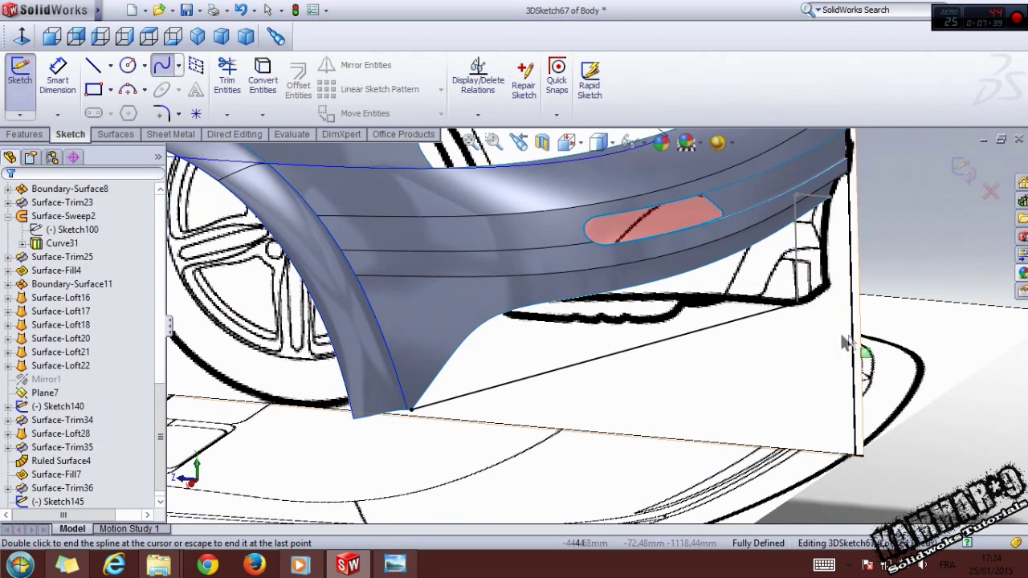
key("Escape")
- Curve the 3D spline near the vertical line and constrain that end's tangent handle Along X
double_click(779, 315)
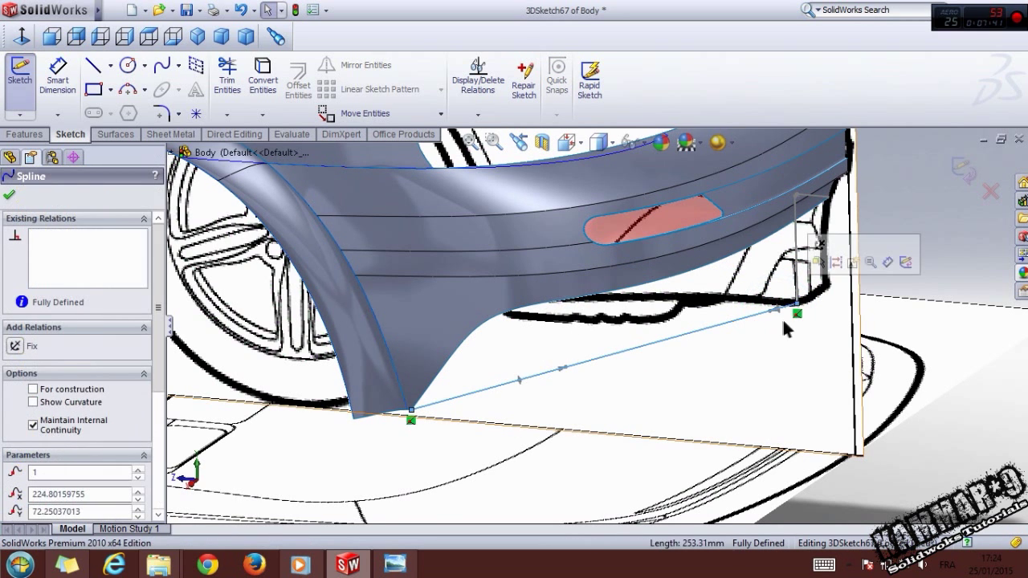
scroll(782, 317, "down", 1)
left_click_drag(769, 310, 766, 312)
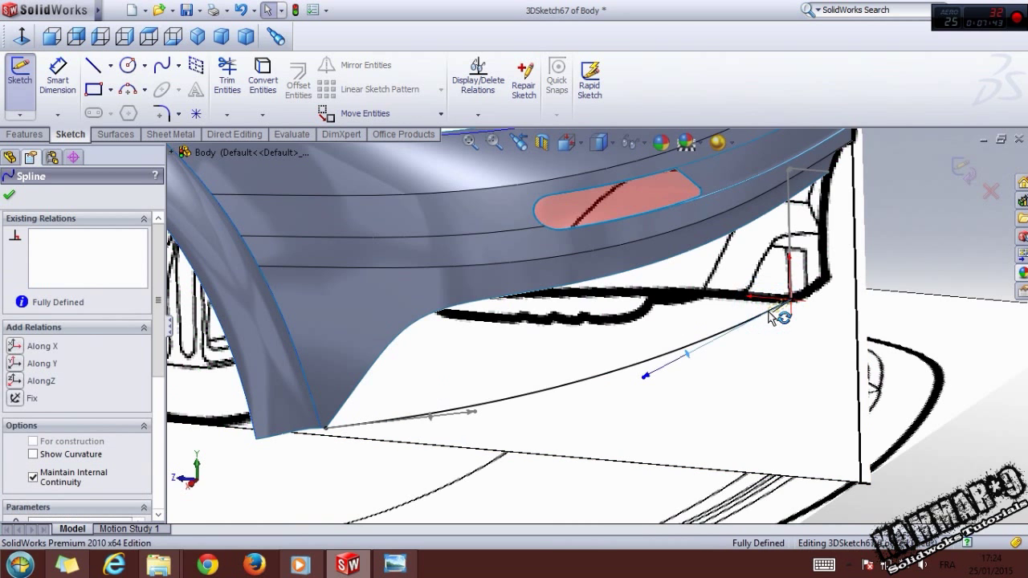
left_click(795, 347)
left_click(689, 353)
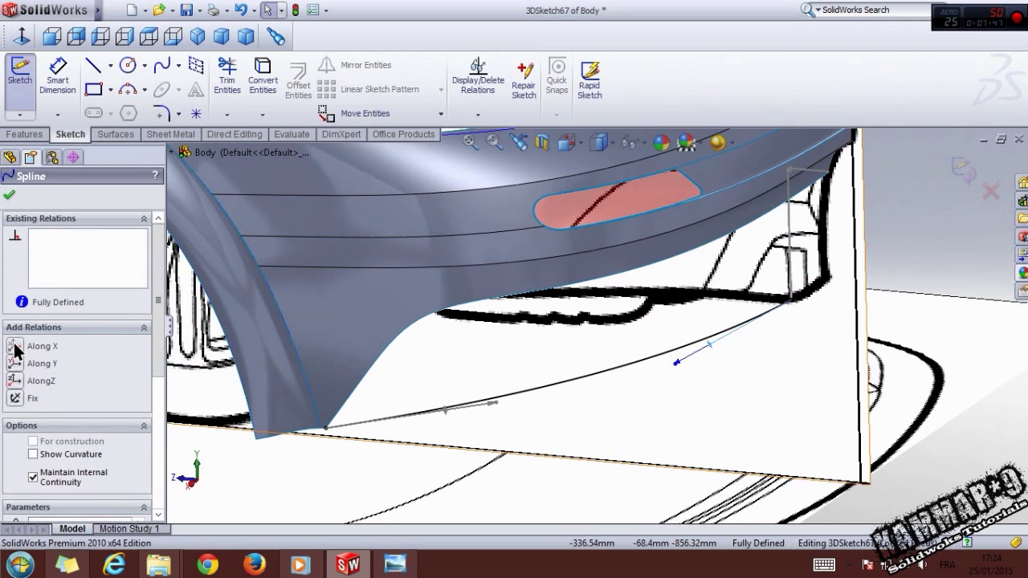
left_click(16, 347)
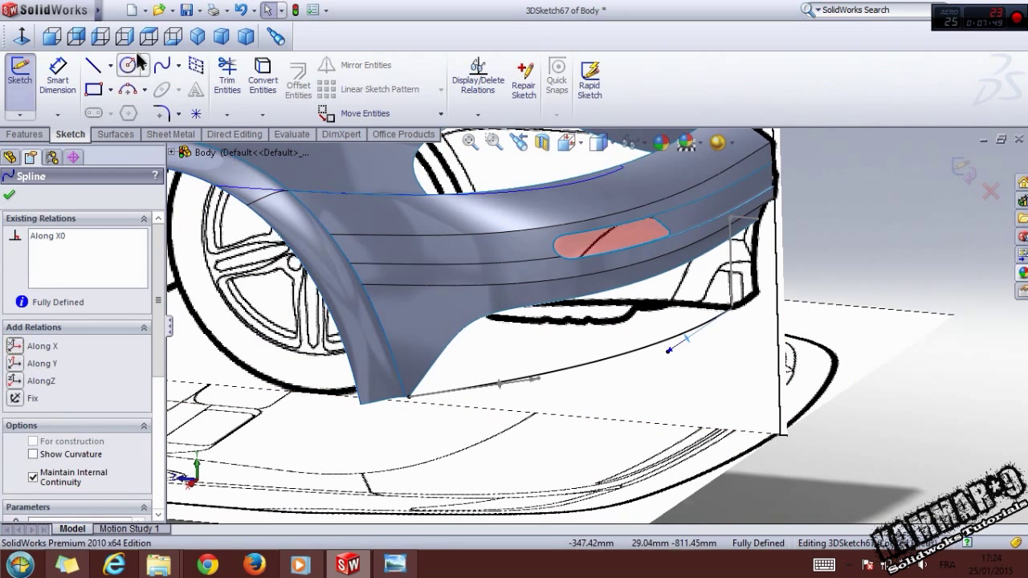
- Reshape the spline's wheel-arch end in the top view so it bows outward along the bumper, and finish the 3D sketch
left_click(145, 37)
scroll(607, 265, "down", 8)
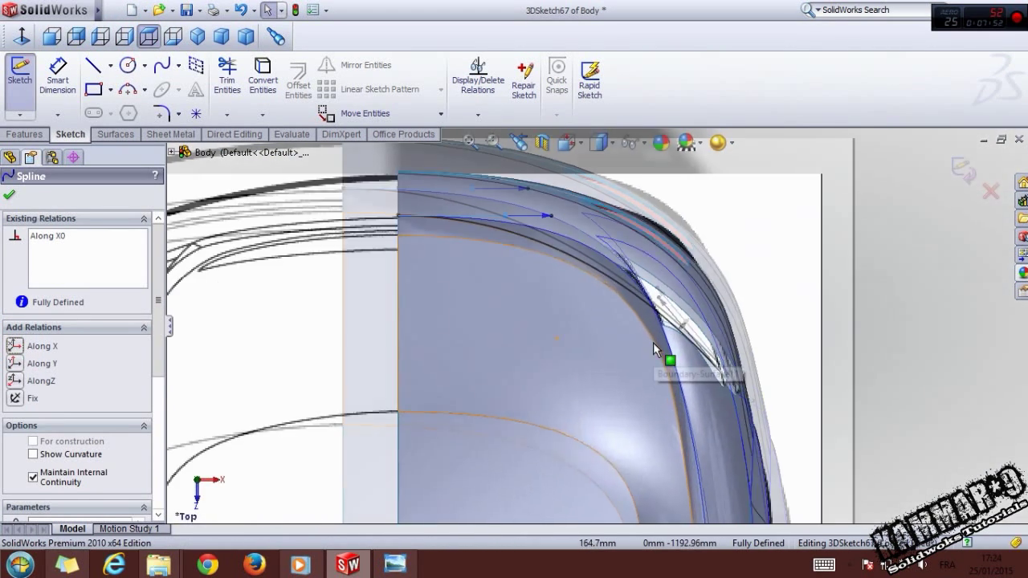
scroll(654, 349, "down", 2)
left_click(680, 270)
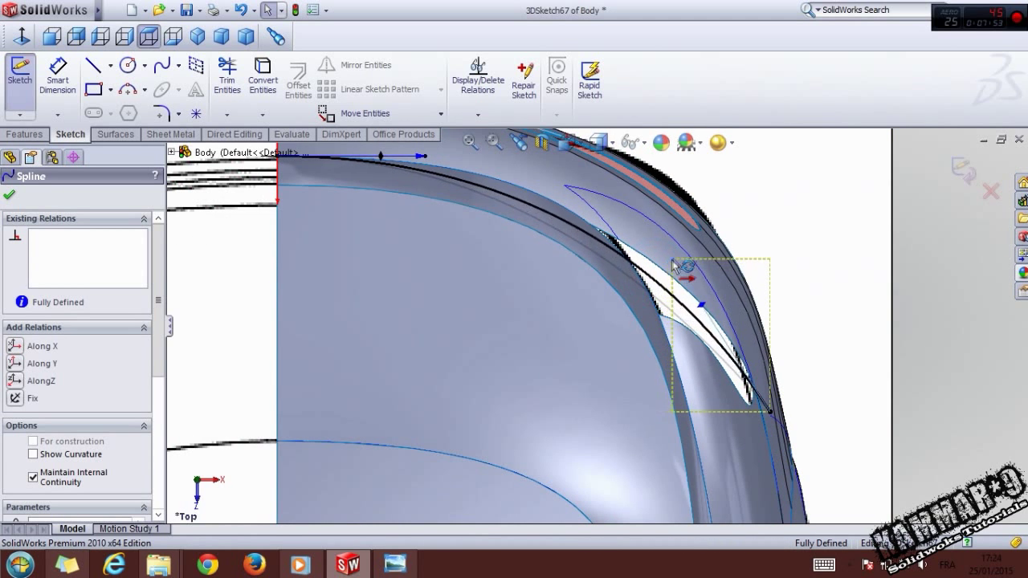
left_click_drag(678, 246, 666, 229)
scroll(803, 258, "up", 3)
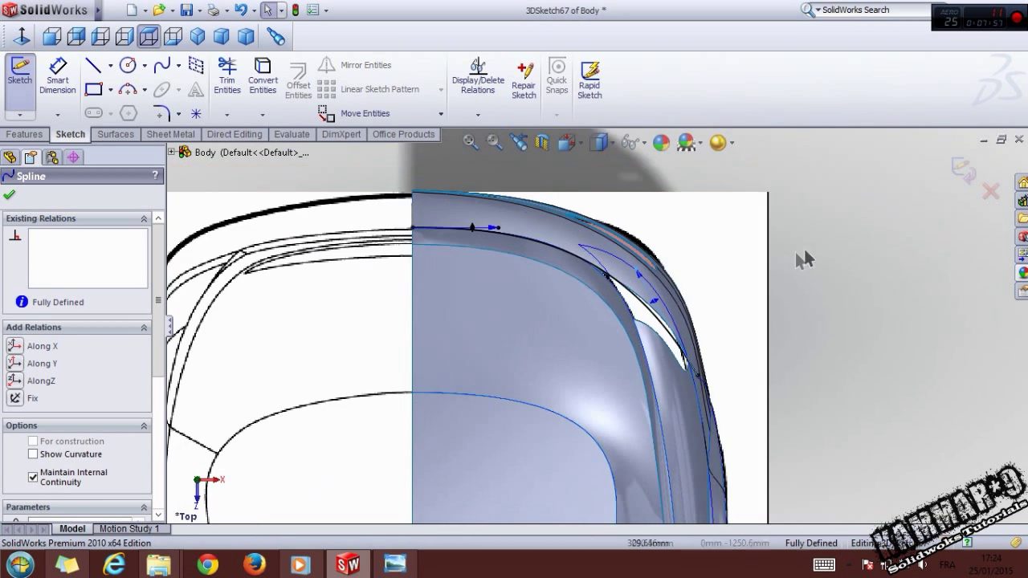
left_click(975, 170)
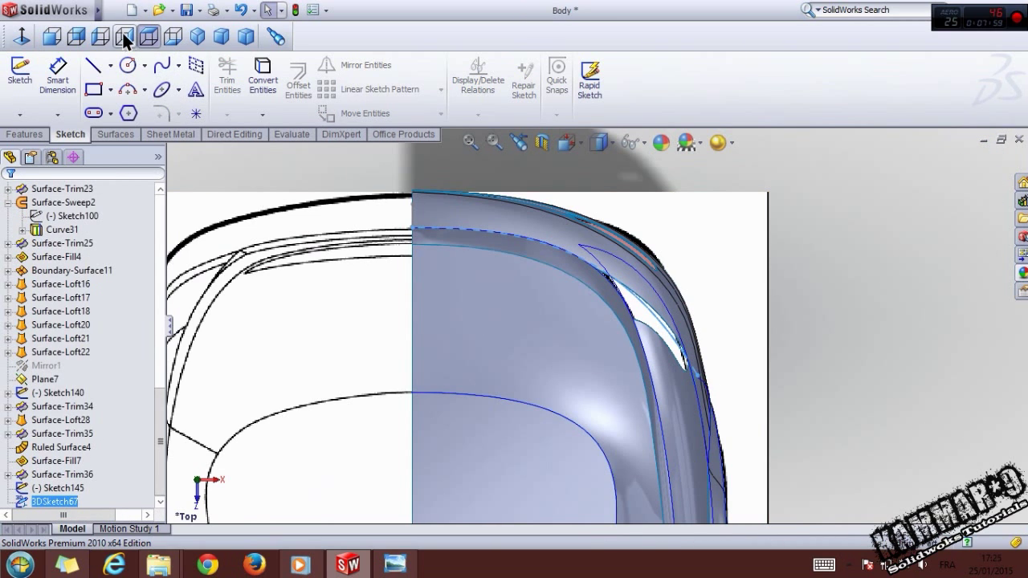
- In a new 3D sketch, draw a vertical line up from the lower bumper spline and a short horizontal line rearward from its upper end
left_click(124, 35)
scroll(608, 377, "down", 5)
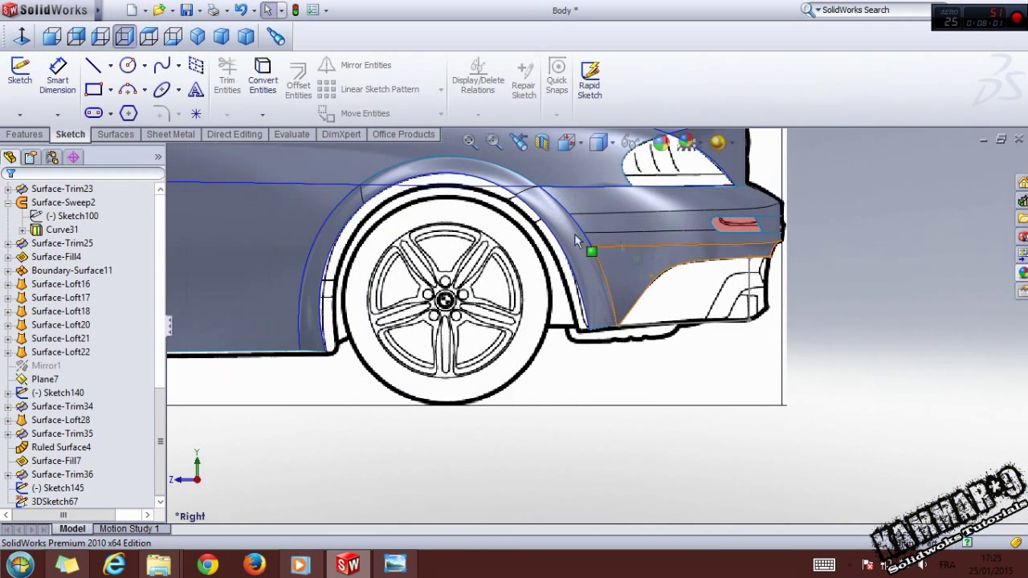
left_click(19, 114)
left_click(28, 144)
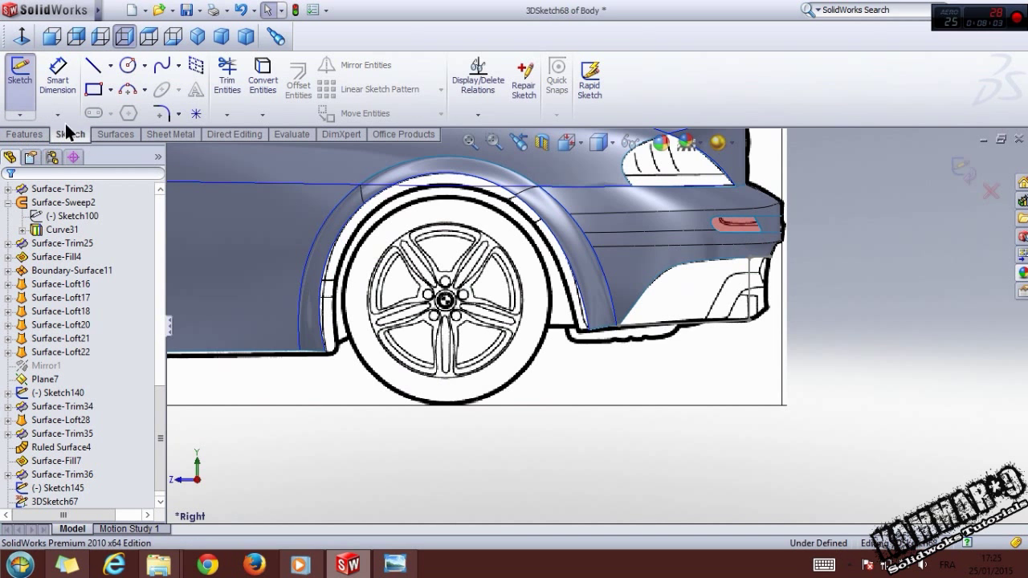
left_click(93, 67)
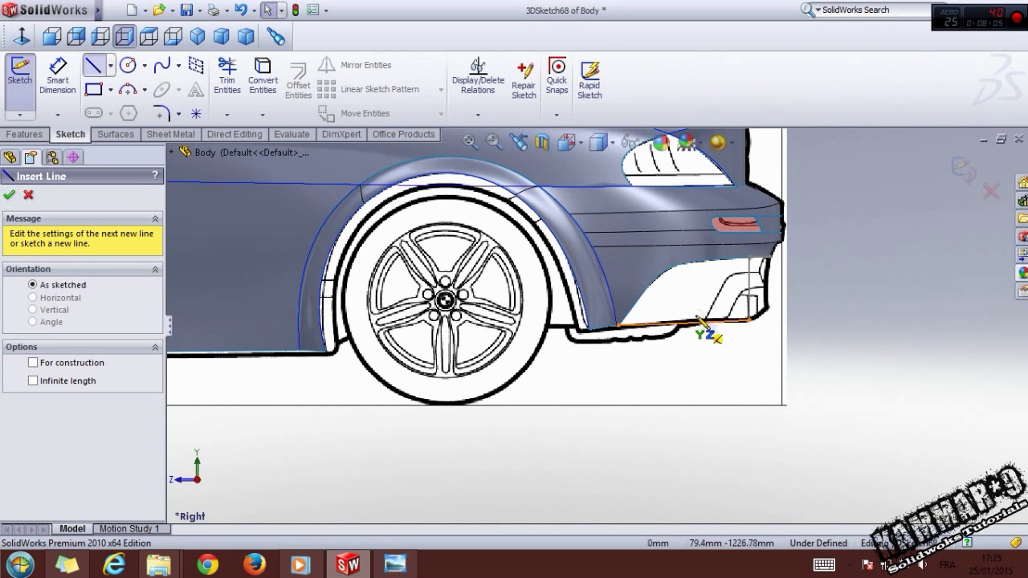
scroll(699, 333, "down", 3)
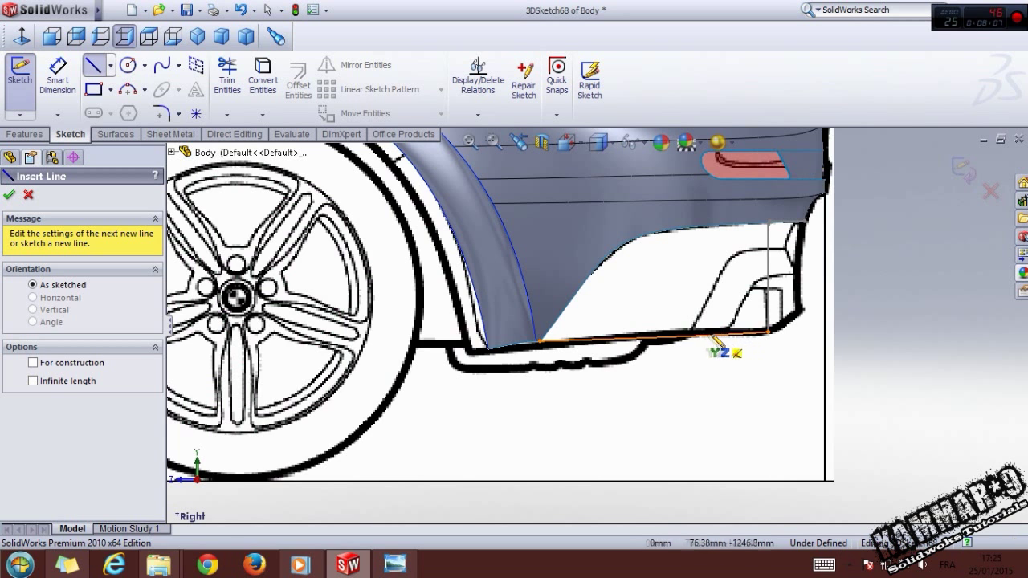
left_click(696, 334)
scroll(700, 273, "down", 3)
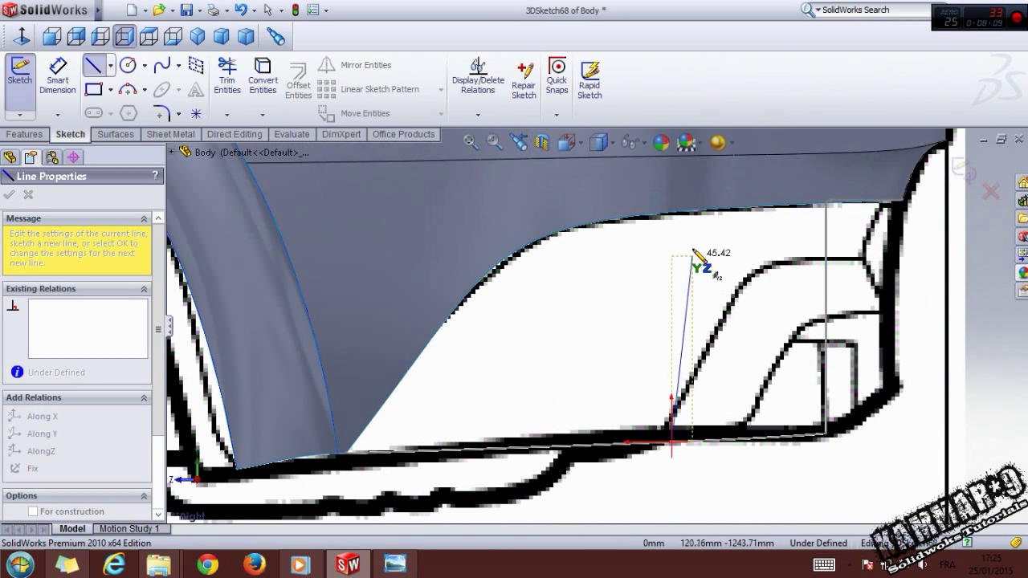
left_click(671, 244)
left_click(727, 243)
key("Escape")
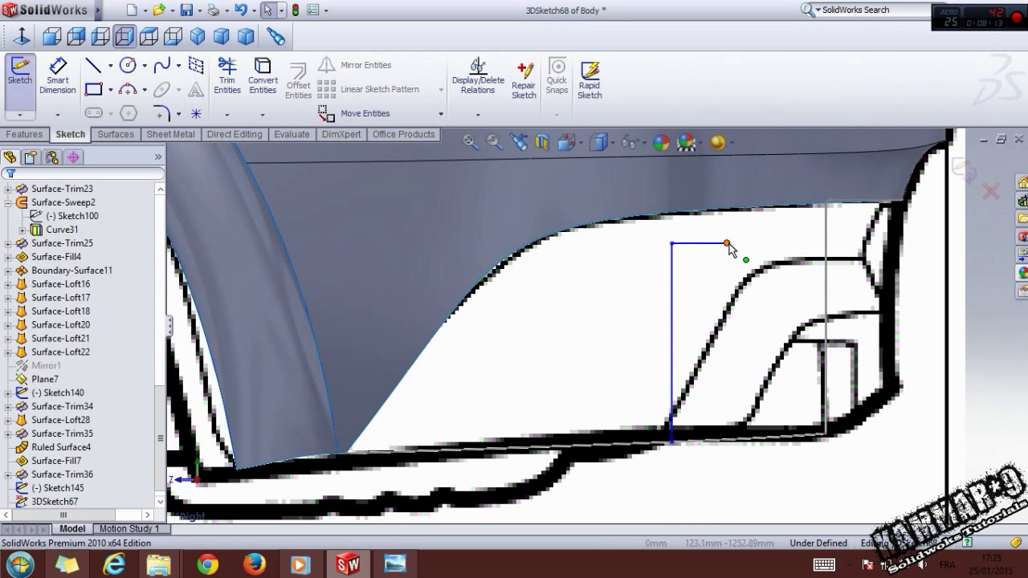
- Make the horizontal line's free end coincident with the bumper's lower cutout edge
left_click(727, 243)
left_click(740, 208, "ctrl")
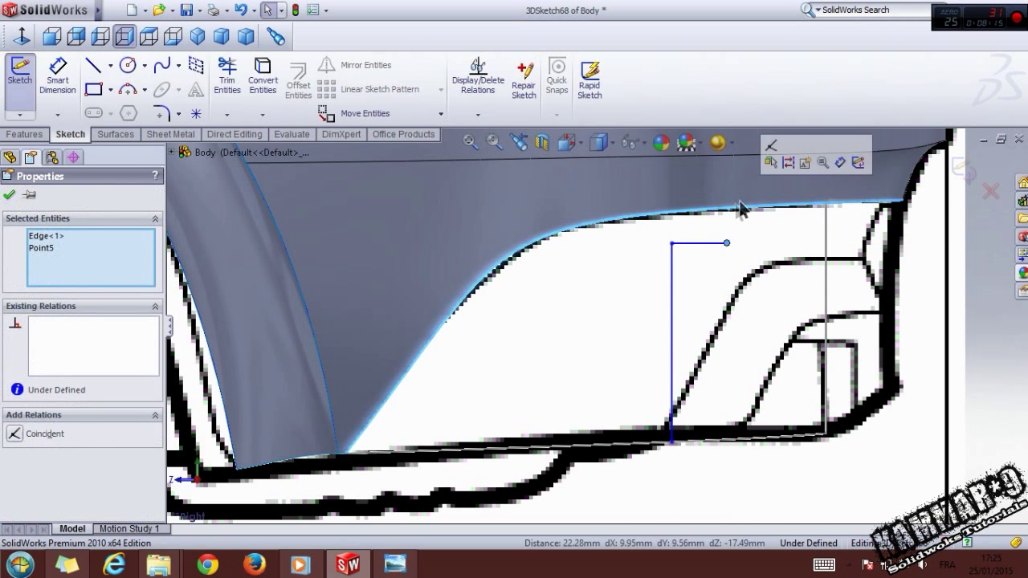
left_click(771, 145)
key("Escape")
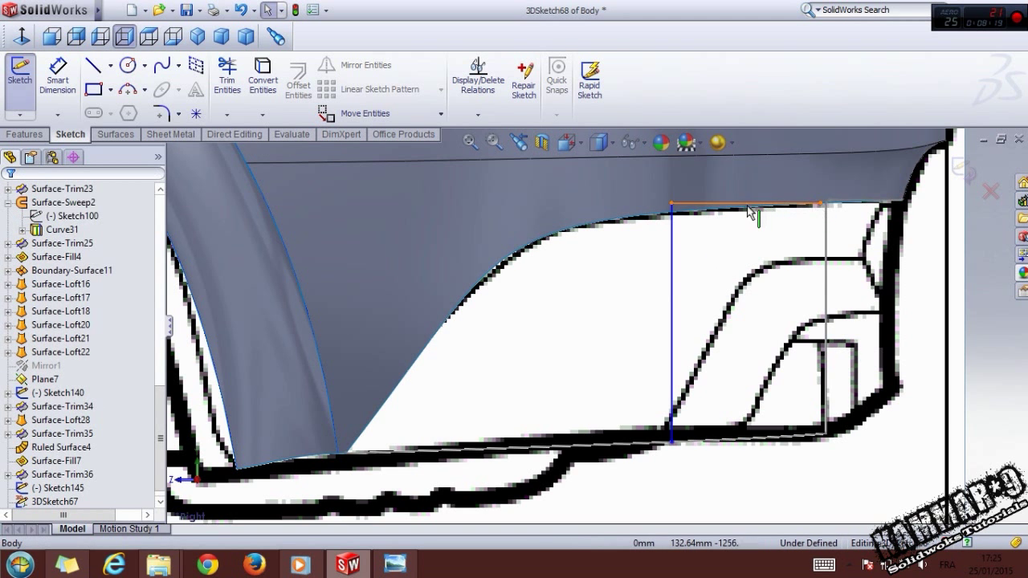
- Round the corner between the vertical and horizontal lines with a 2 mm sketch fillet and finish the 3D sketch
mouse_move(700, 241)
middle_mouse_down()
mouse_move(682, 246)
mouse_move(674, 290)
middle_mouse_up()
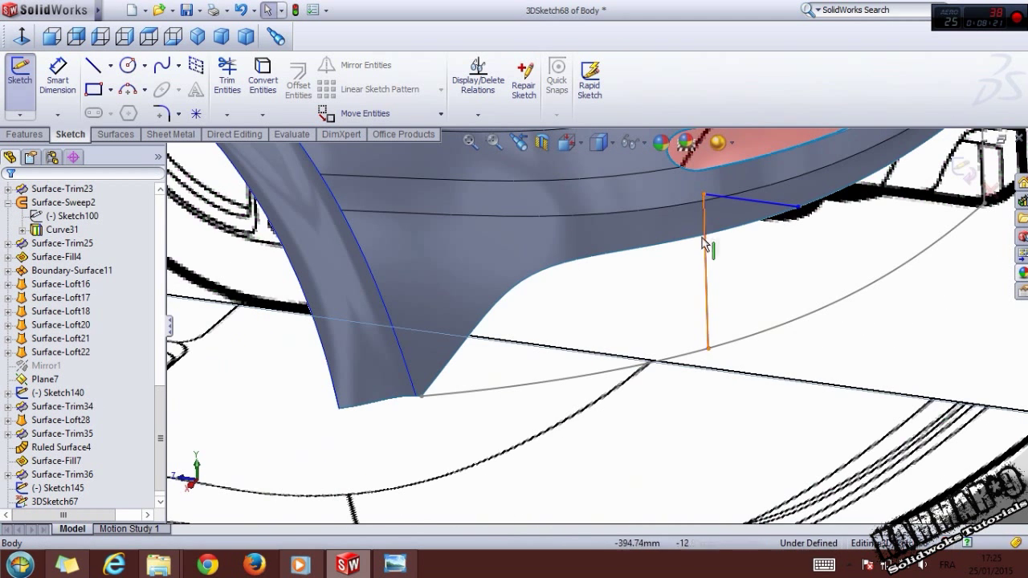
left_click(704, 196)
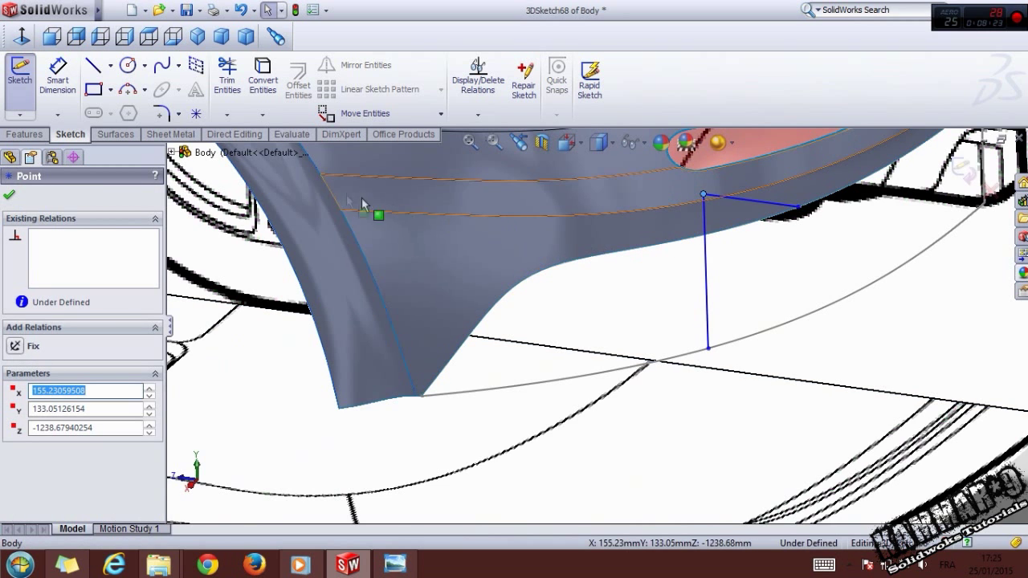
left_click(159, 113)
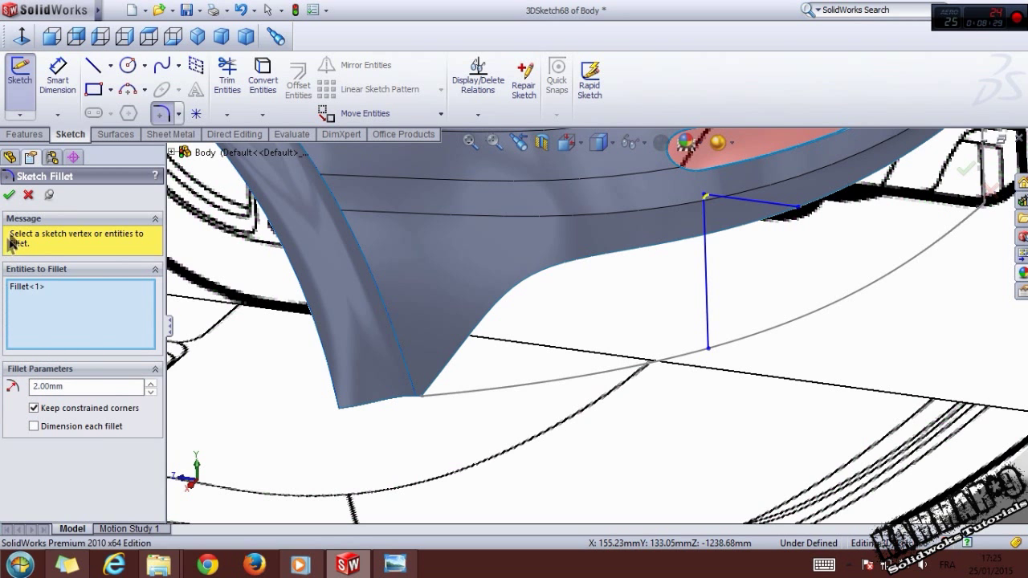
left_click(13, 194)
scroll(492, 347, "up", 3)
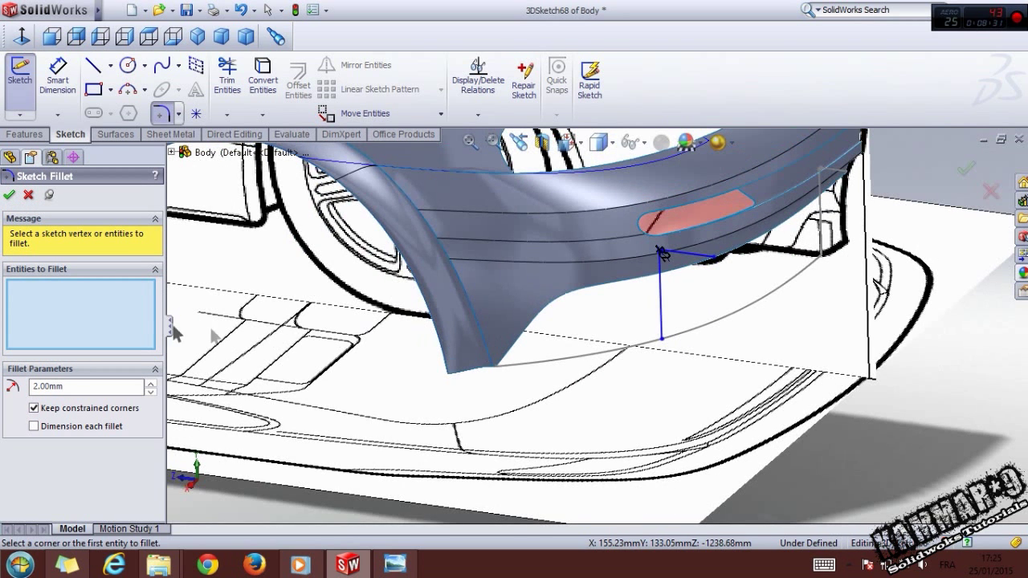
left_click(10, 195)
left_click(964, 168)
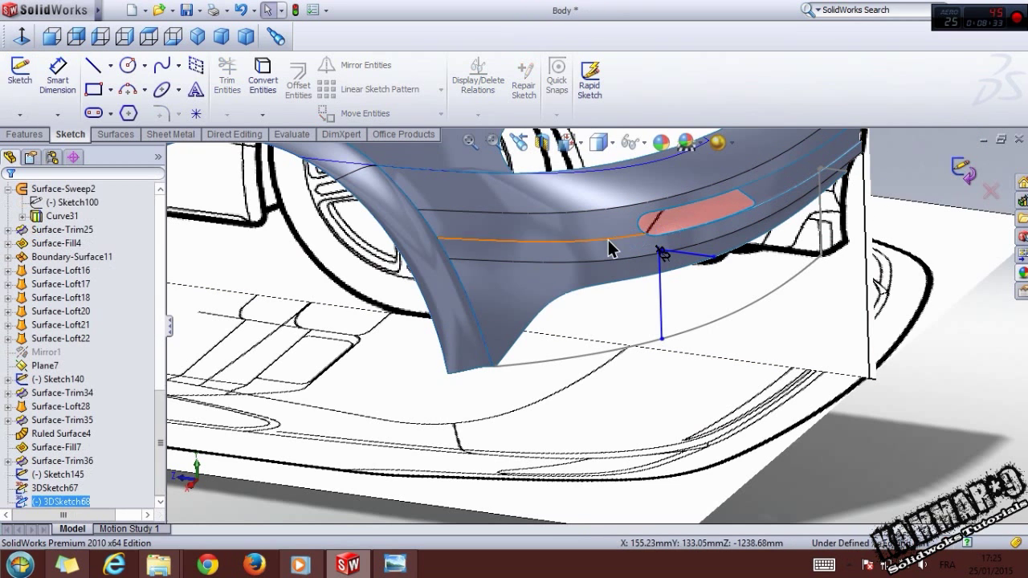
- Loft a surface from the bumper's cutout edge to the lower 3D spline, using 3DSketch68 and Sketch145 as guide curves
left_click(117, 134)
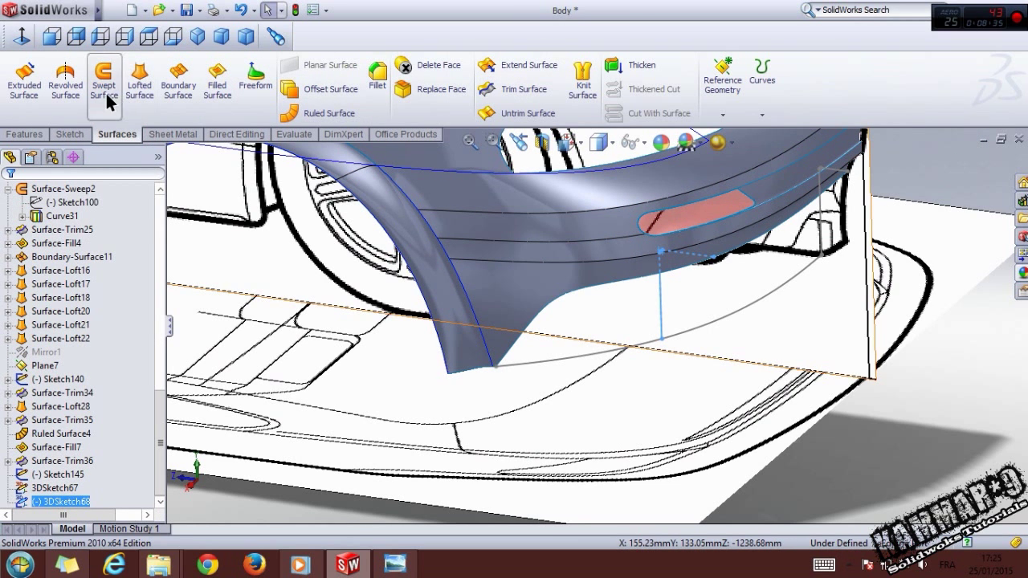
left_click(139, 84)
right_click(96, 251)
left_click(115, 255)
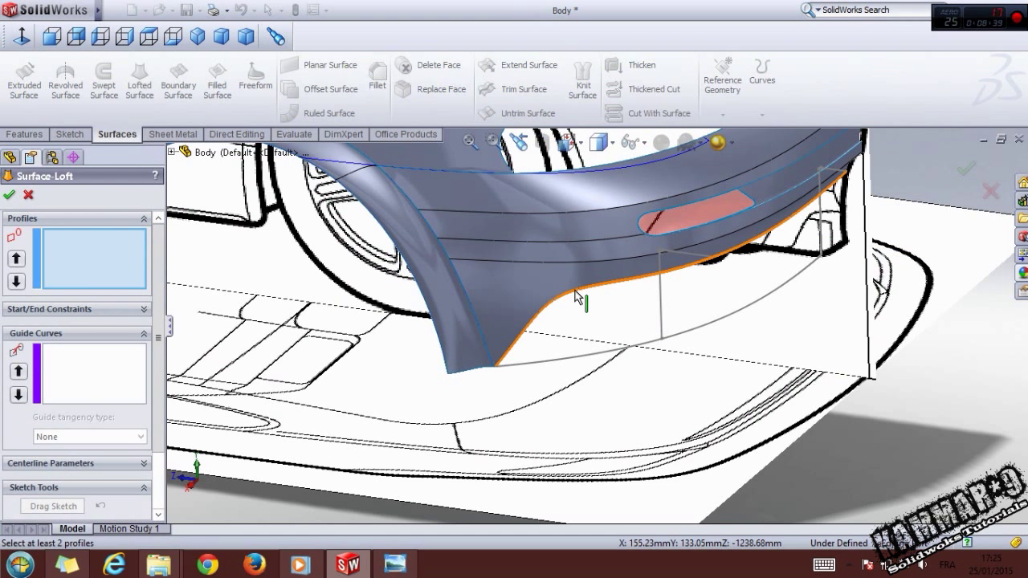
left_click(556, 308)
left_click(584, 359)
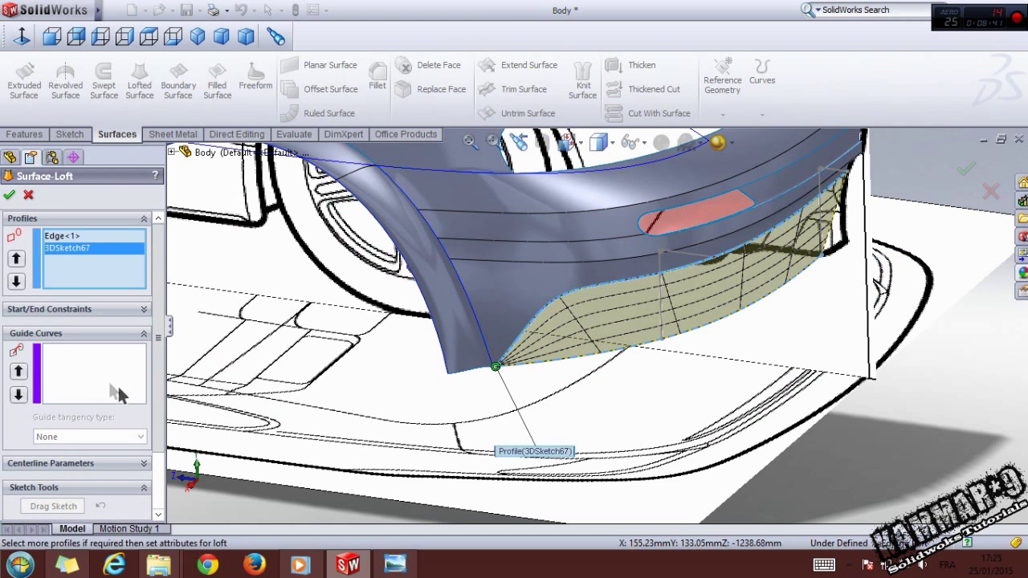
left_click(127, 395)
left_click(670, 314)
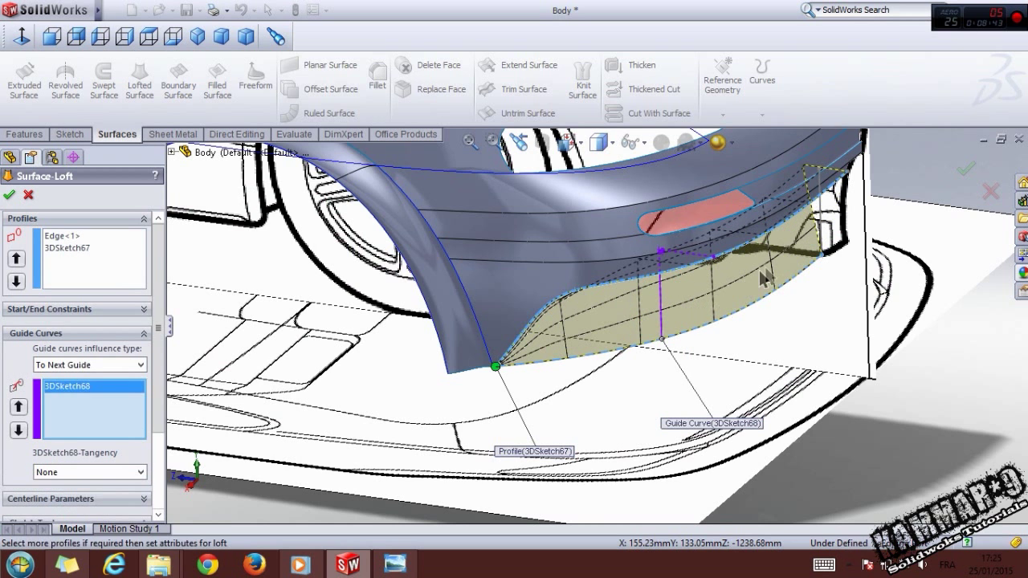
left_click(827, 221)
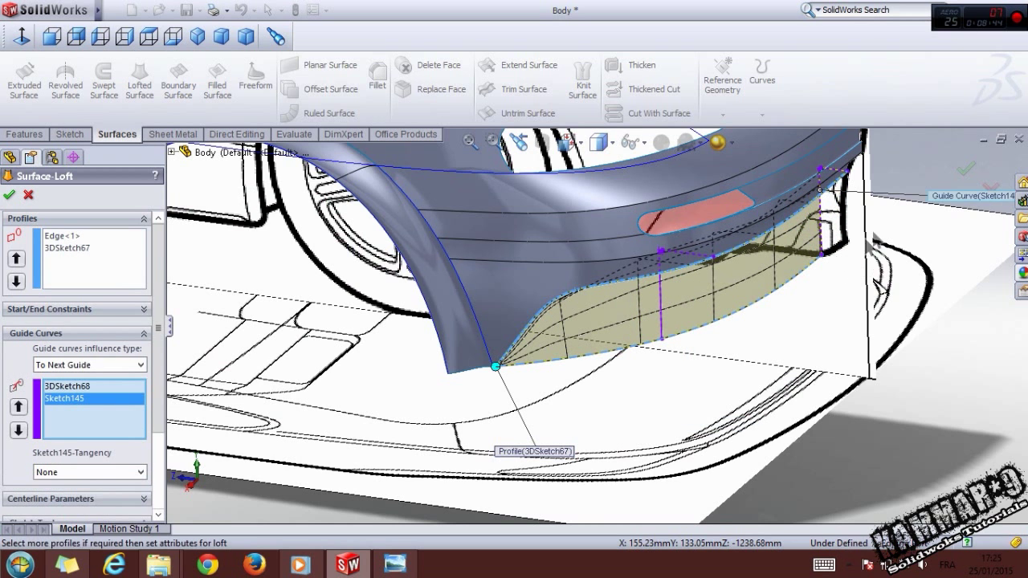
left_click(967, 171)
- On the Front Plane, sketch a vertical line about 26 mm long beside the exhaust outline and a horizontal line from its upper end past the car's centre
middle_click_drag(409, 344, 313, 220)
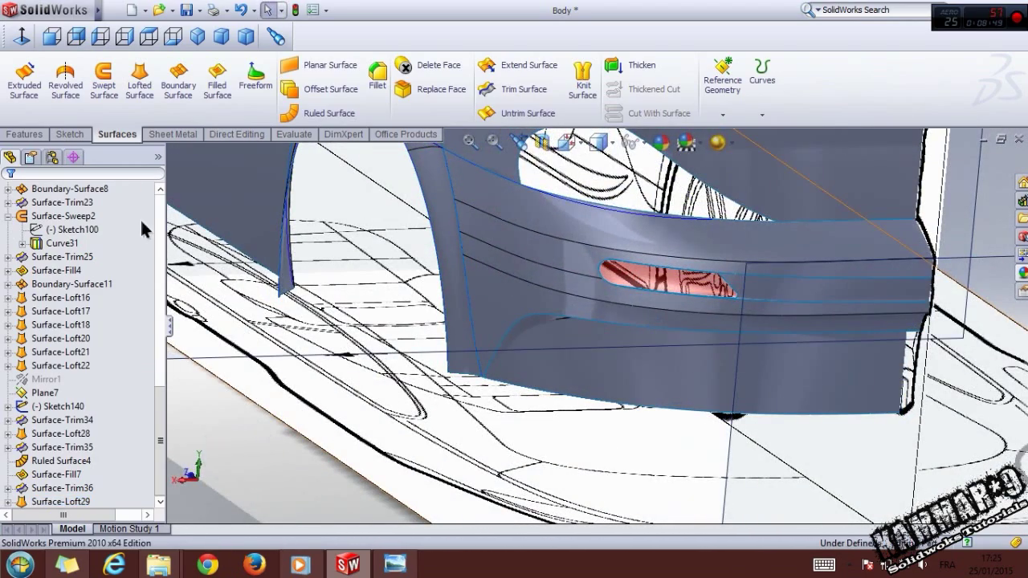
scroll(144, 378, "up", 15)
left_click(52, 257)
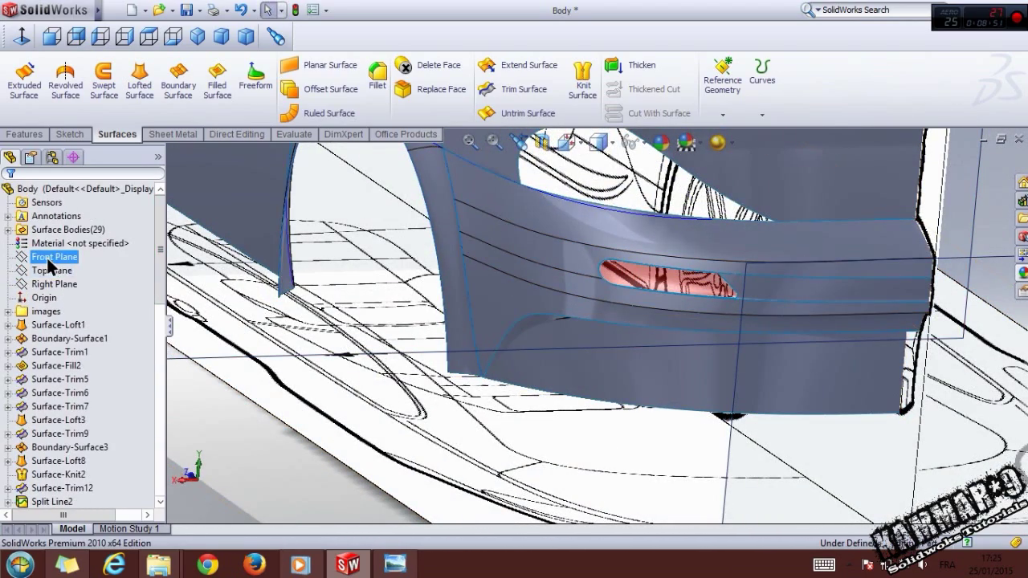
left_click(58, 237)
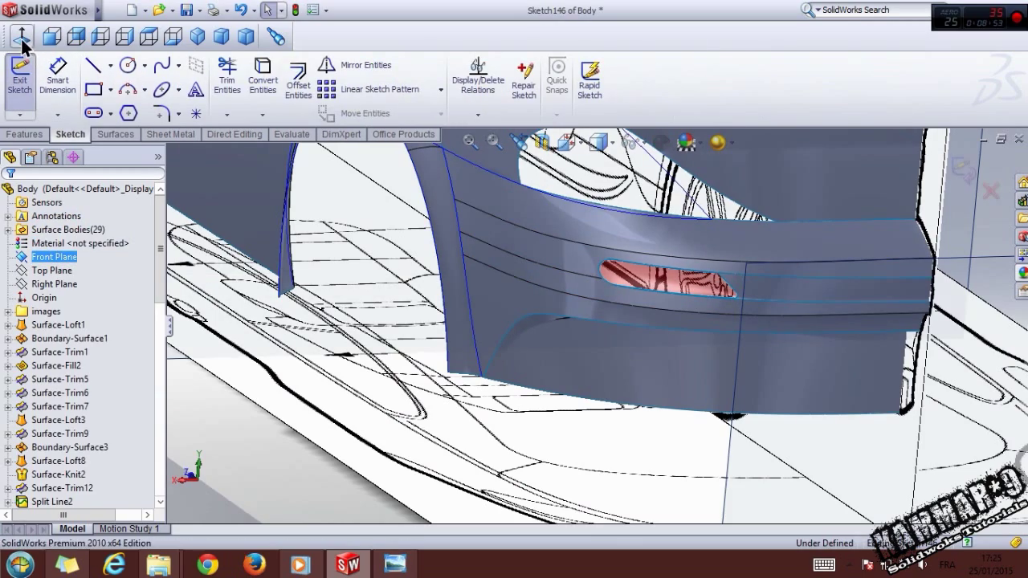
left_click(71, 45)
left_click(71, 38)
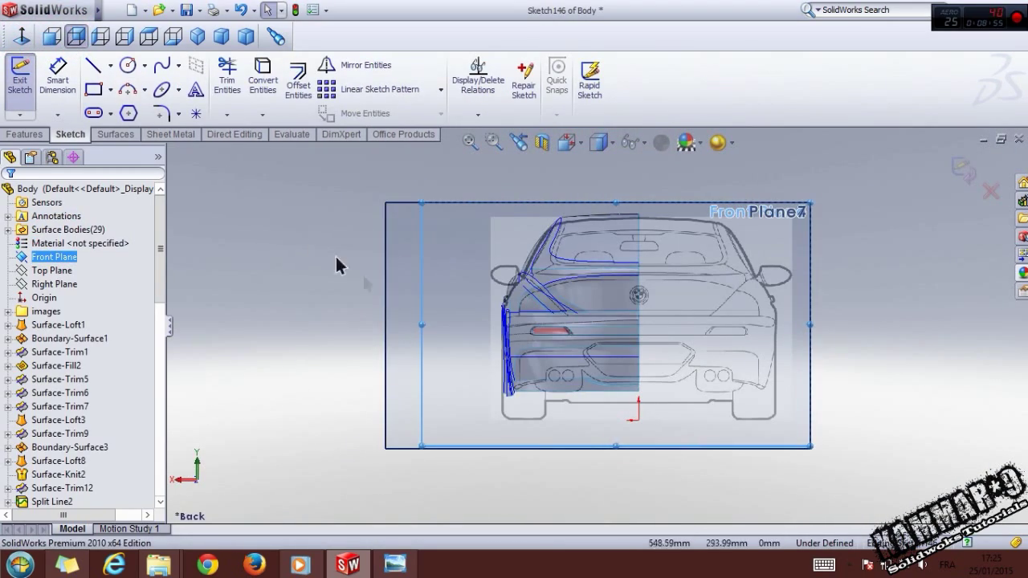
scroll(619, 371, "down", 5)
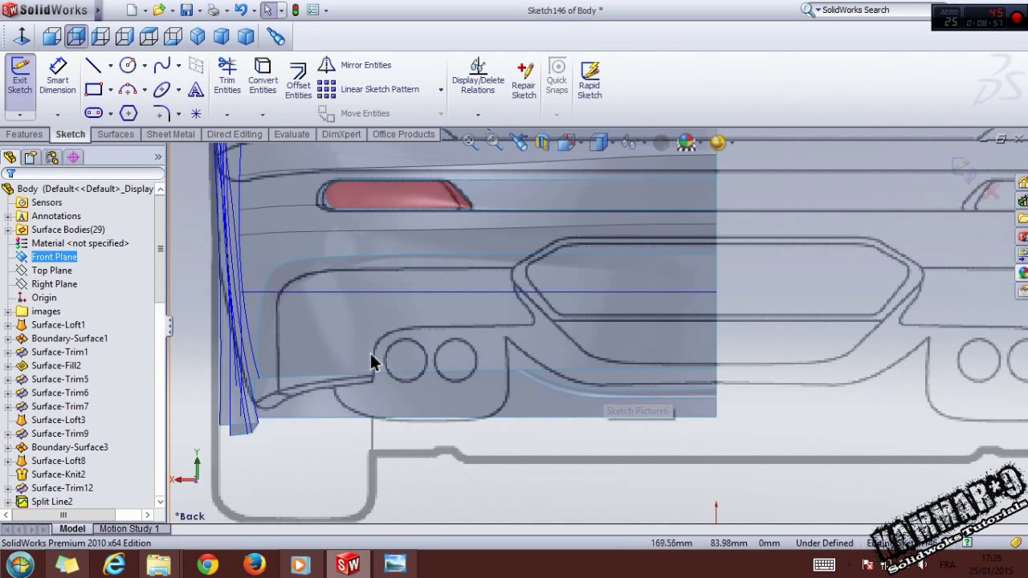
left_click(93, 65)
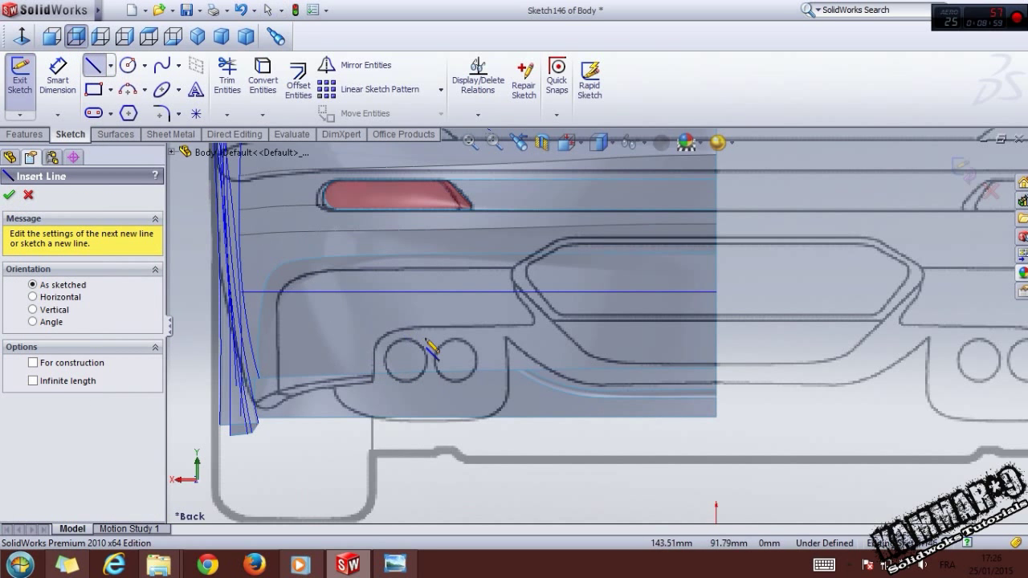
scroll(386, 420, "down", 3)
left_click(368, 415)
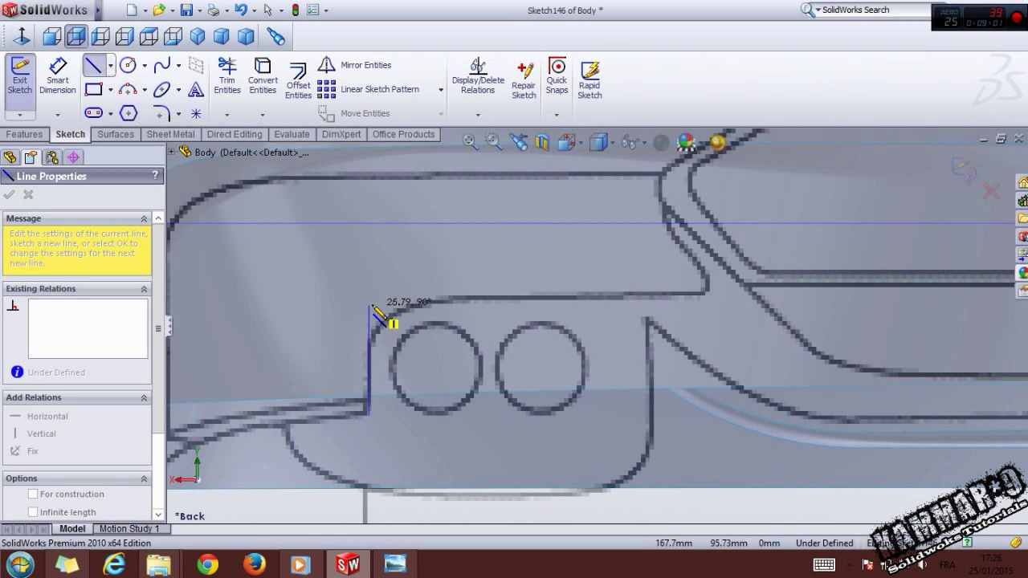
left_click(370, 302)
scroll(659, 328, "up", 3)
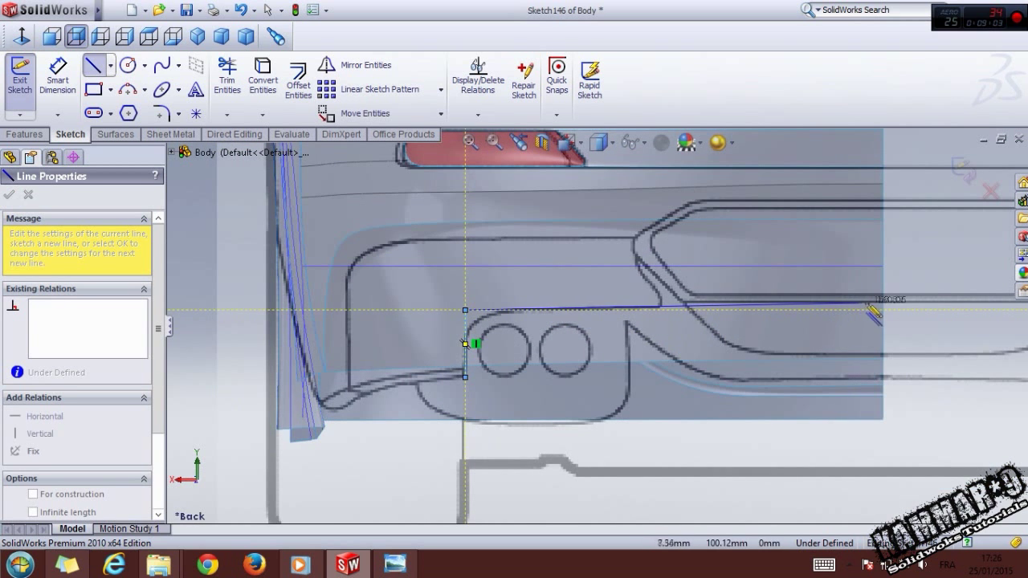
left_click(895, 309)
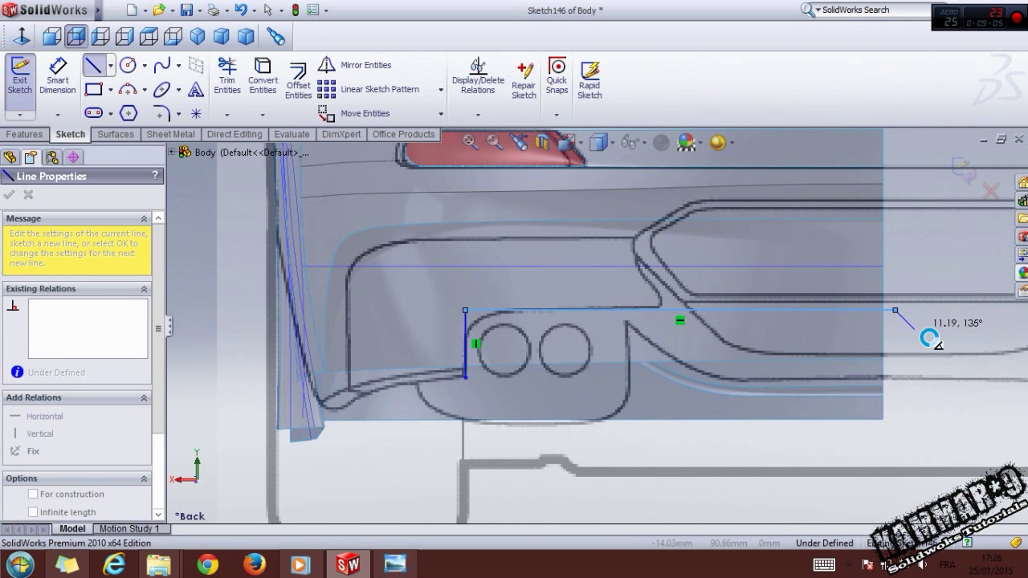
key("Escape")
- Round the corner of the exhaust cutout sketch with a 12 mm sketch fillet
left_click(162, 115)
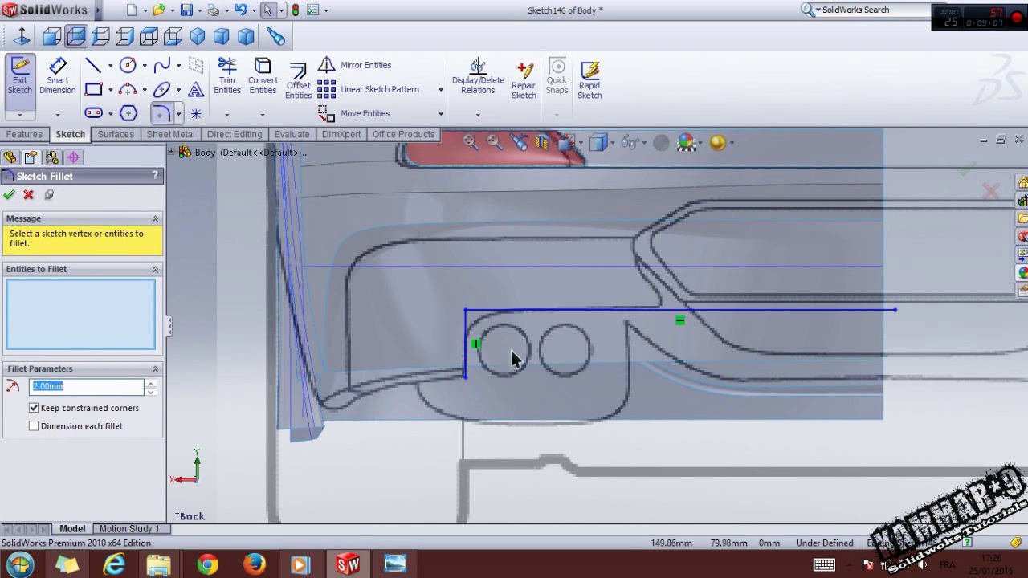
scroll(509, 347, "up", 3)
left_click(447, 279)
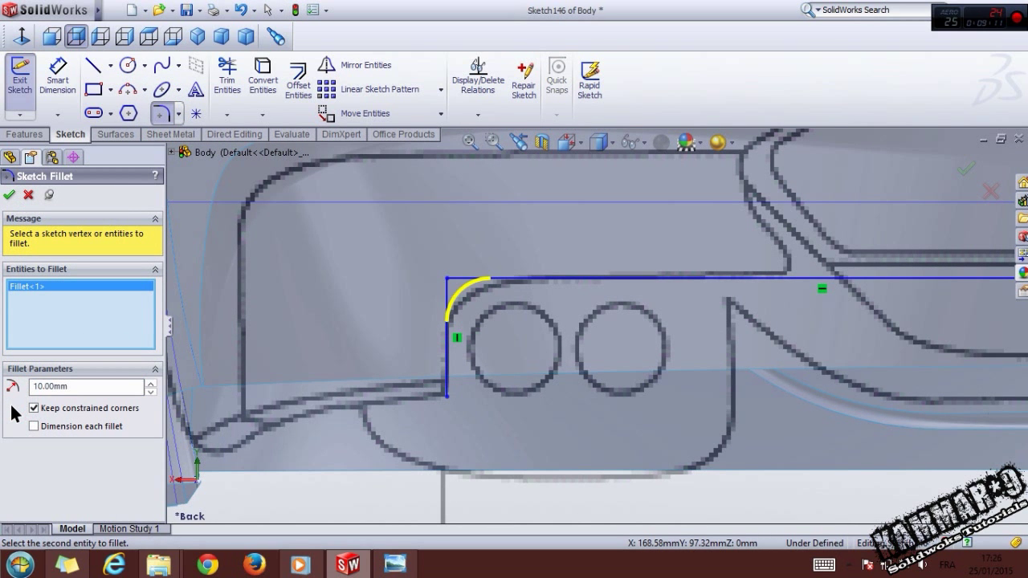
double_click(80, 390)
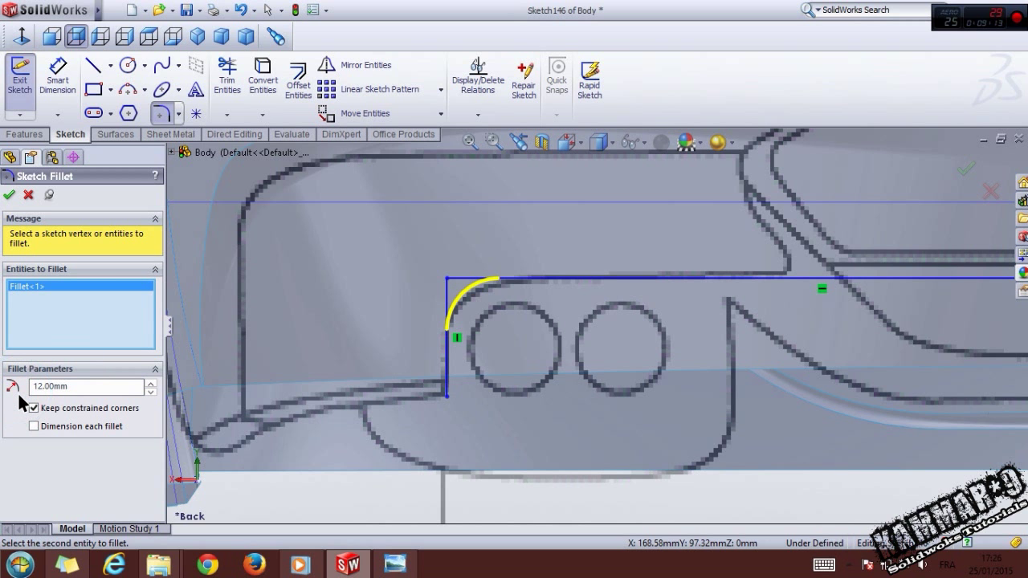
key("Return")
scroll(450, 273, "down", 3)
scroll(559, 70, "down", 2)
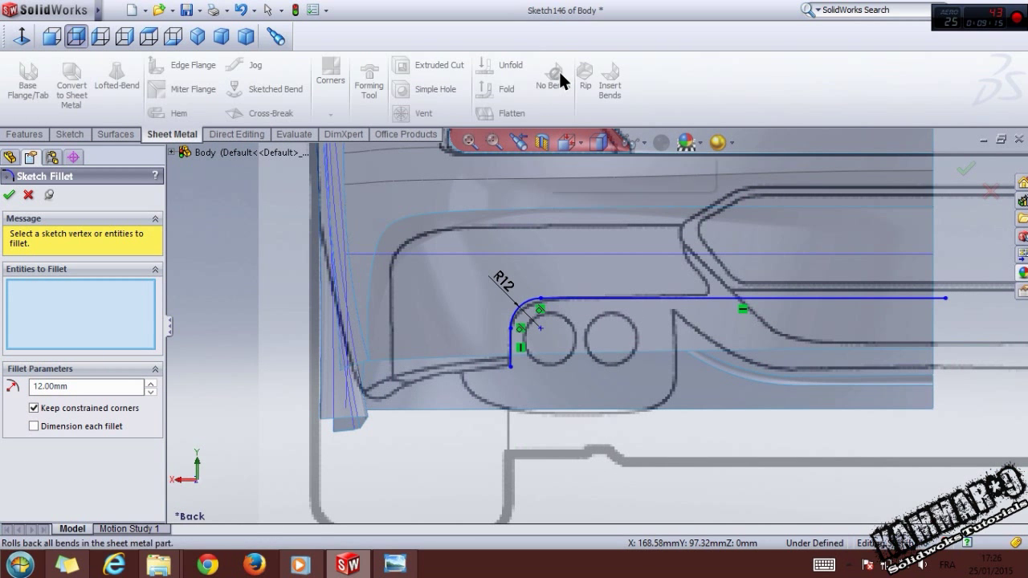
scroll(484, 79, "up", 1)
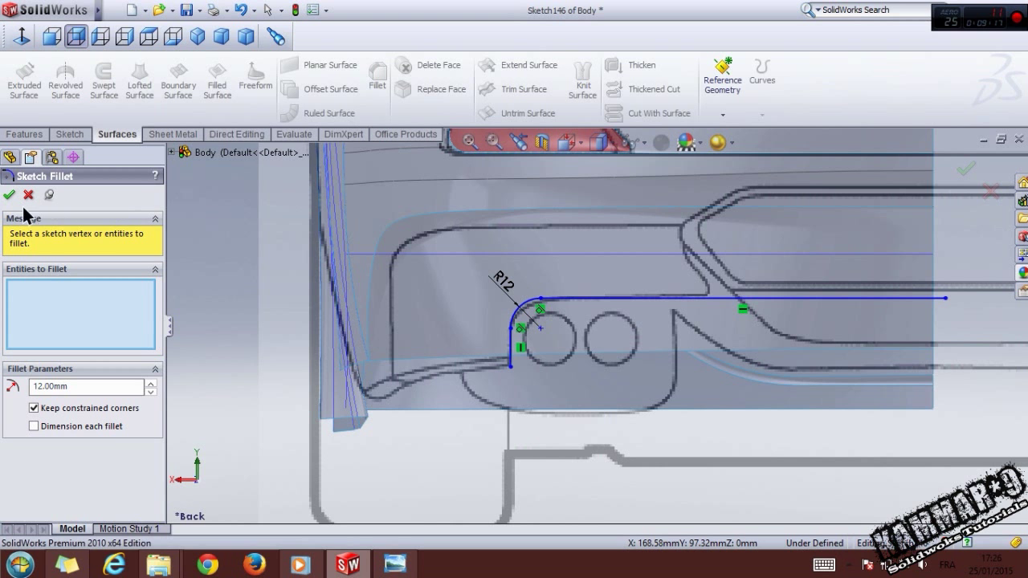
left_click(10, 194)
- Trim the lofted lower bumper surface with the exhaust cutout sketch, removing the area around the exhaust pipes
left_click(521, 90)
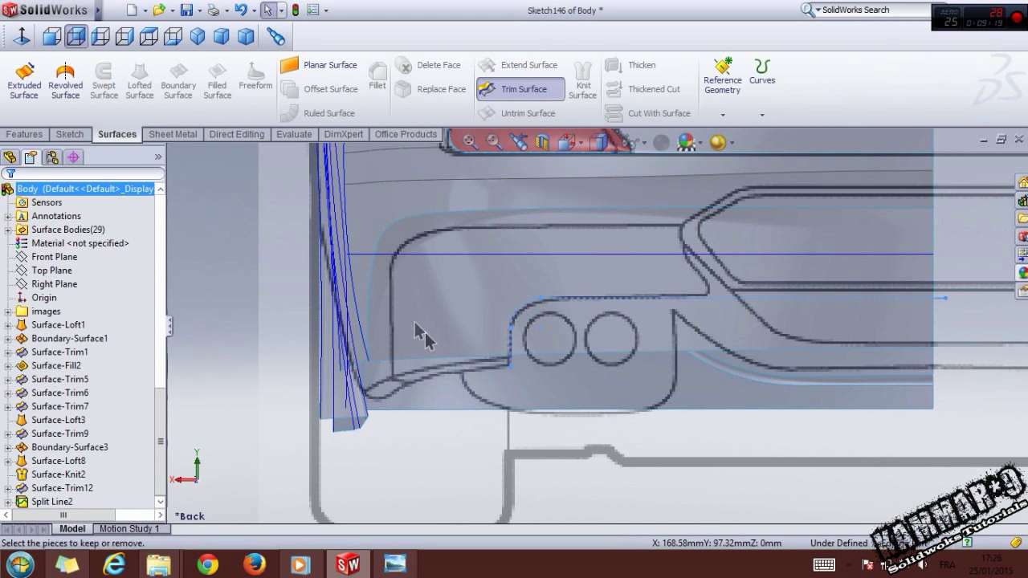
left_click(617, 337)
left_click(11, 193)
- Examine the trimmed rear bumper from several angles and compare its shape with the BMW M6 reference photo in the photo viewer
middle_click_drag(499, 387, 576, 370)
scroll(577, 370, "up", 6)
scroll(863, 398, "down", 3)
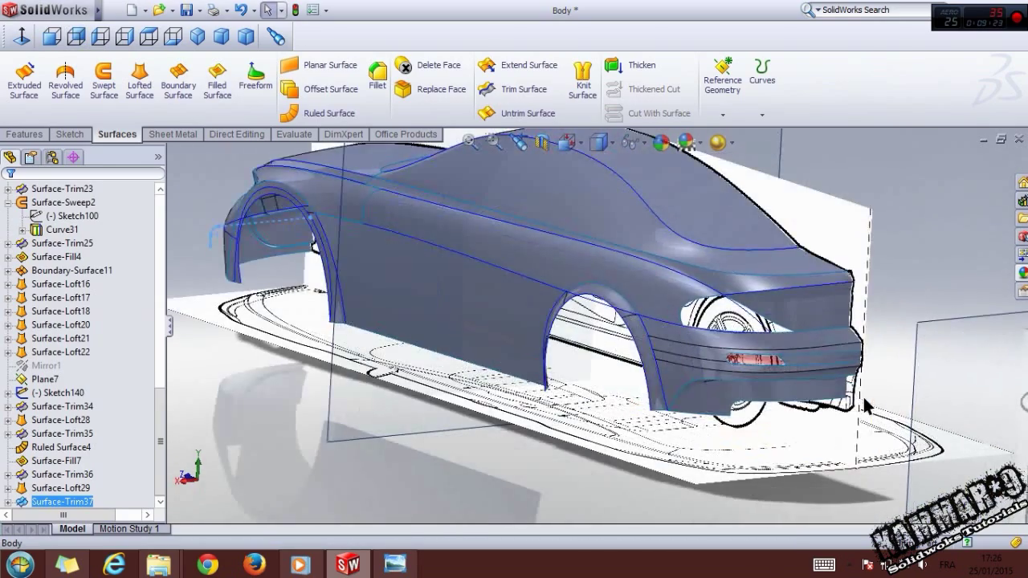
scroll(803, 404, "down", 3)
middle_click_drag(696, 361, 729, 345)
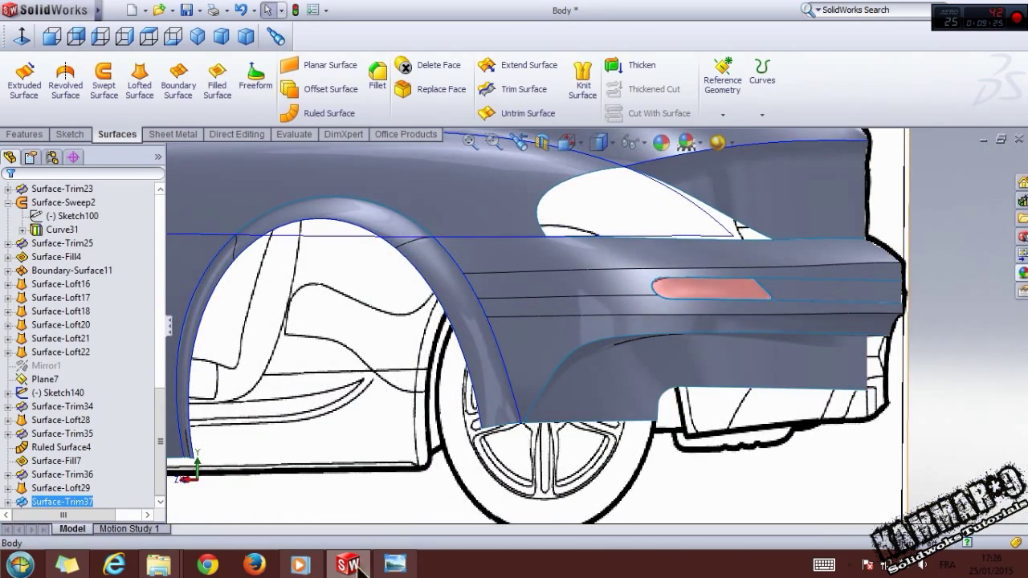
left_click(393, 565)
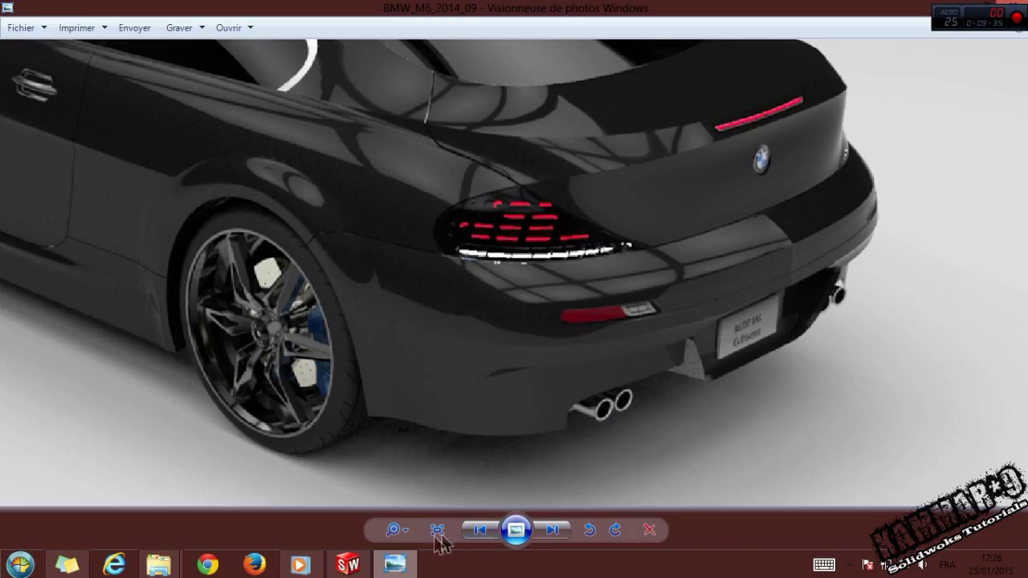
left_click(345, 561)
scroll(529, 355, "up", 3)
middle_click_drag(407, 276, 405, 331)
scroll(405, 331, "up", 3)
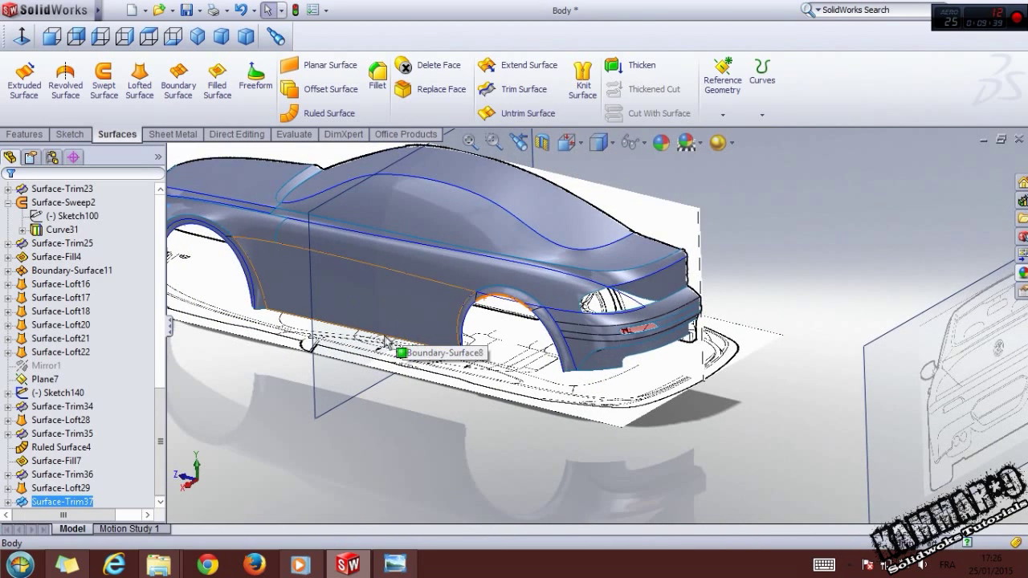